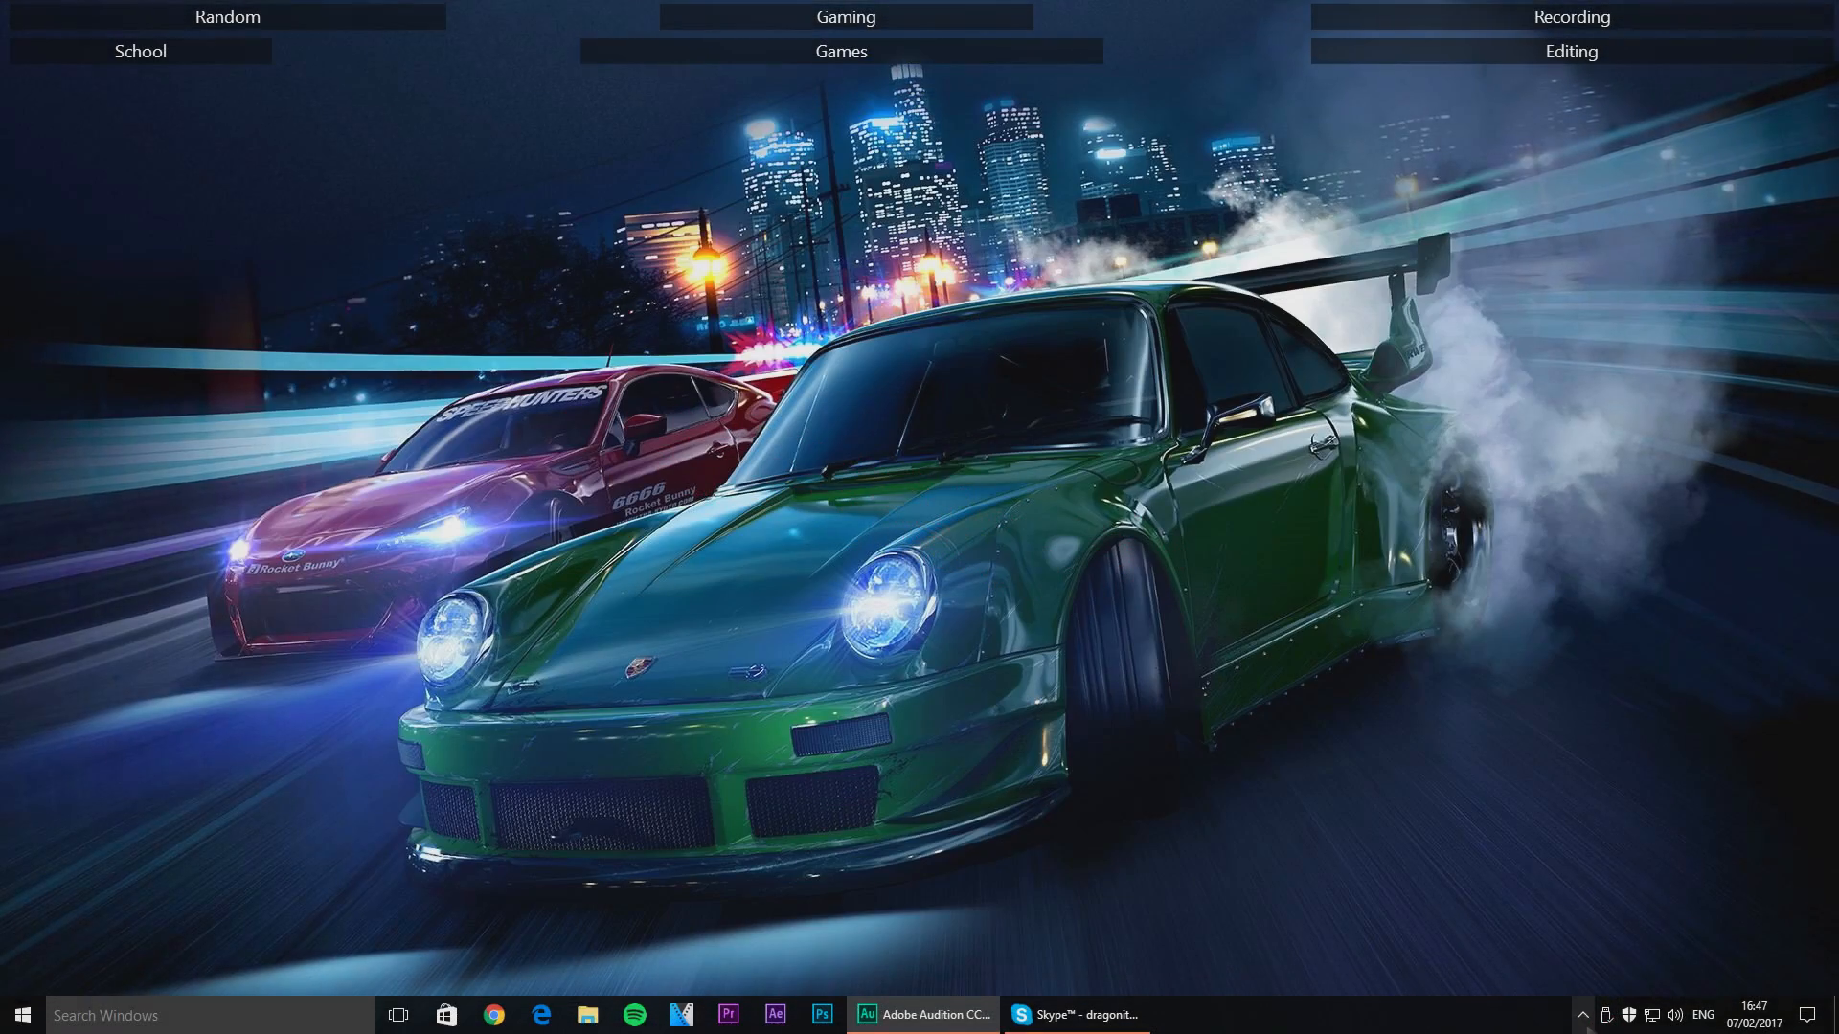
Open the Dxtory window from its background notification icon and bring up the folder settings.
left_click(1582, 1014)
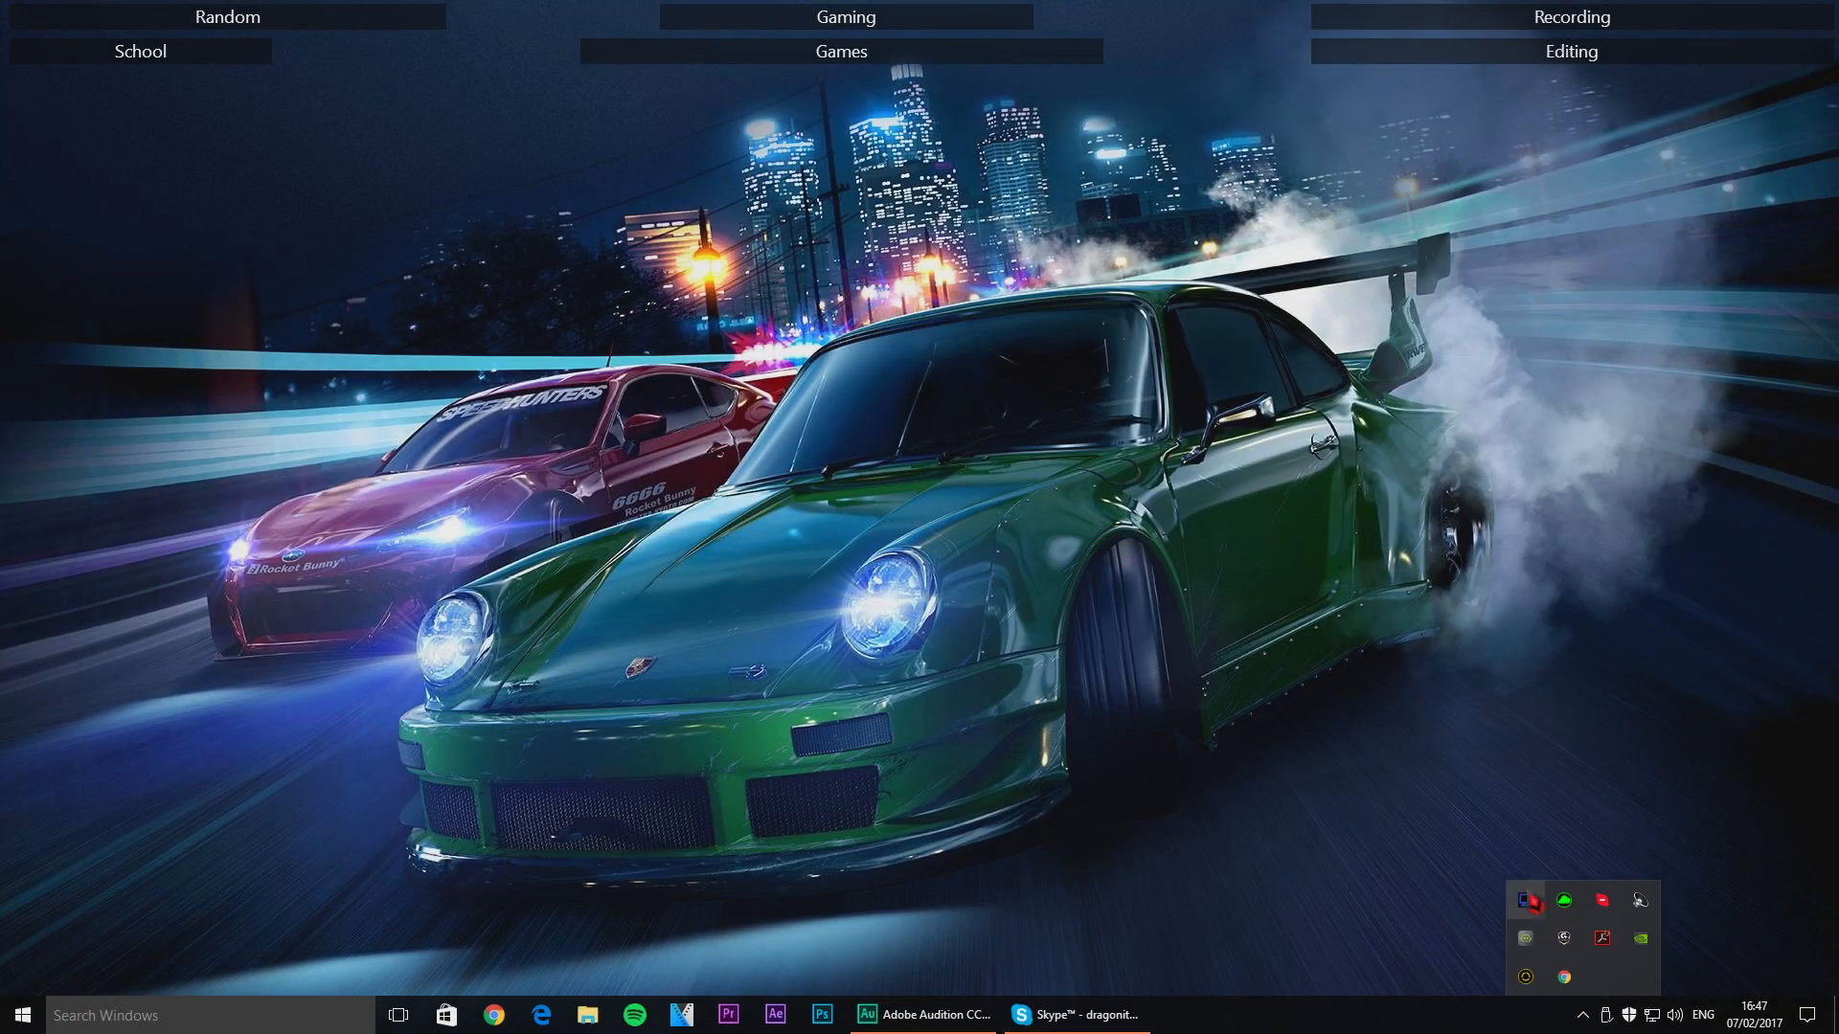
right_click(1527, 929)
left_click(1552, 856)
left_click(823, 251)
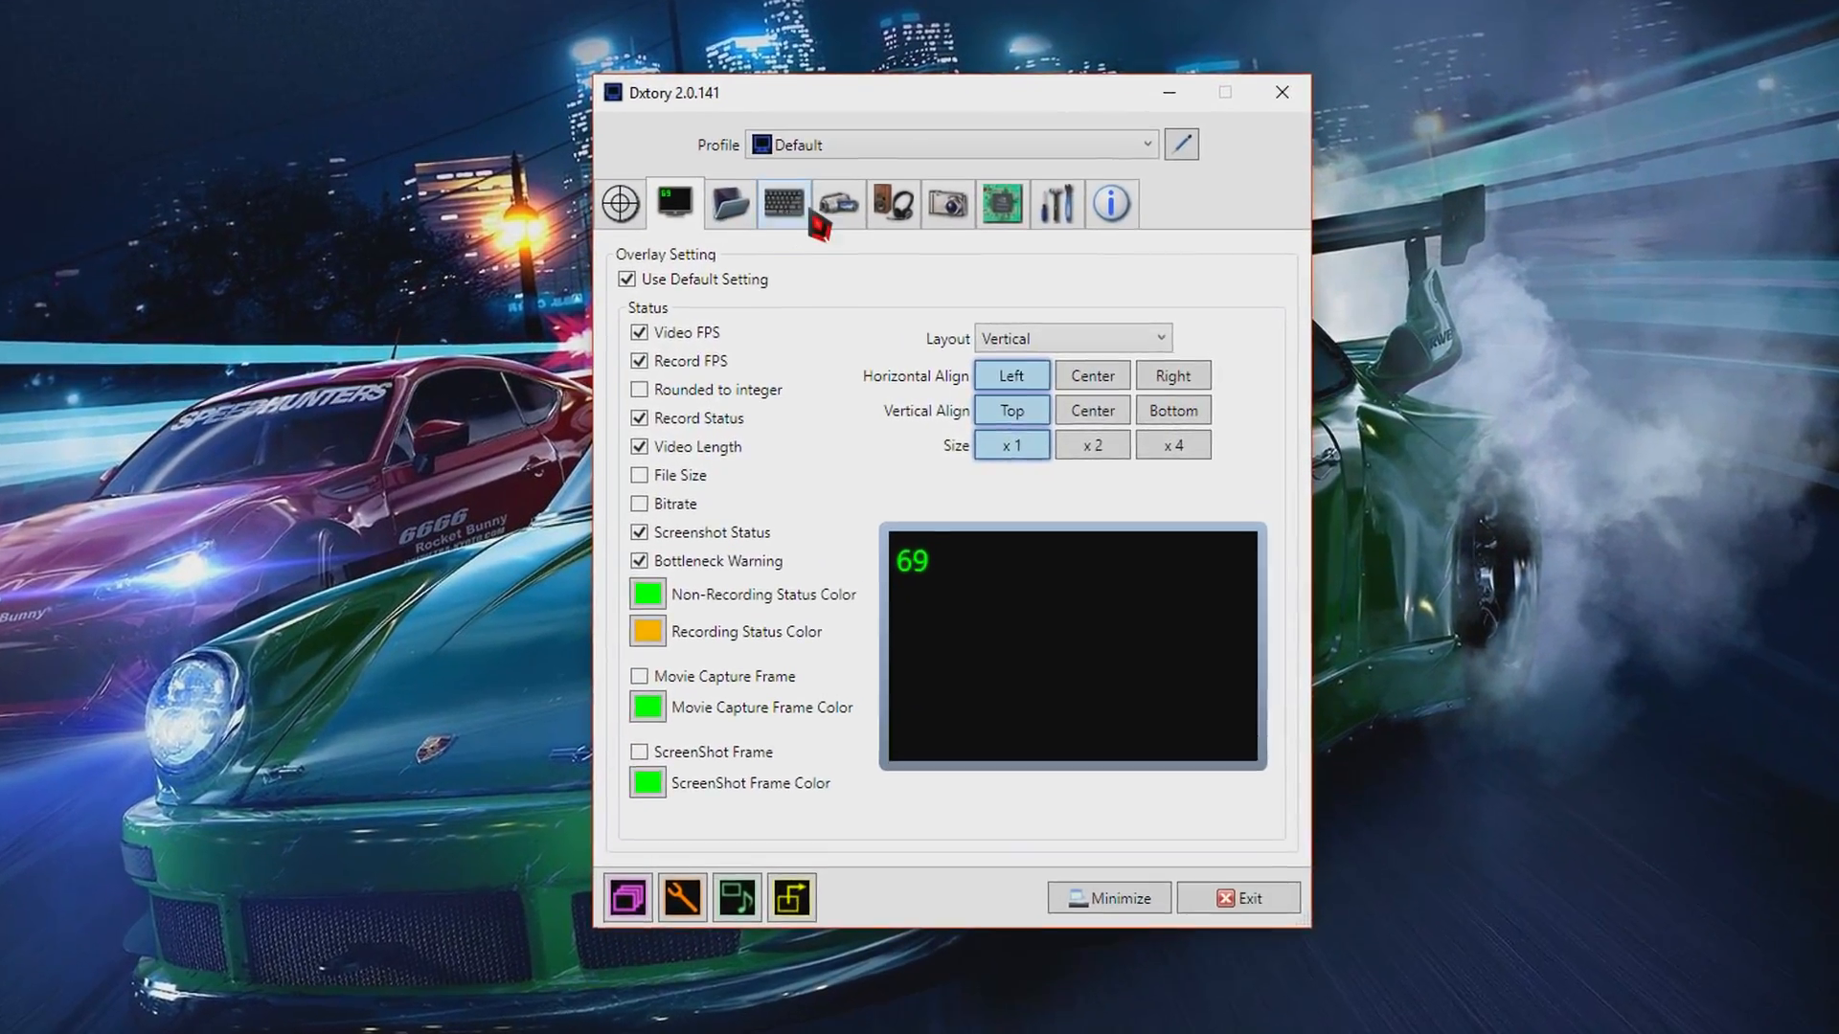
left_click(909, 247)
left_click(651, 189)
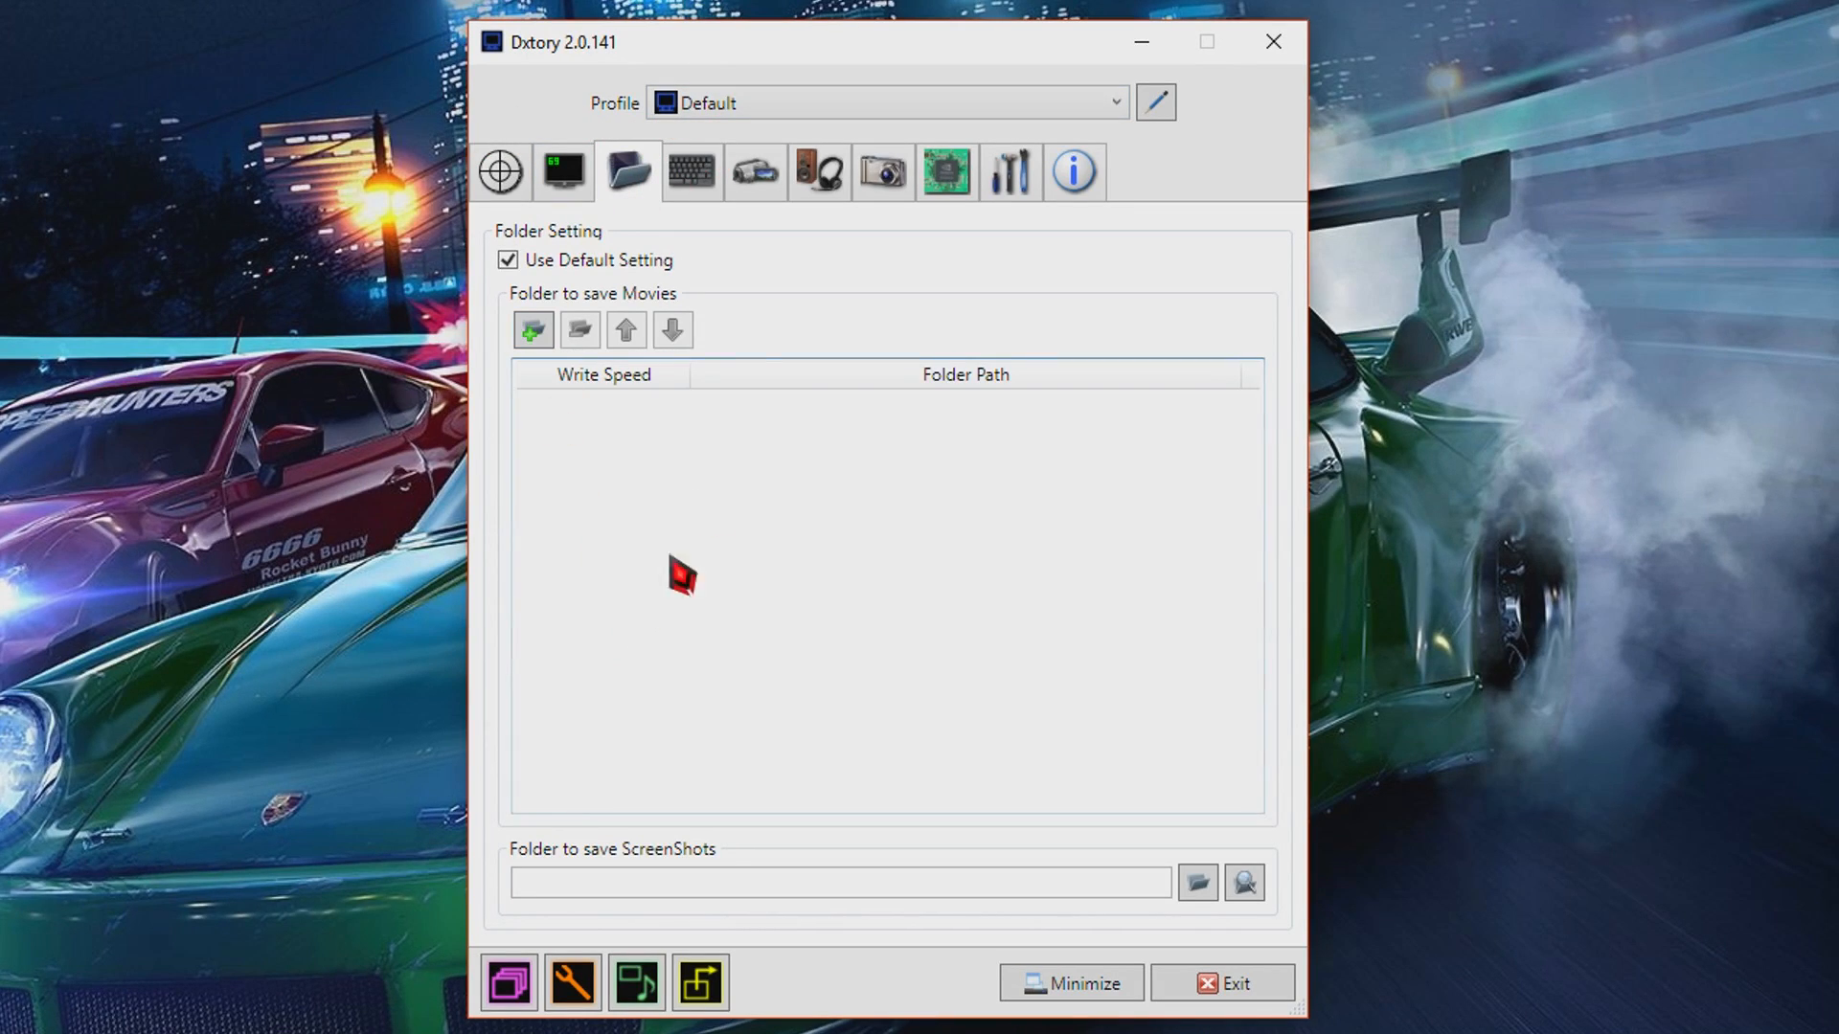
left_click(738, 109)
left_click(749, 61)
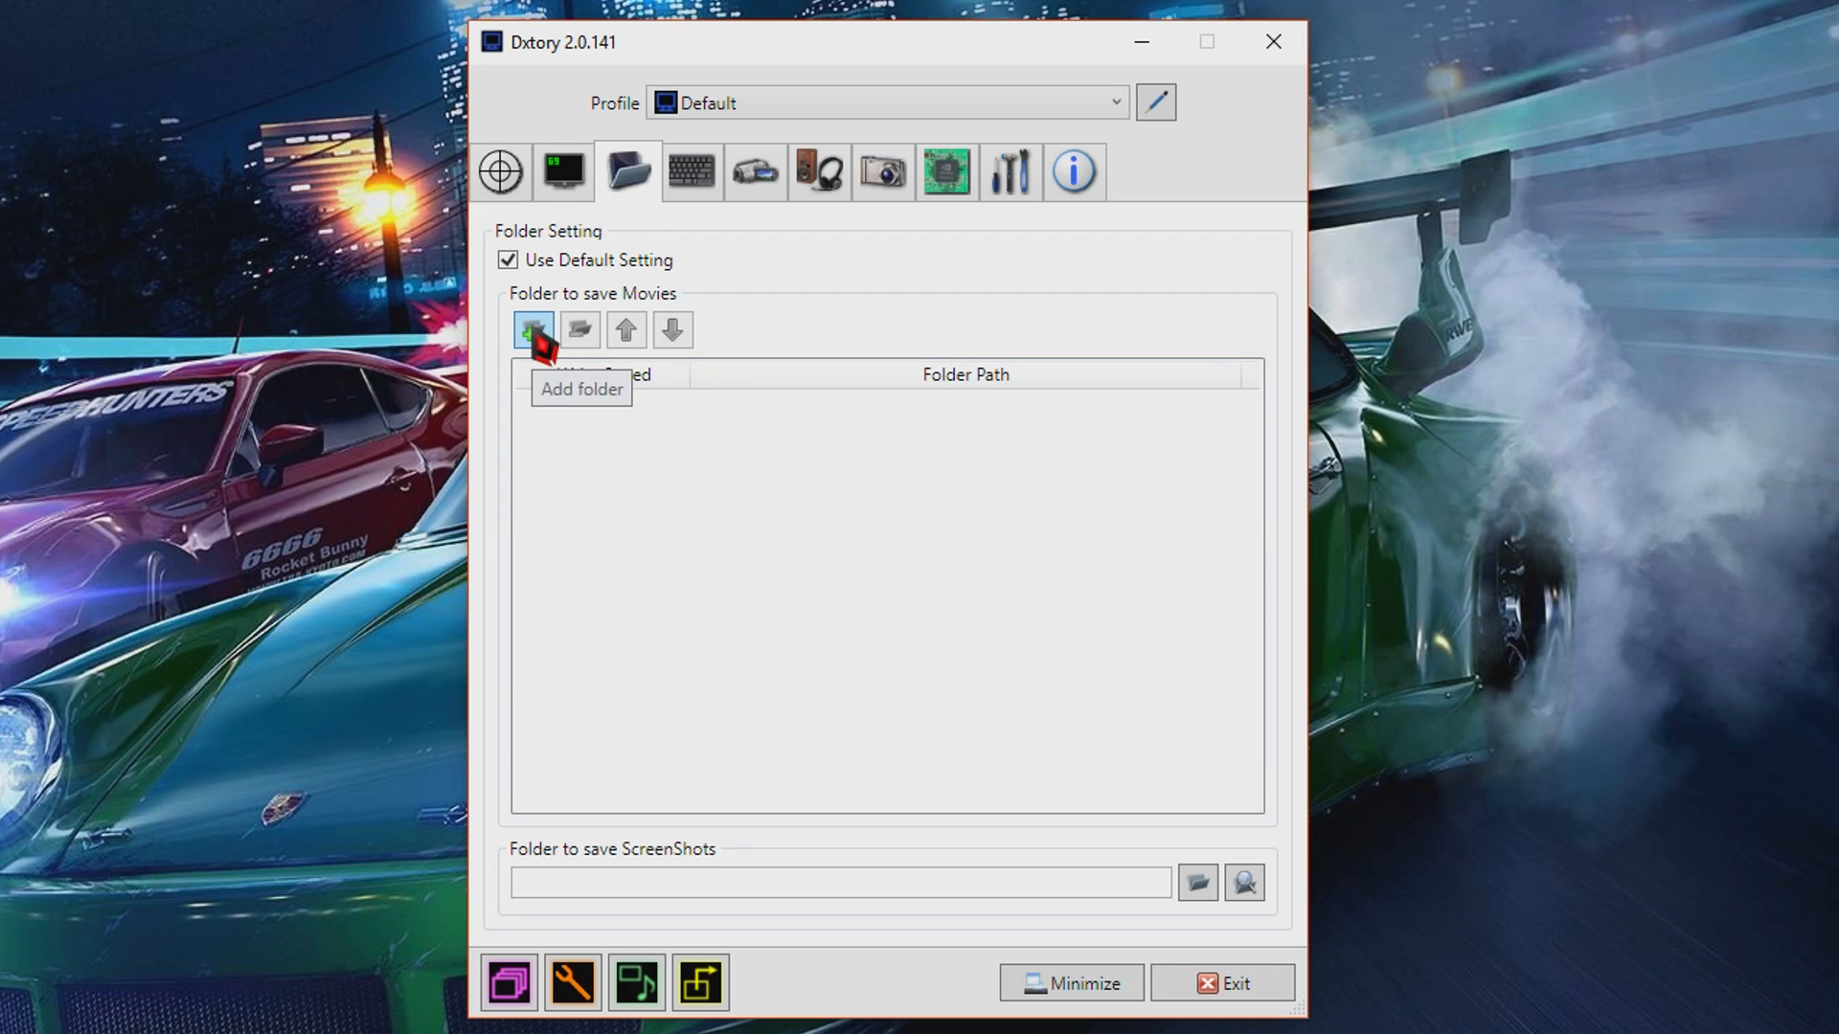
left_click(513, 260)
left_click(516, 264)
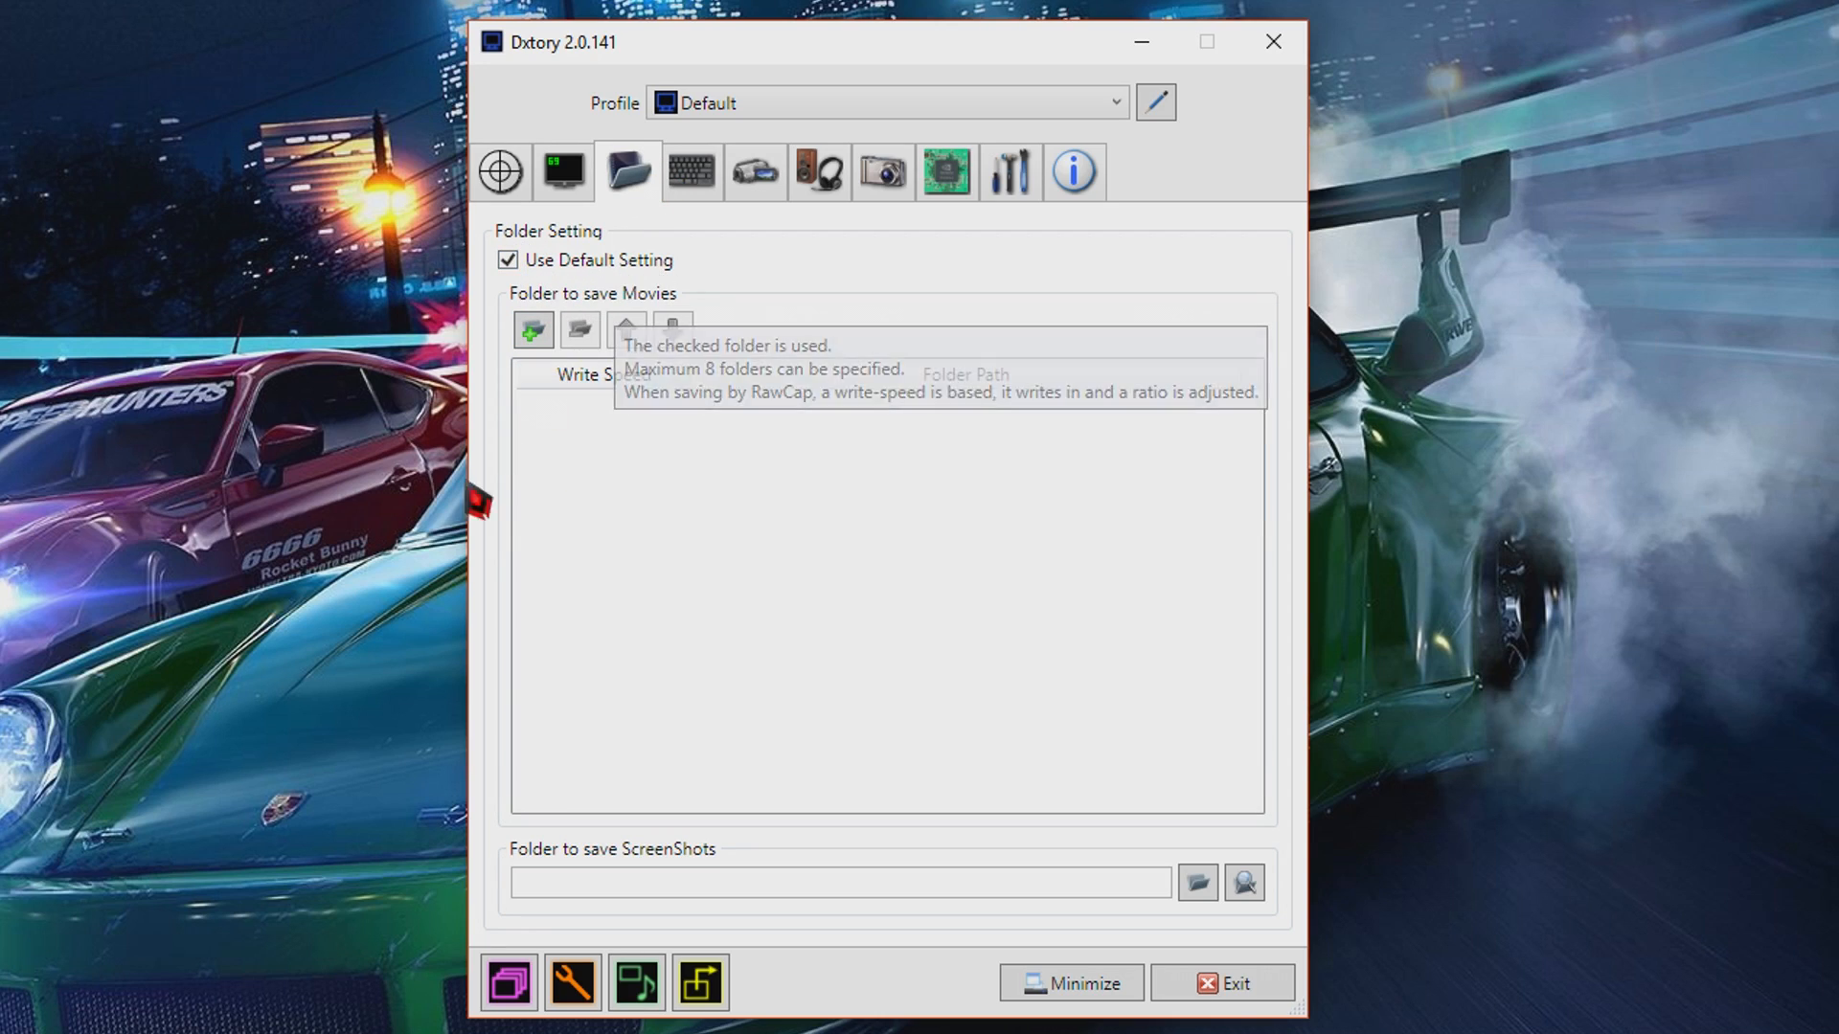
Add G:\Recordings as the folder in which recorded movies are saved.
left_click(531, 335)
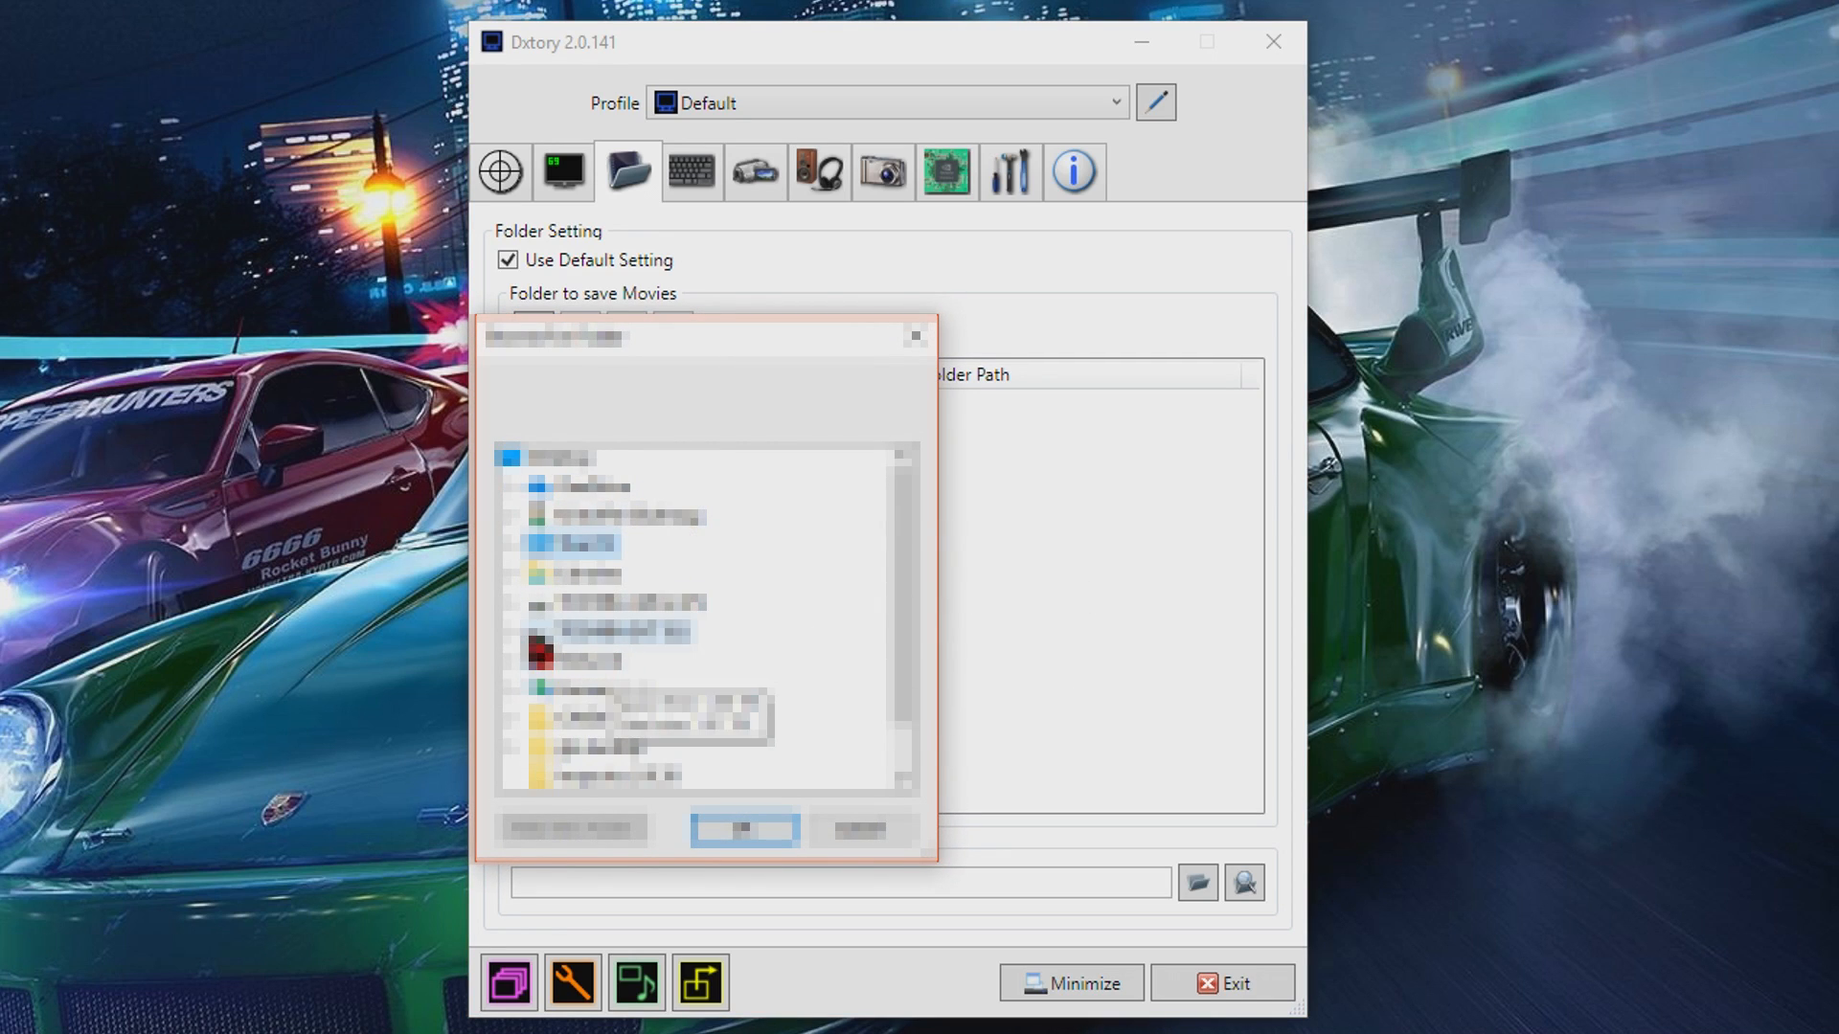
left_click(522, 633)
scroll(671, 598, "up", 2)
scroll(671, 598, "down", 4)
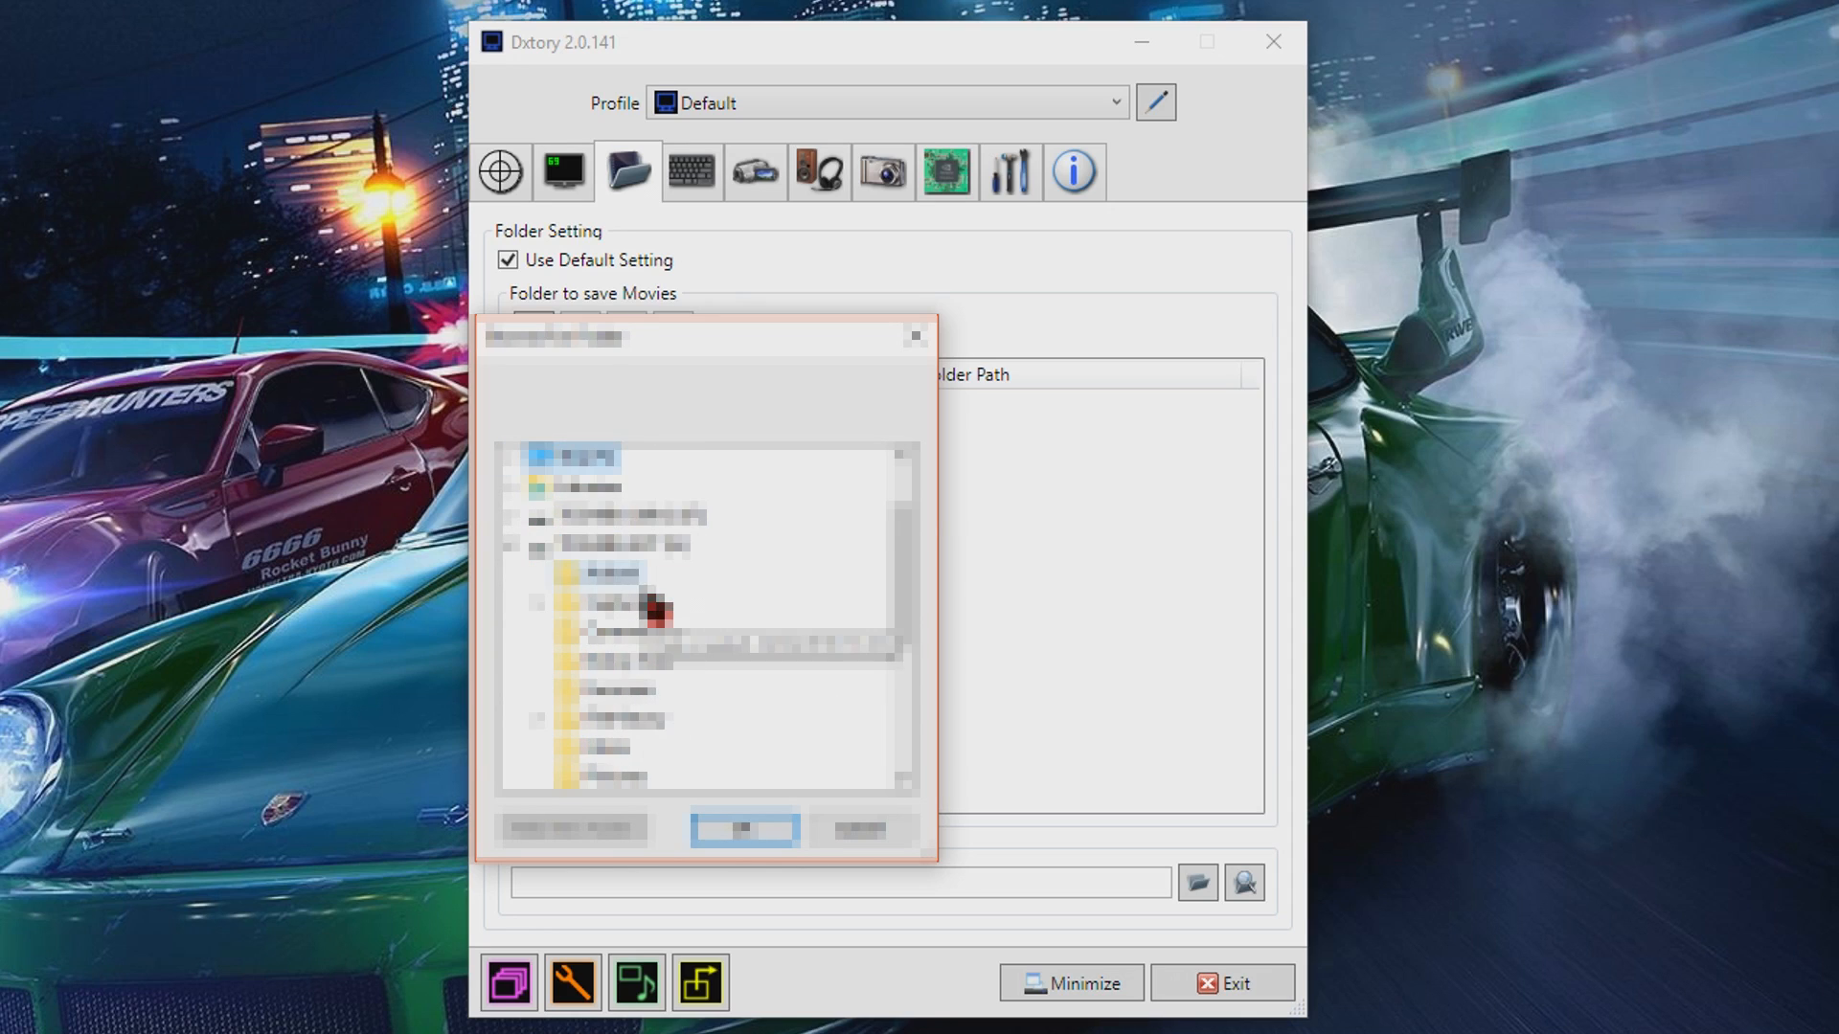
scroll(702, 601, "up", 1)
scroll(702, 601, "up", 3)
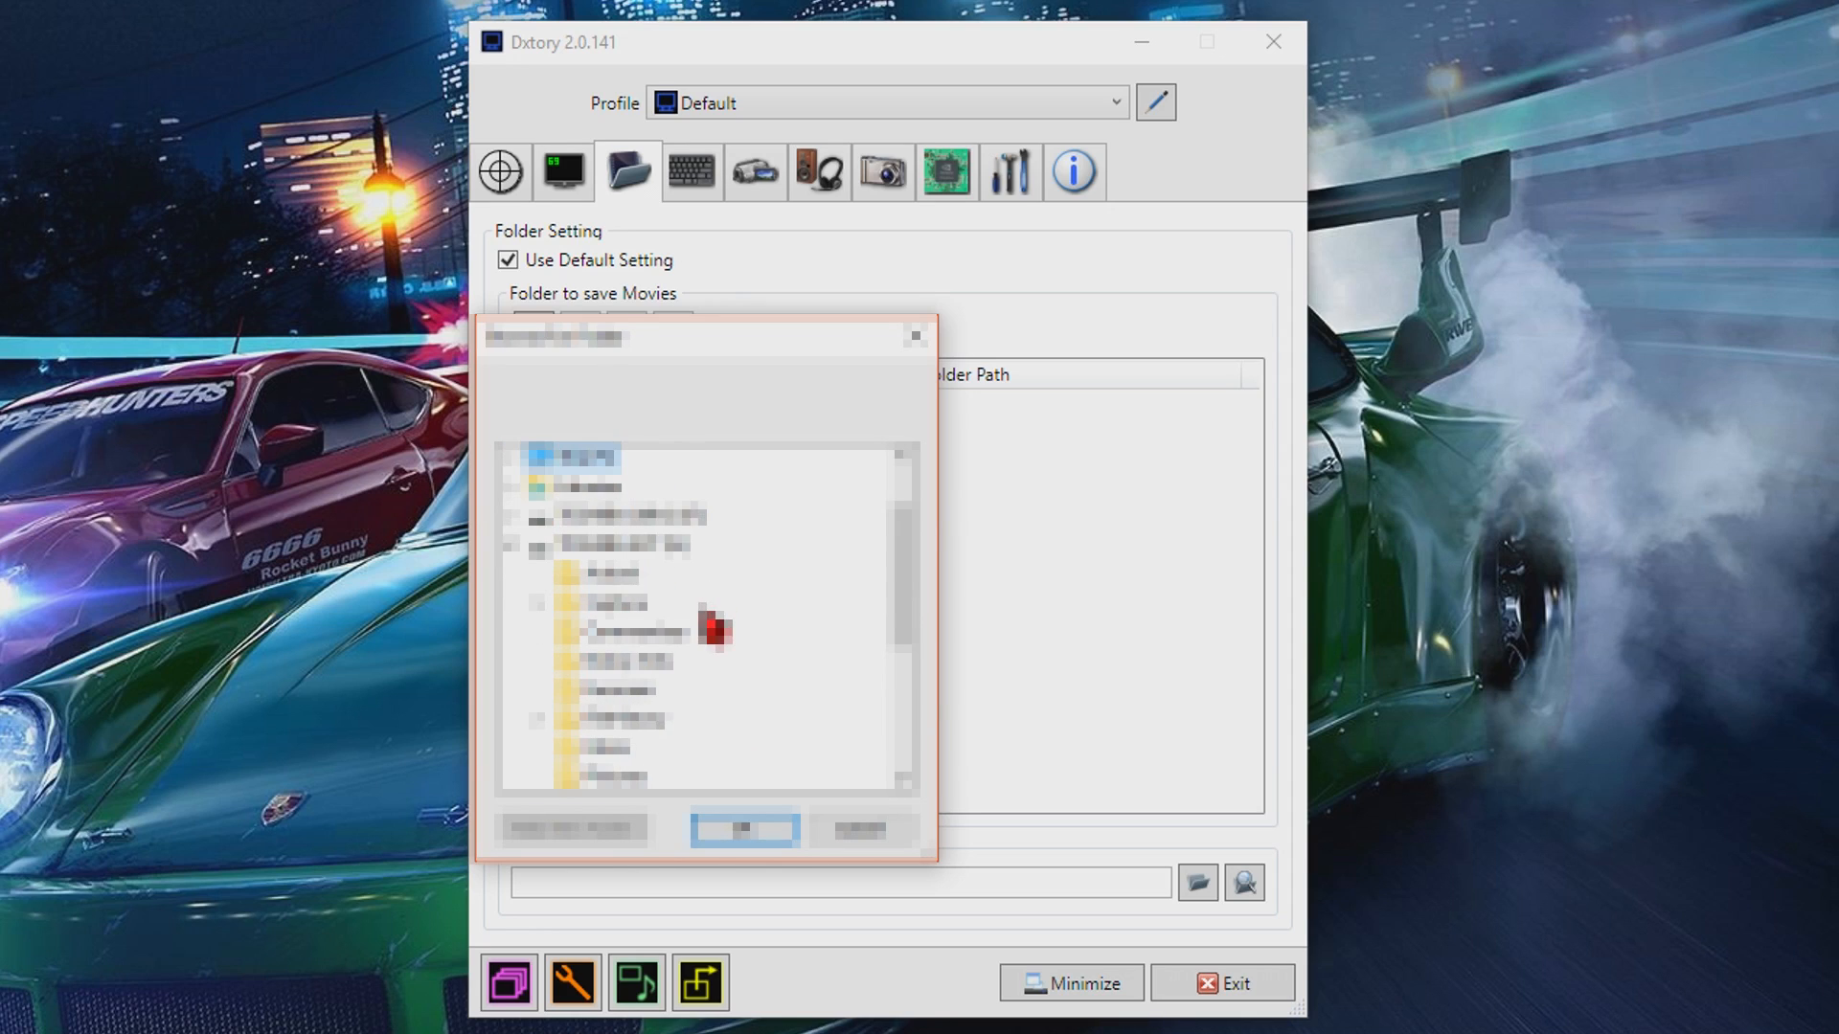
left_click(525, 546)
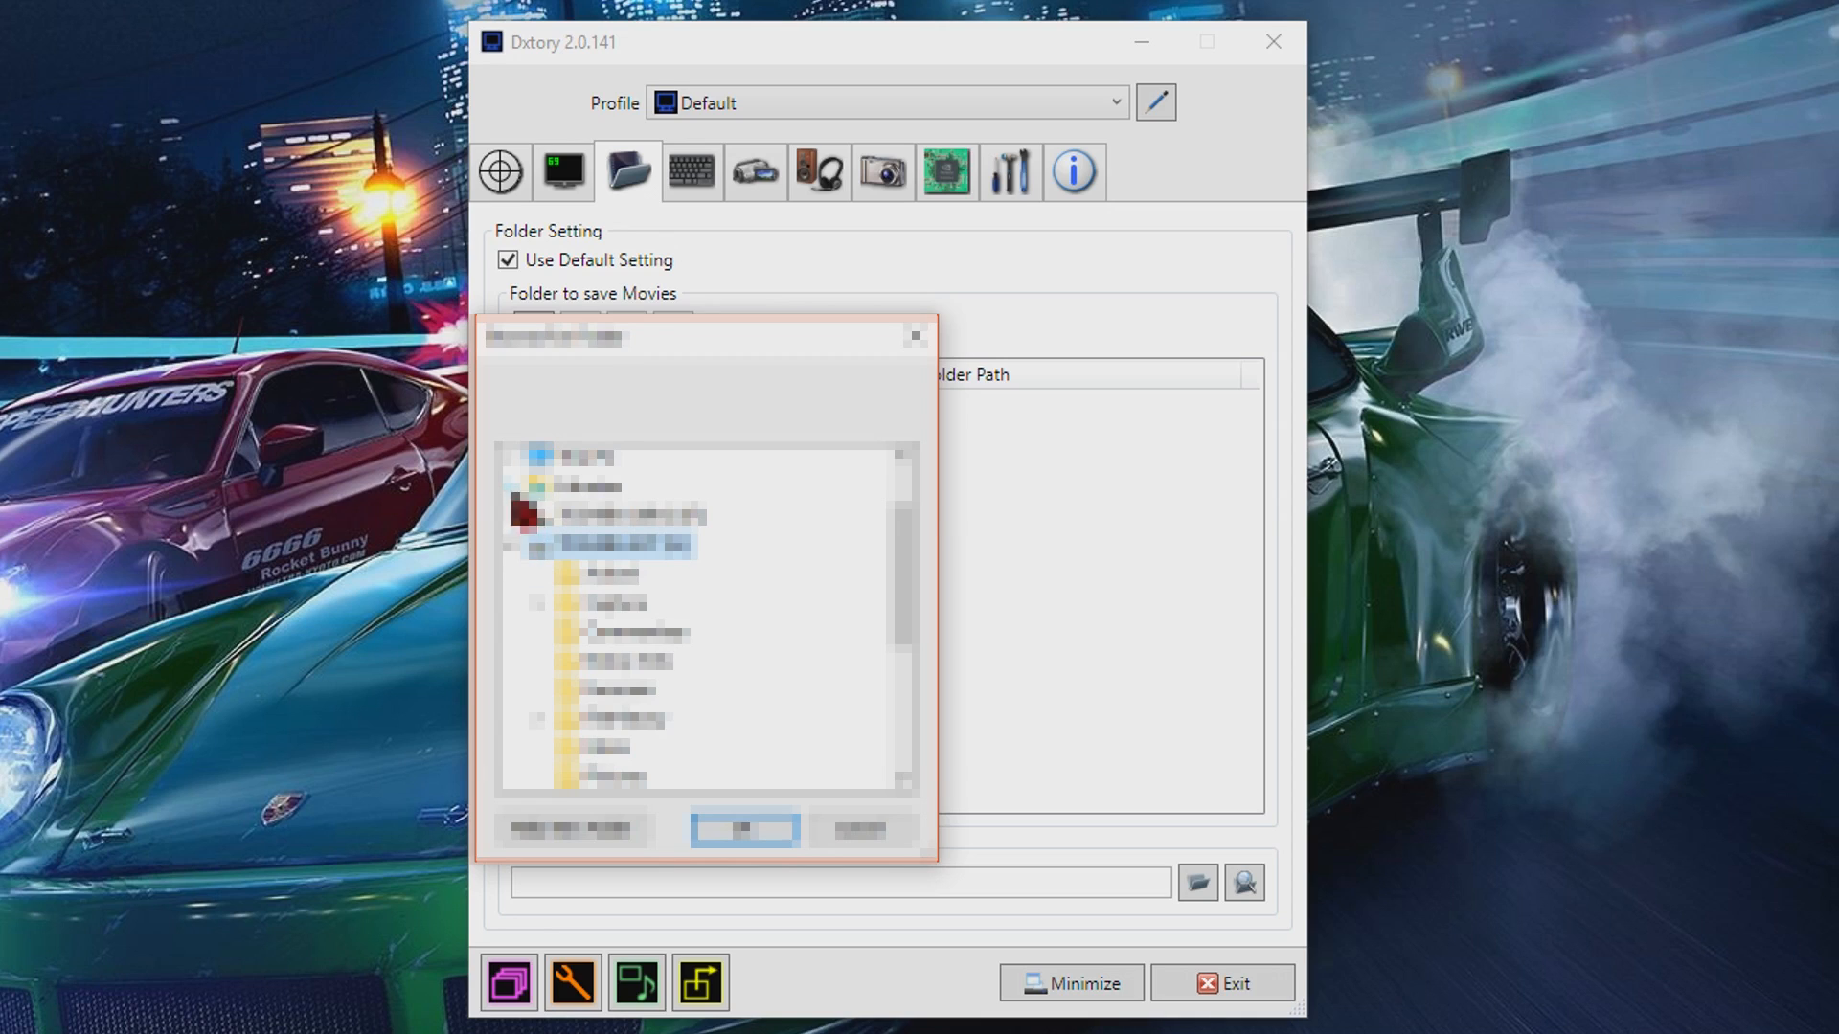
scroll(551, 565, "up", 3)
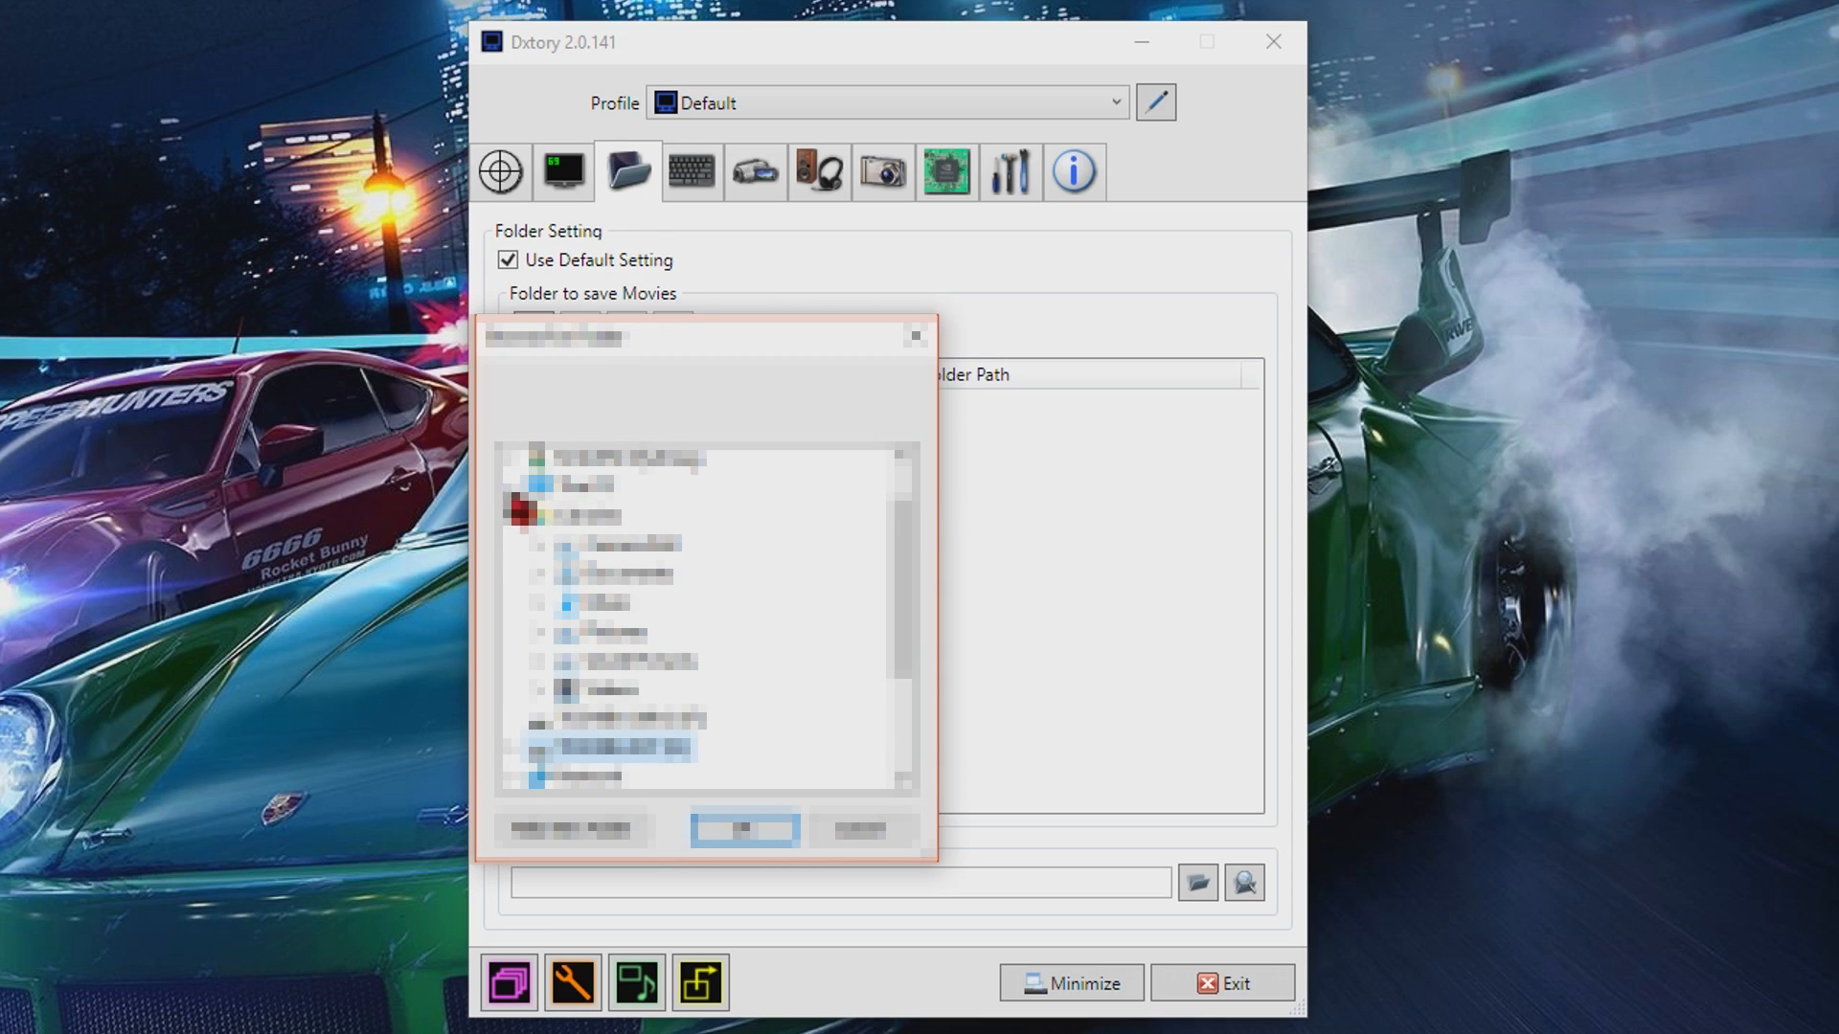
scroll(594, 593, "down", 3)
left_click(644, 605)
scroll(780, 645, "down", 3)
scroll(780, 645, "up", 3)
left_click(618, 606)
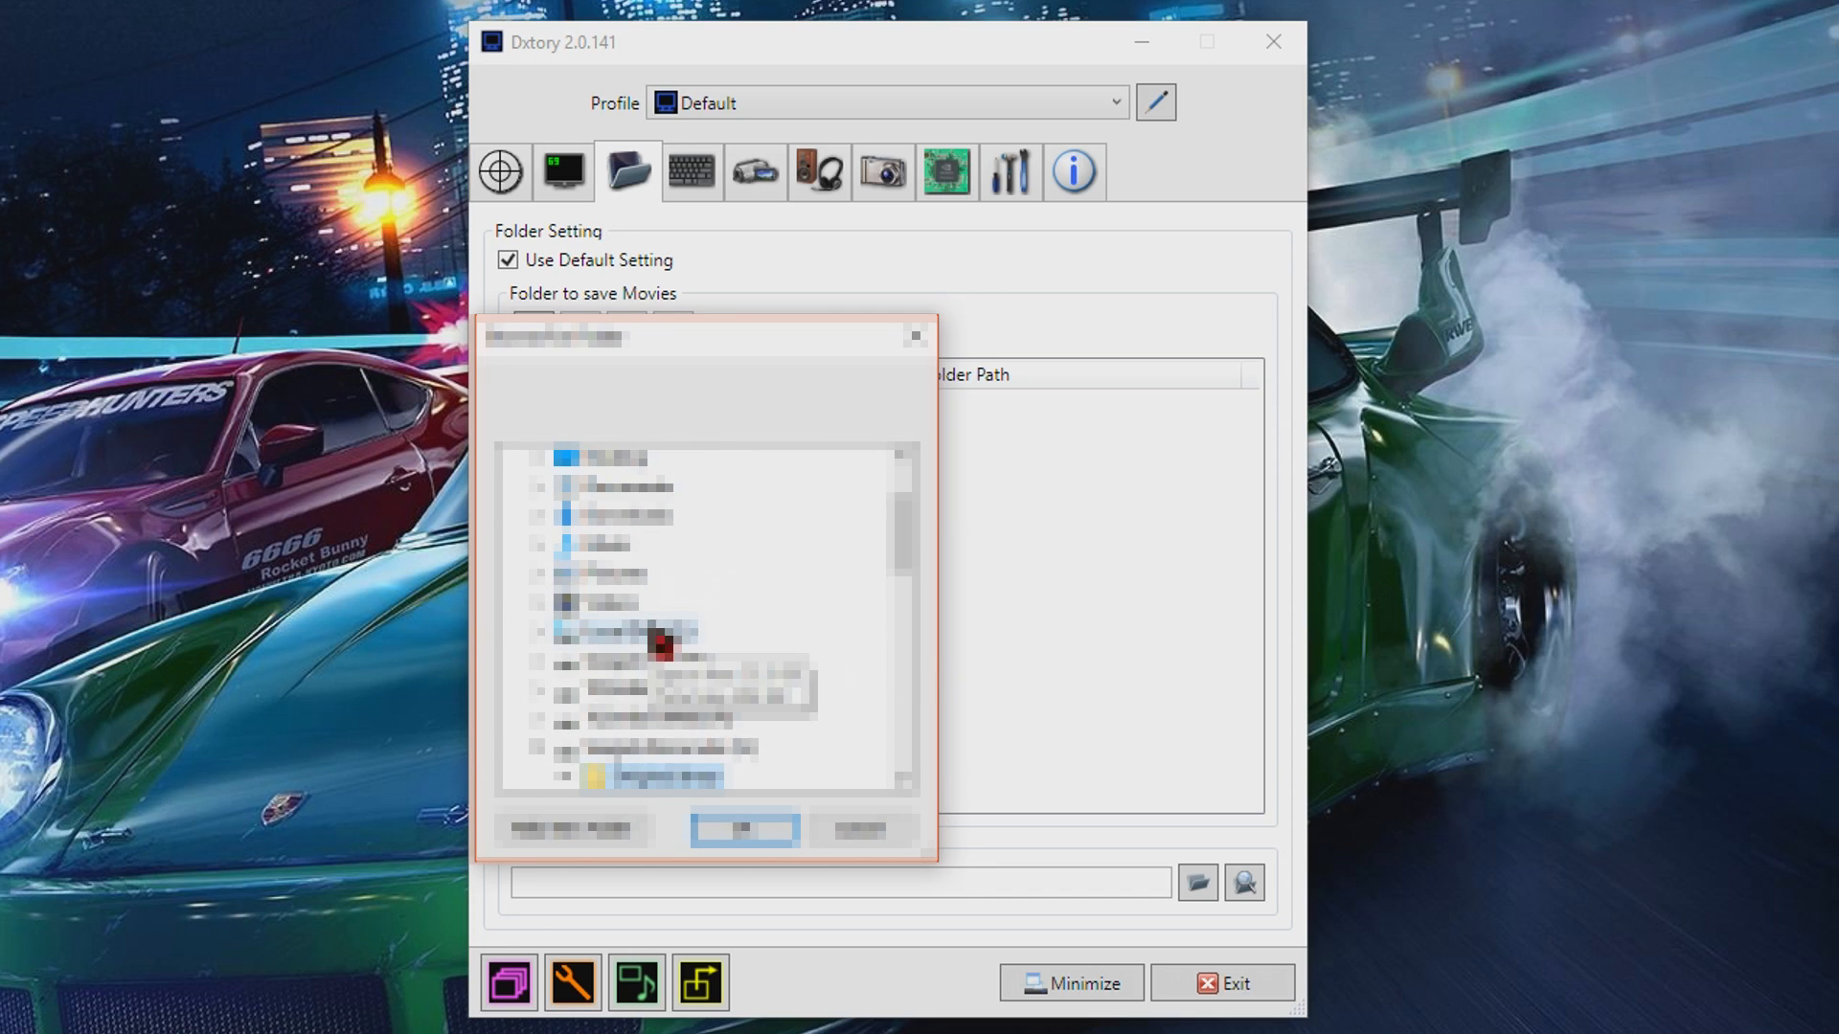
left_click(704, 661)
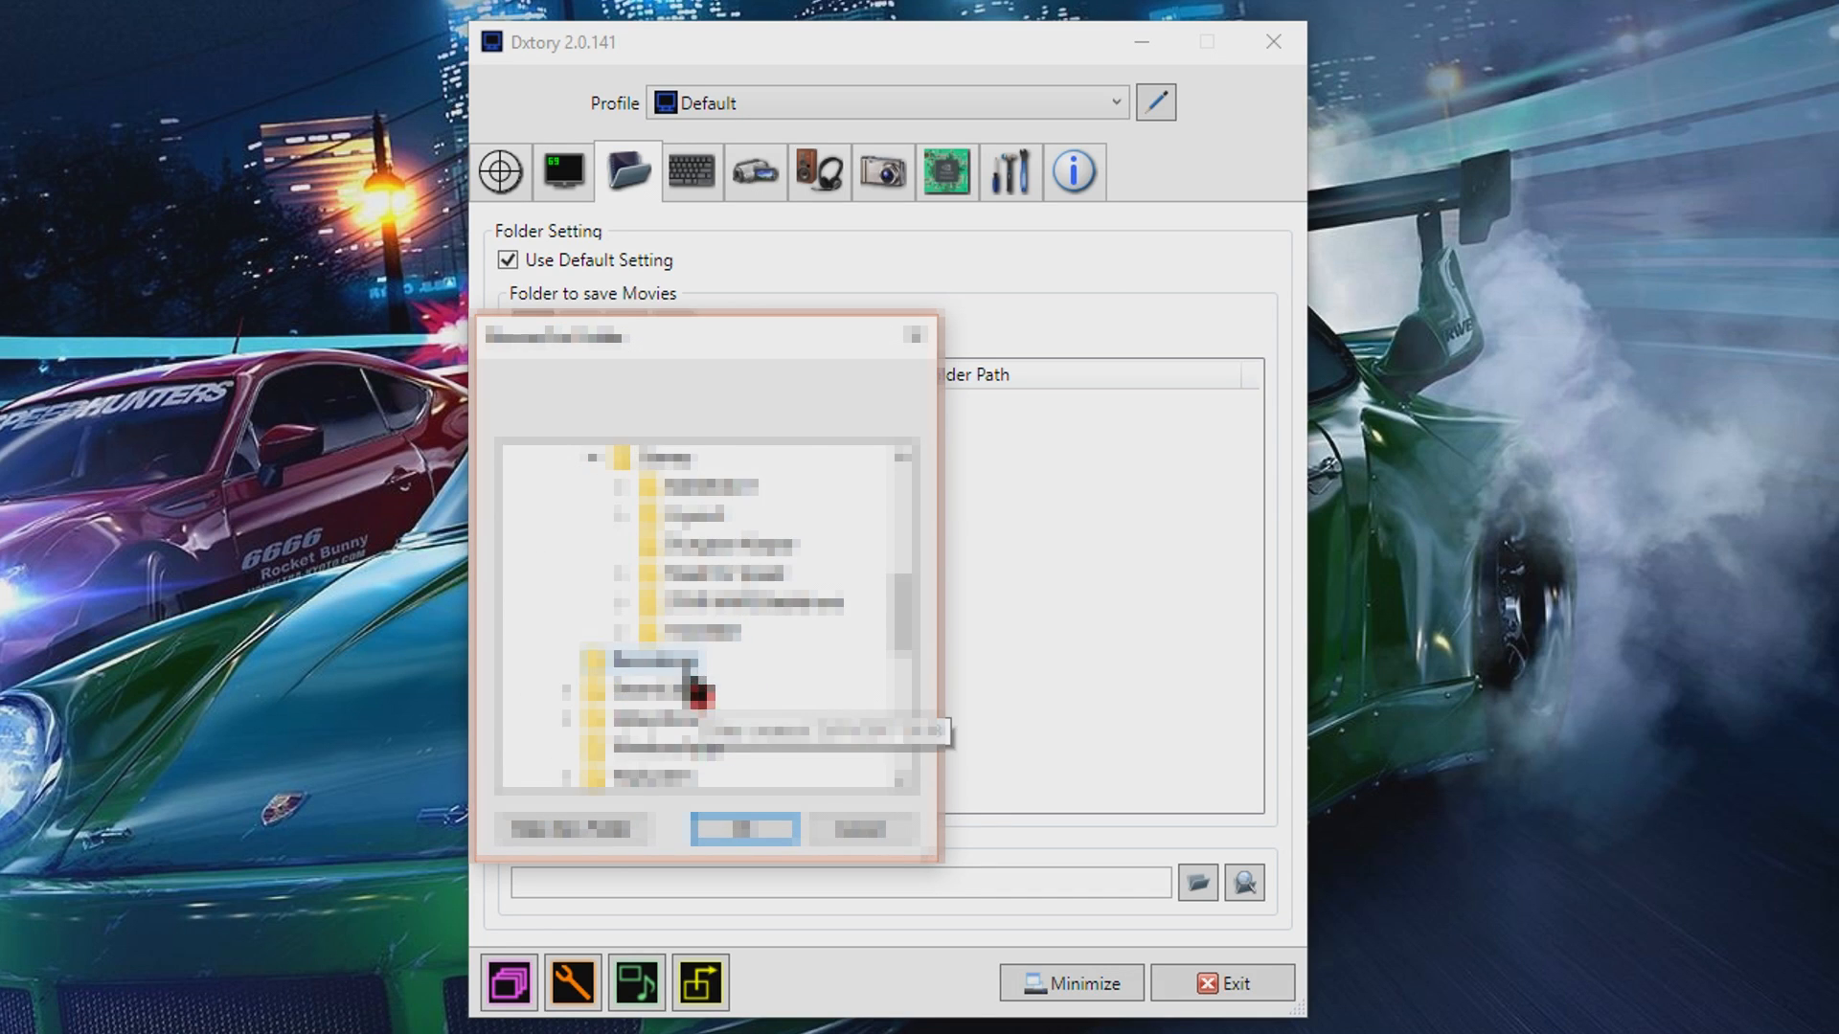
left_click(742, 830)
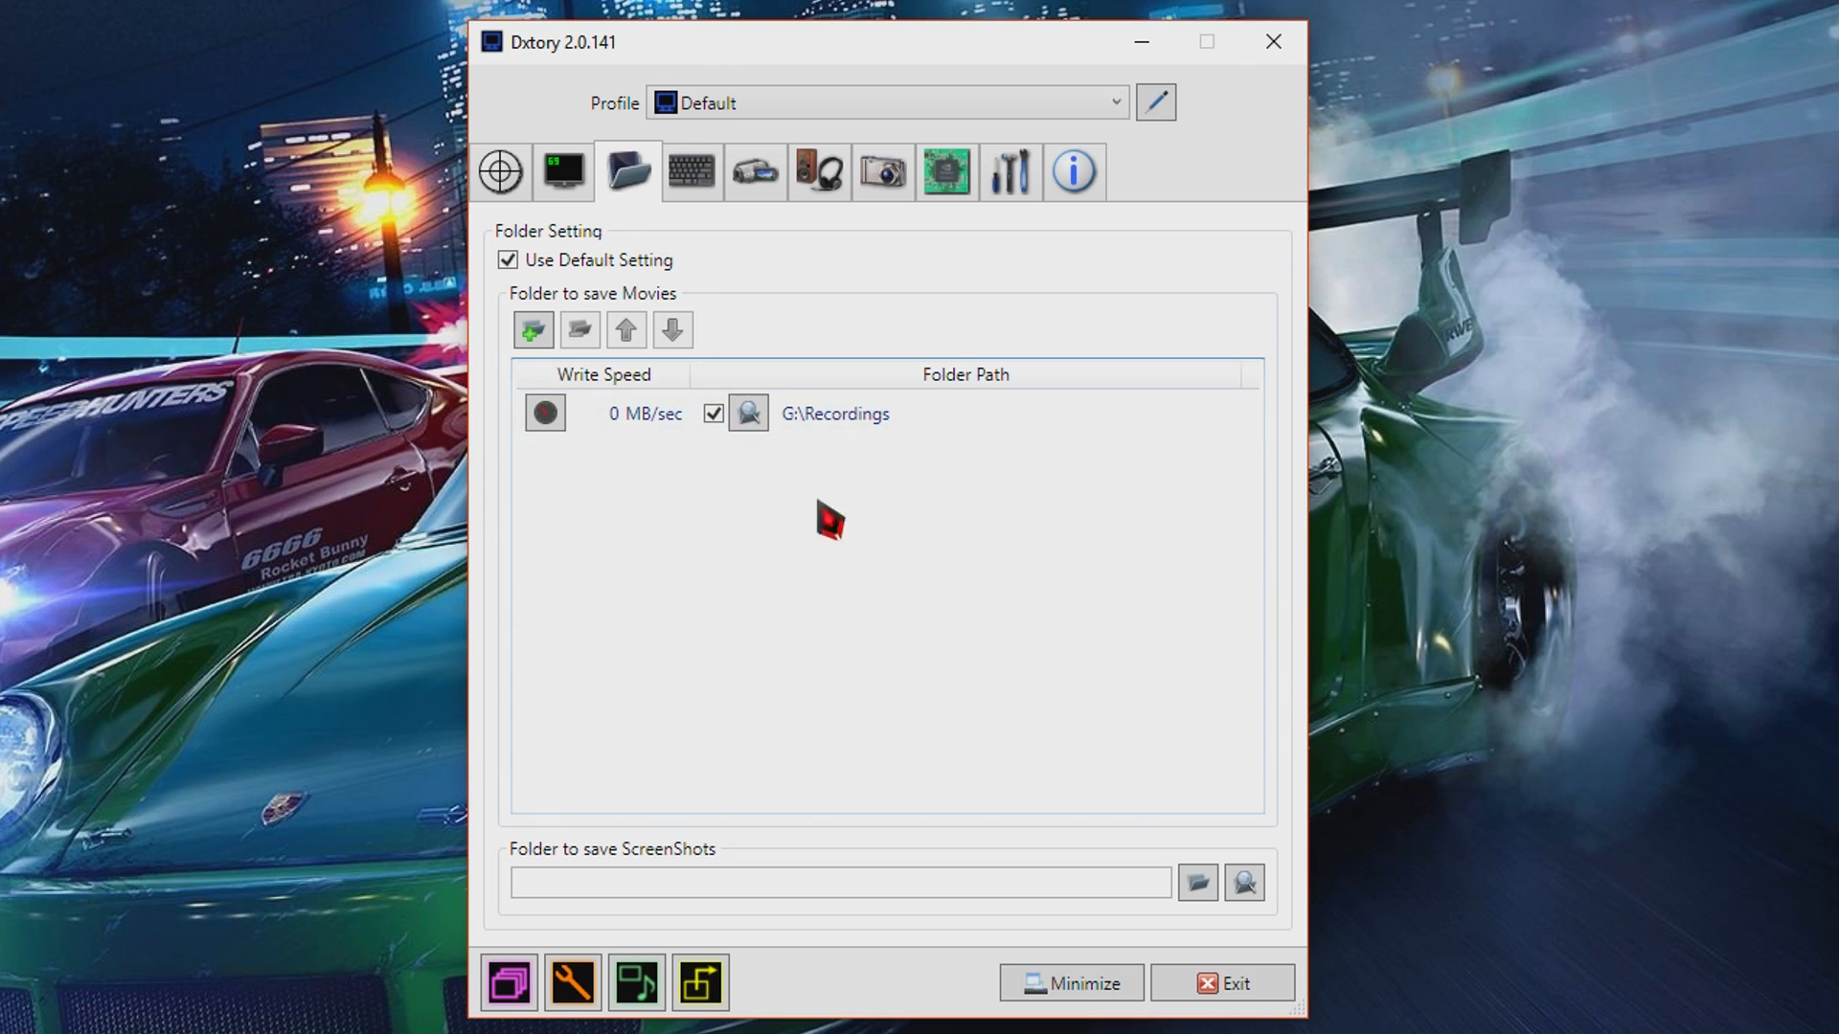
Benchmark the write speed of the G:\Recordings movie folder and accept the result.
left_click(545, 412)
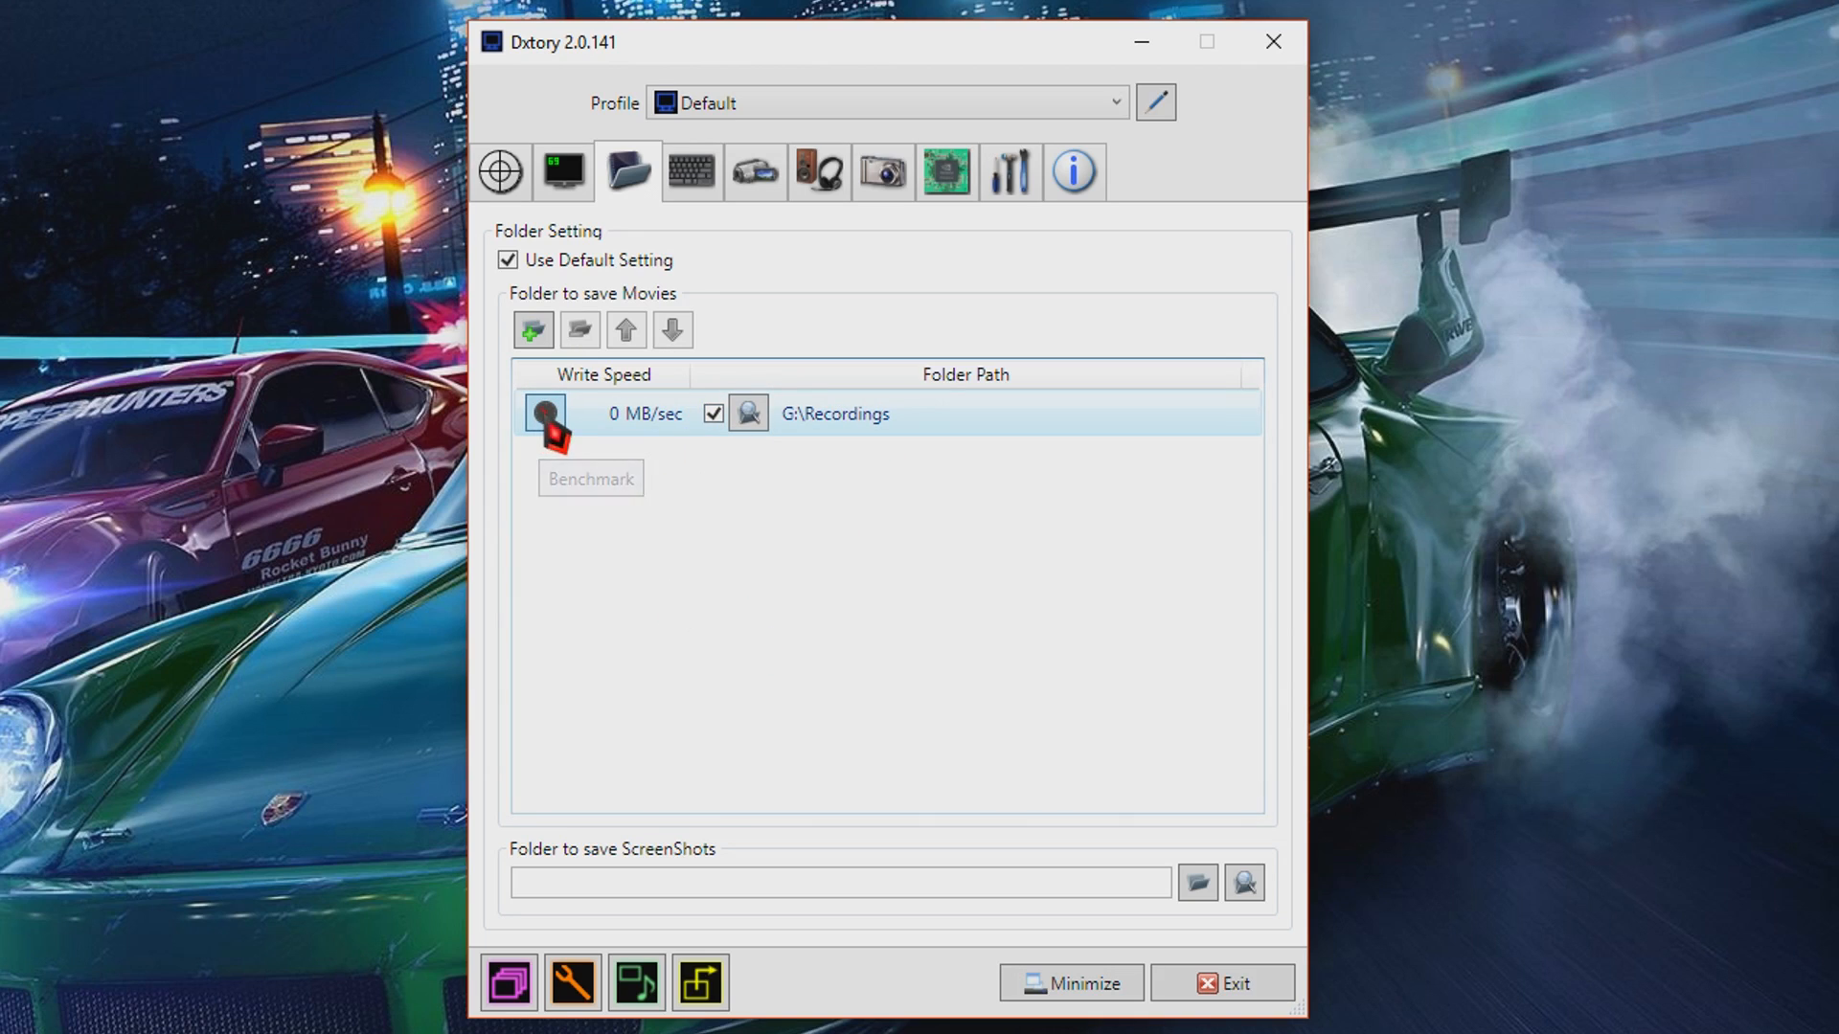
left_click(1092, 585)
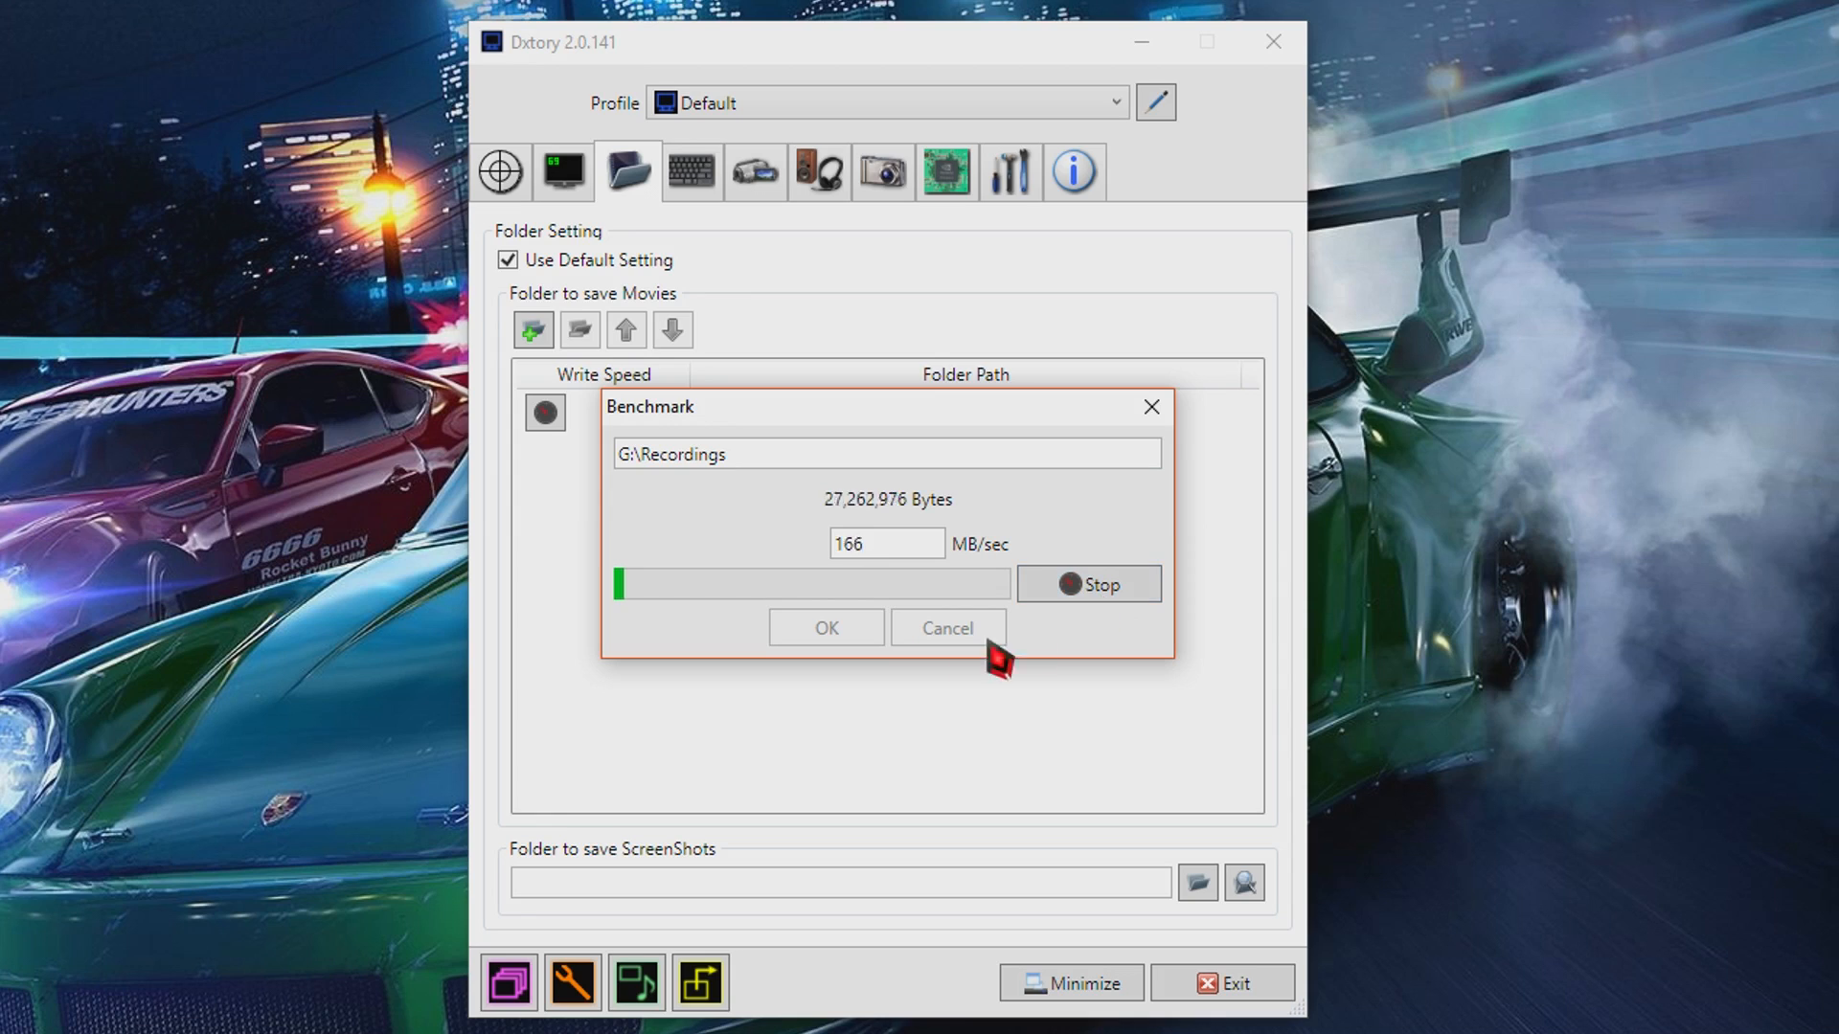
left_click(830, 632)
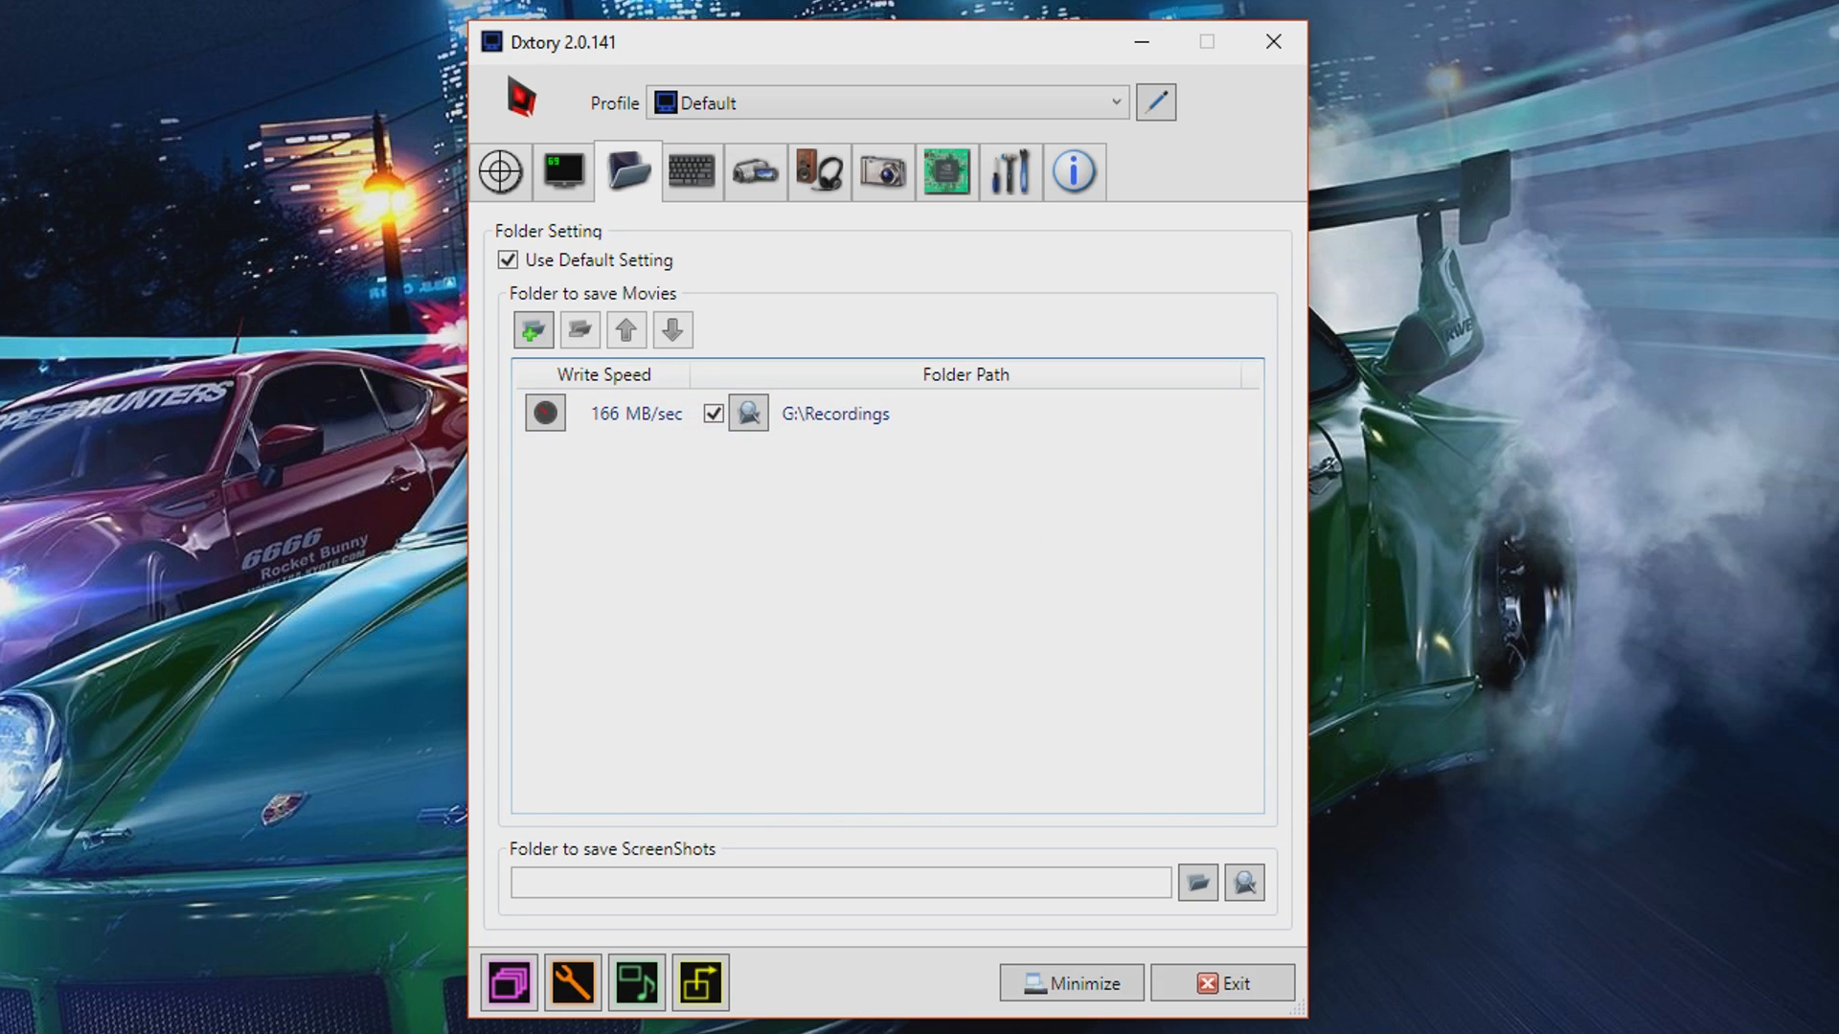
Try assigning F11 as the hotkey for executing a single screenshot, and clear that assignment again.
left_click(684, 174)
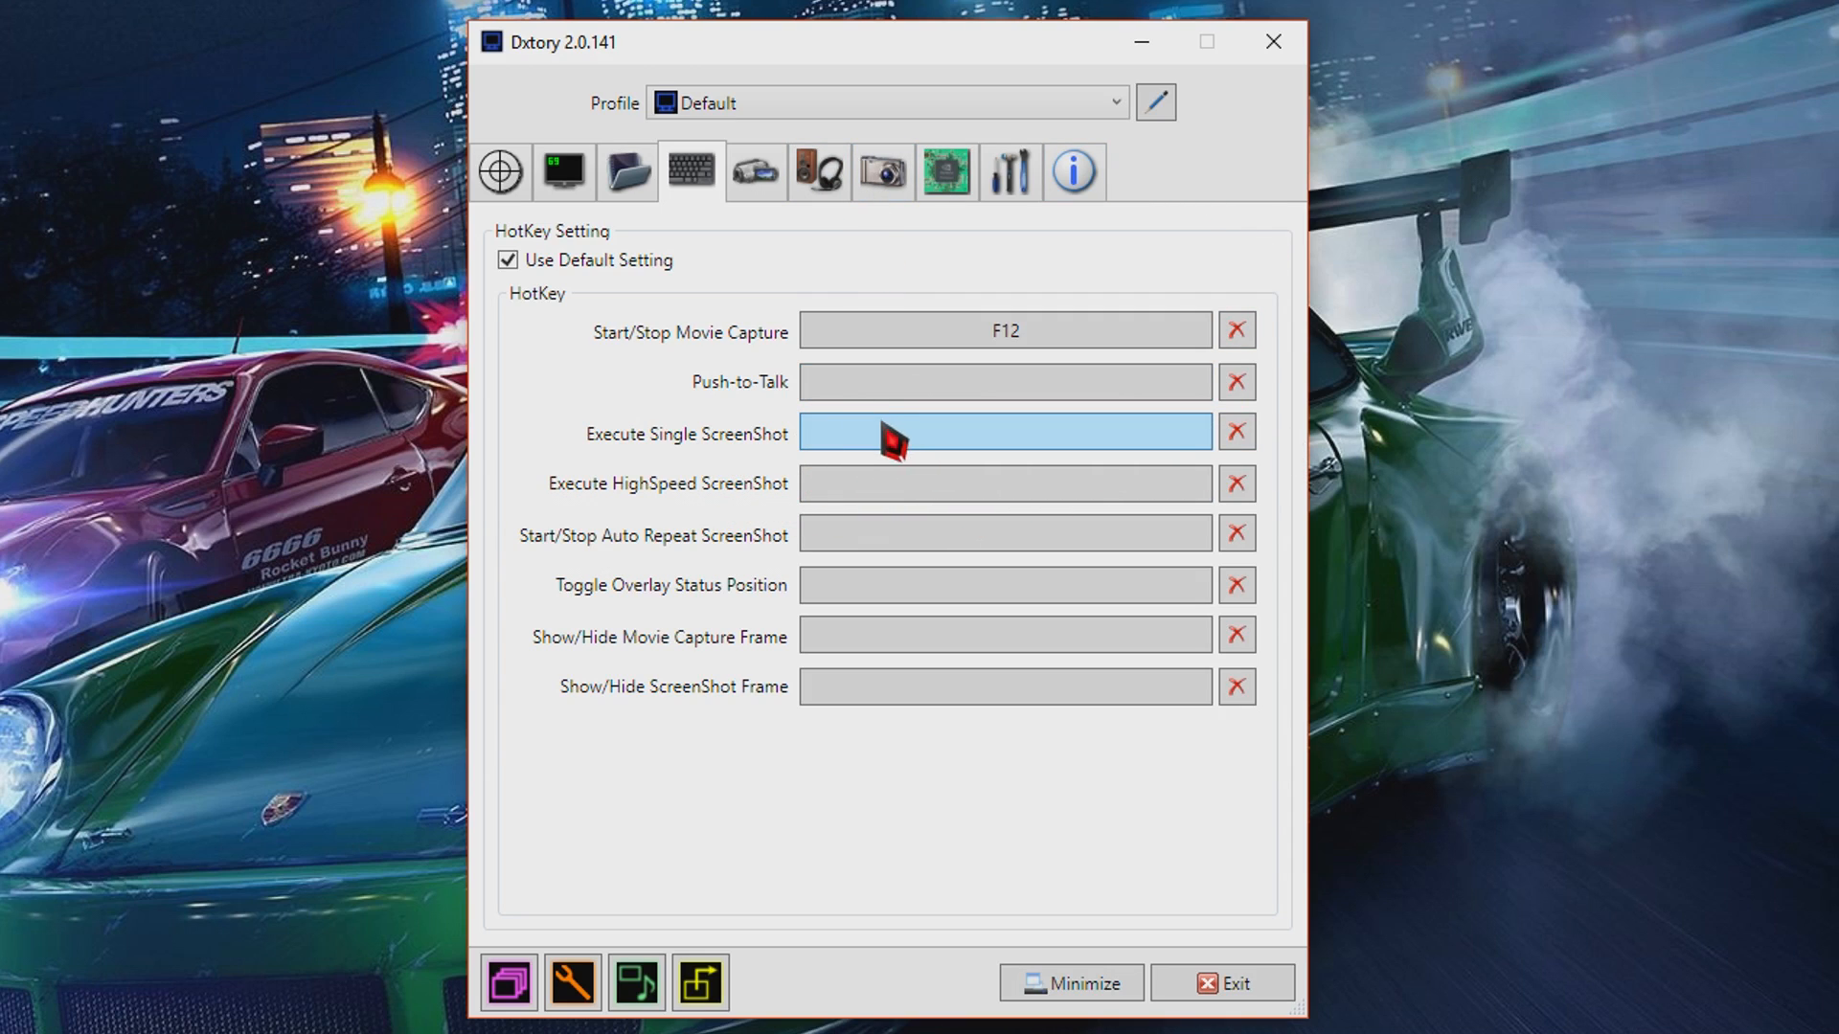
left_click(1051, 450)
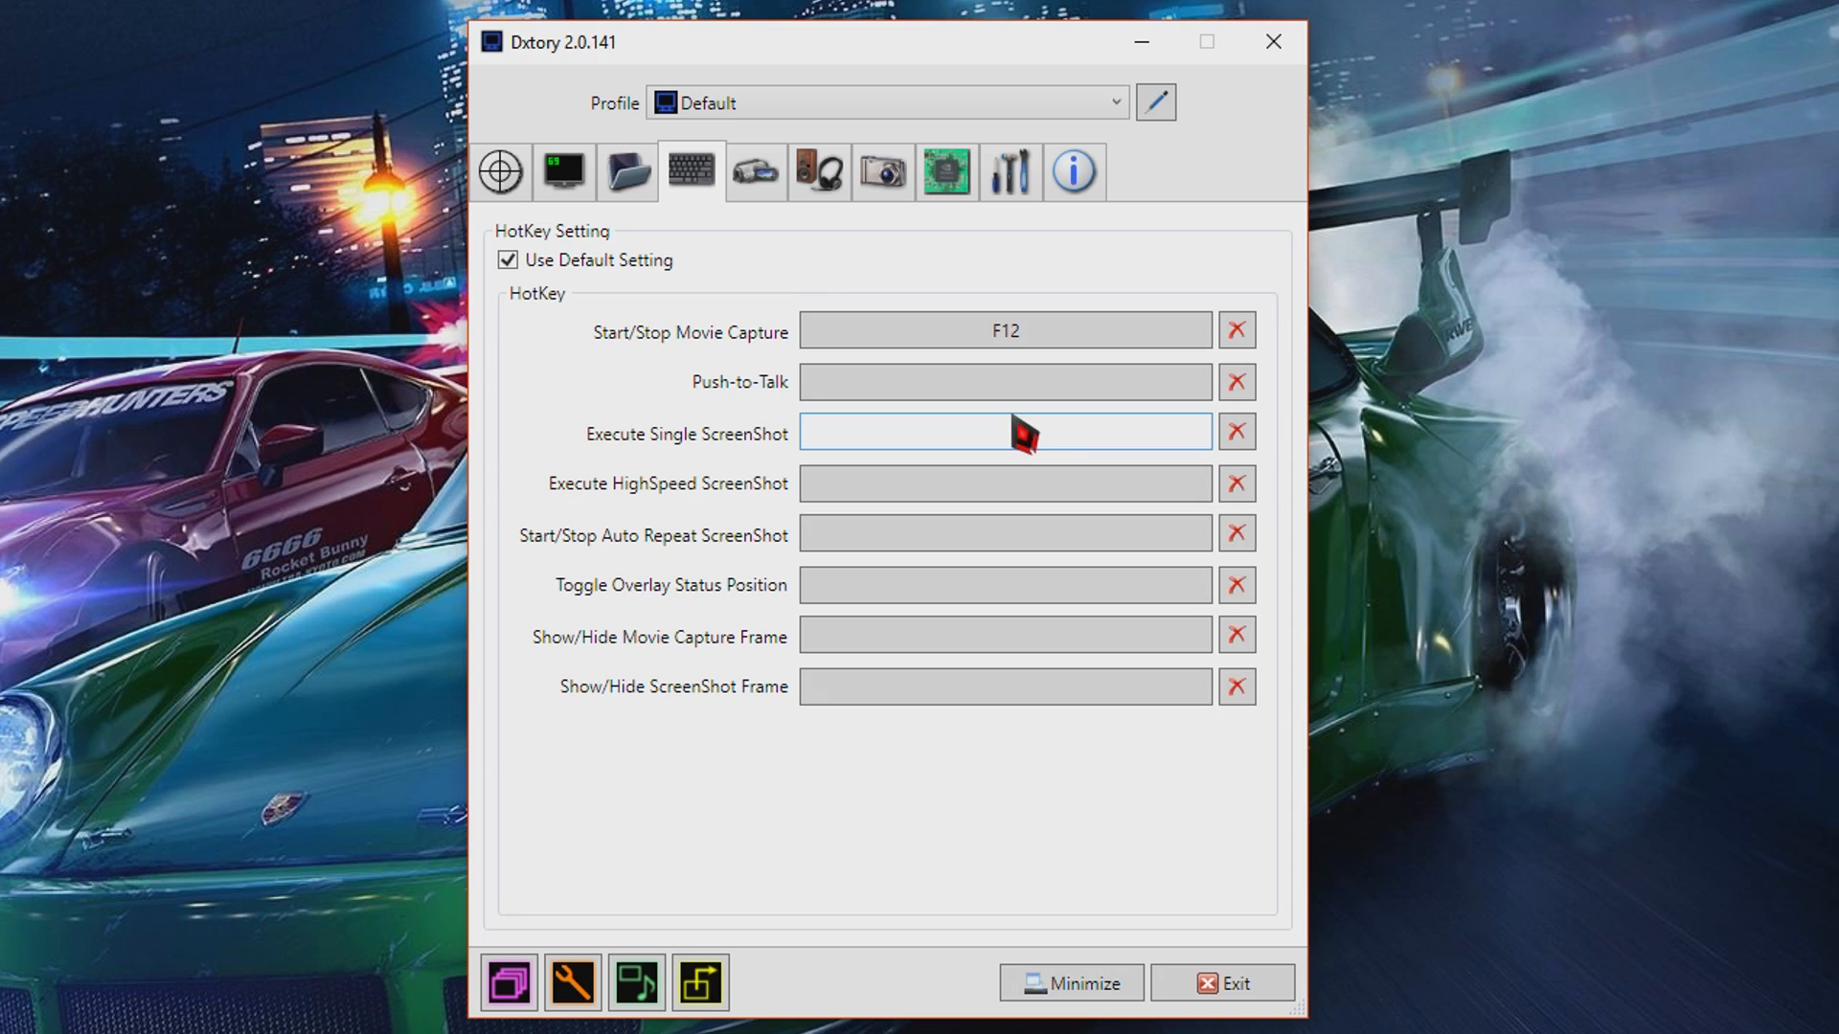
key("F11")
left_click(1236, 431)
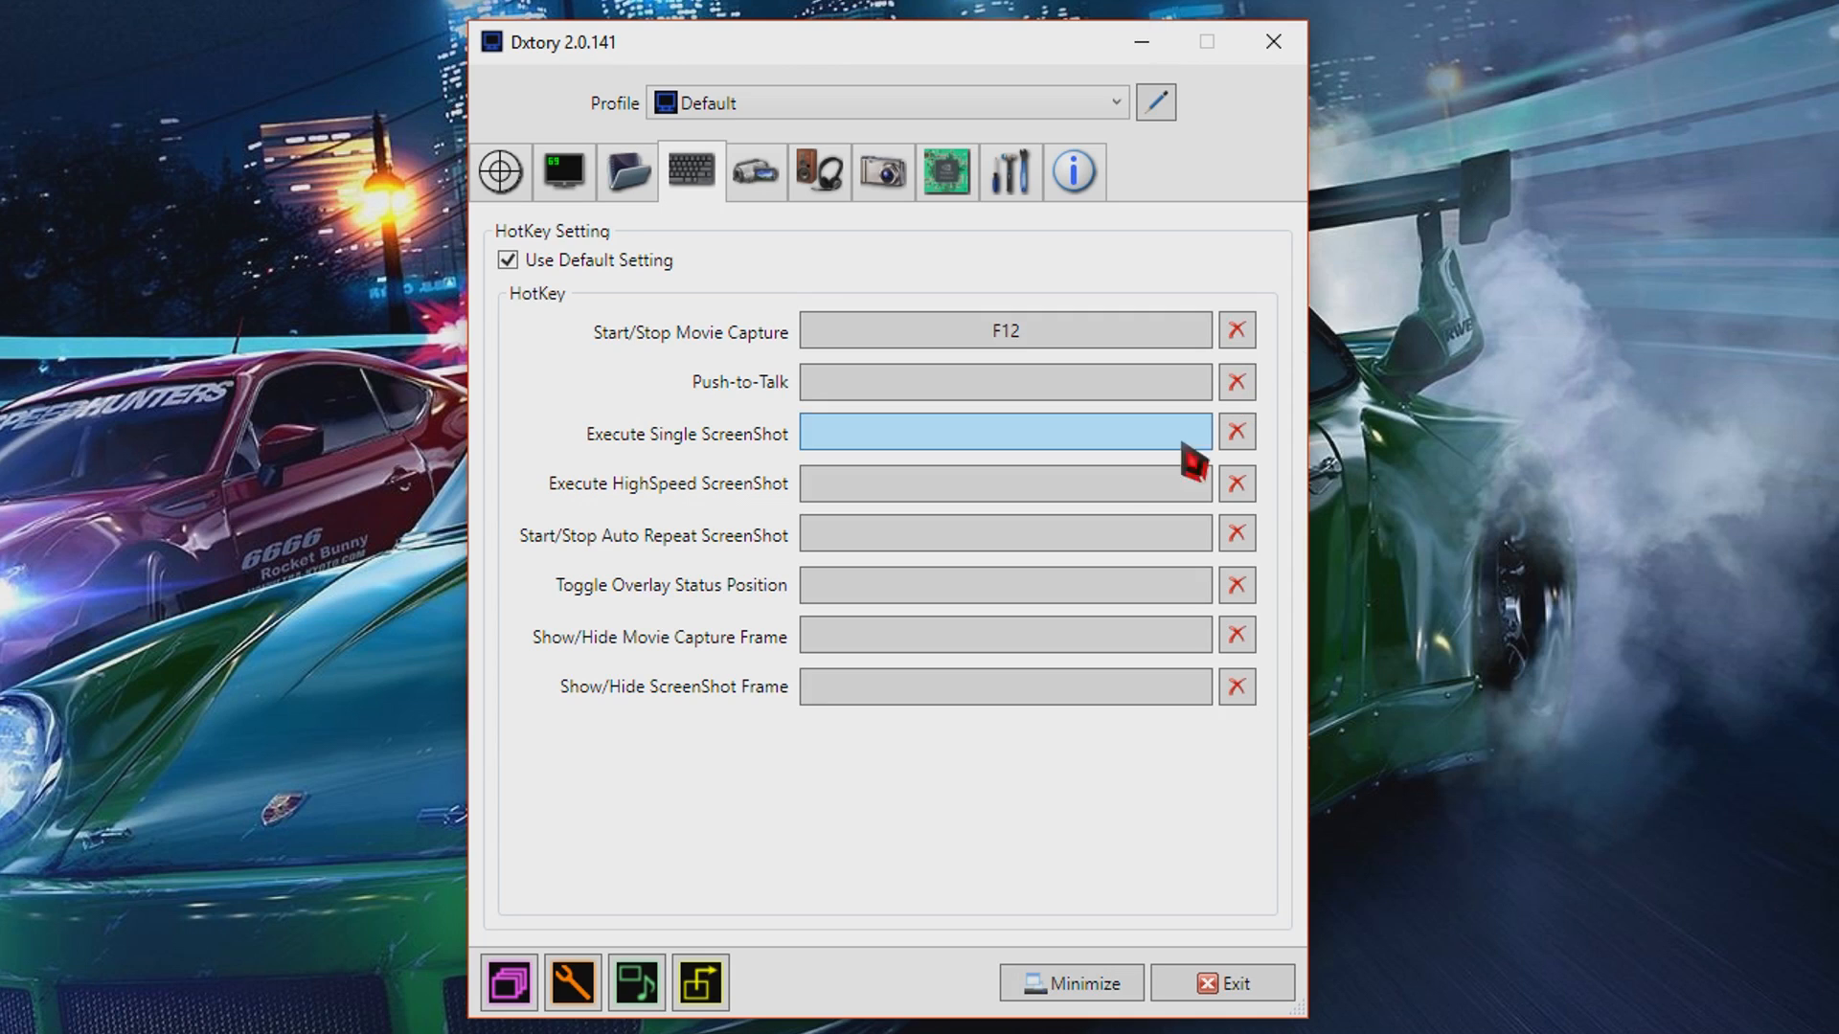
Open the movie settings and examine the available recording frame rates and the default-setting option.
left_click(778, 182)
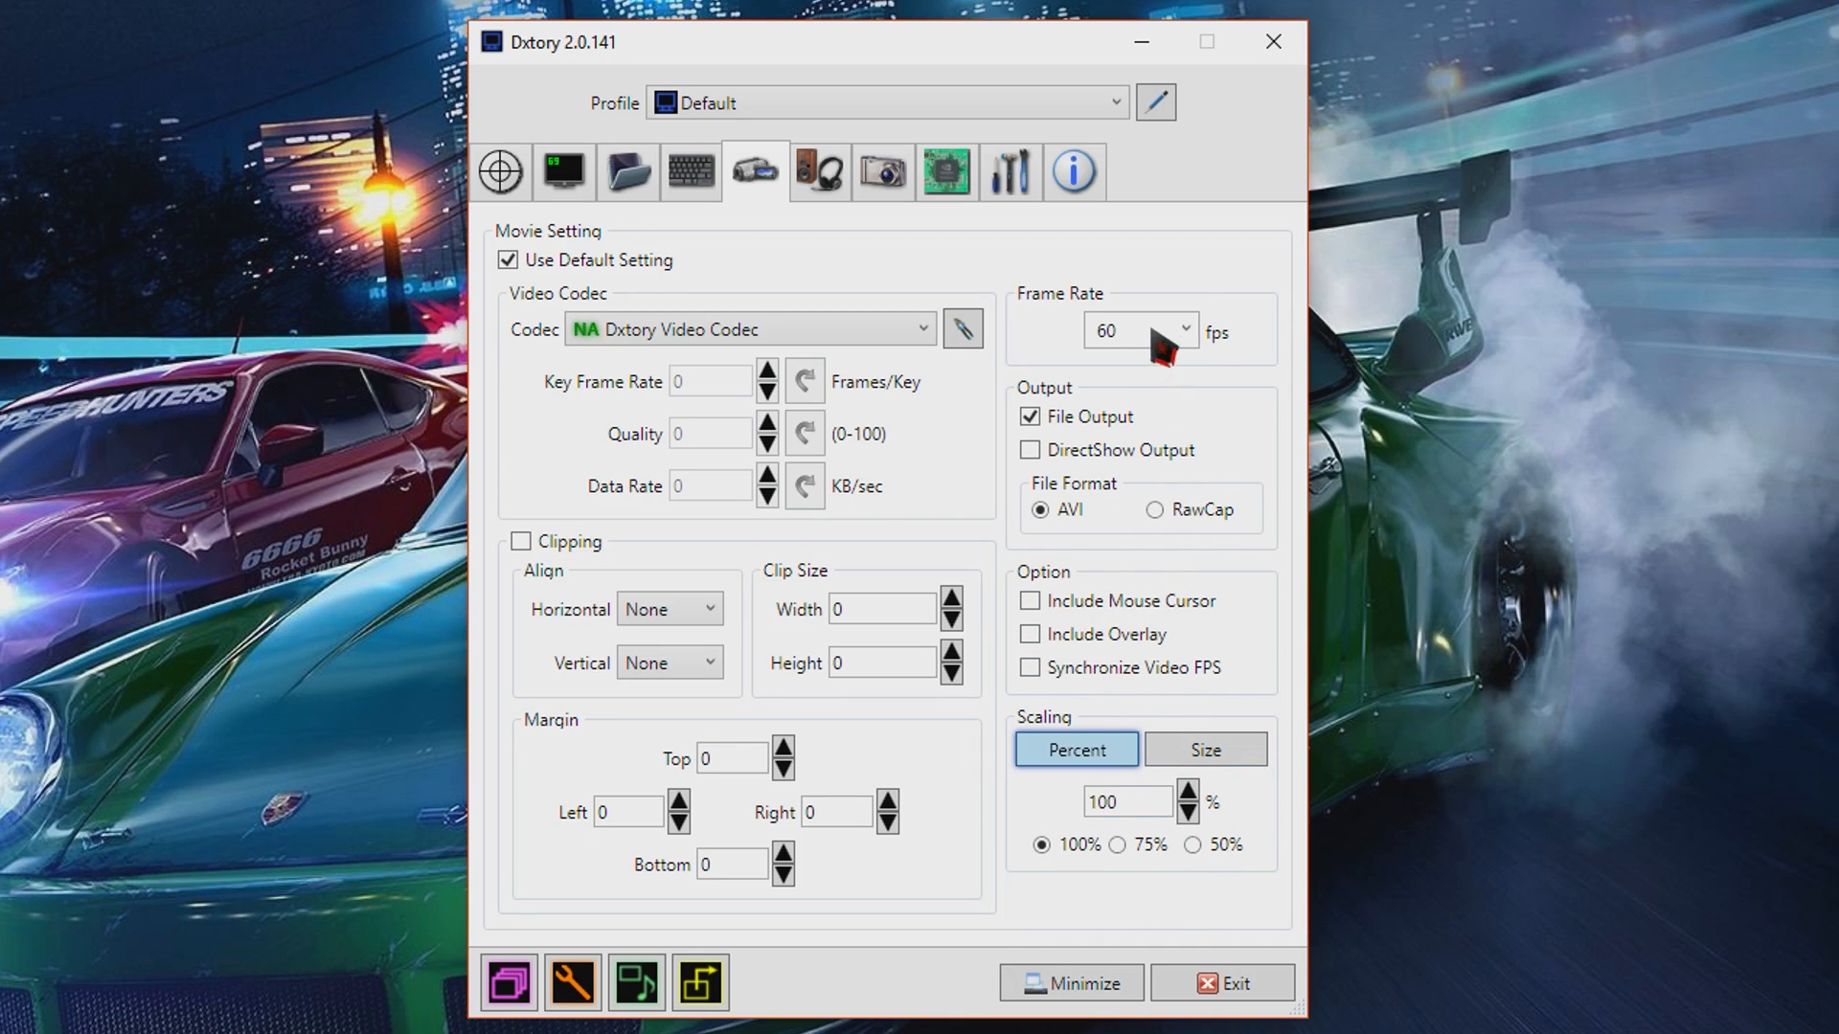
left_click(1186, 329)
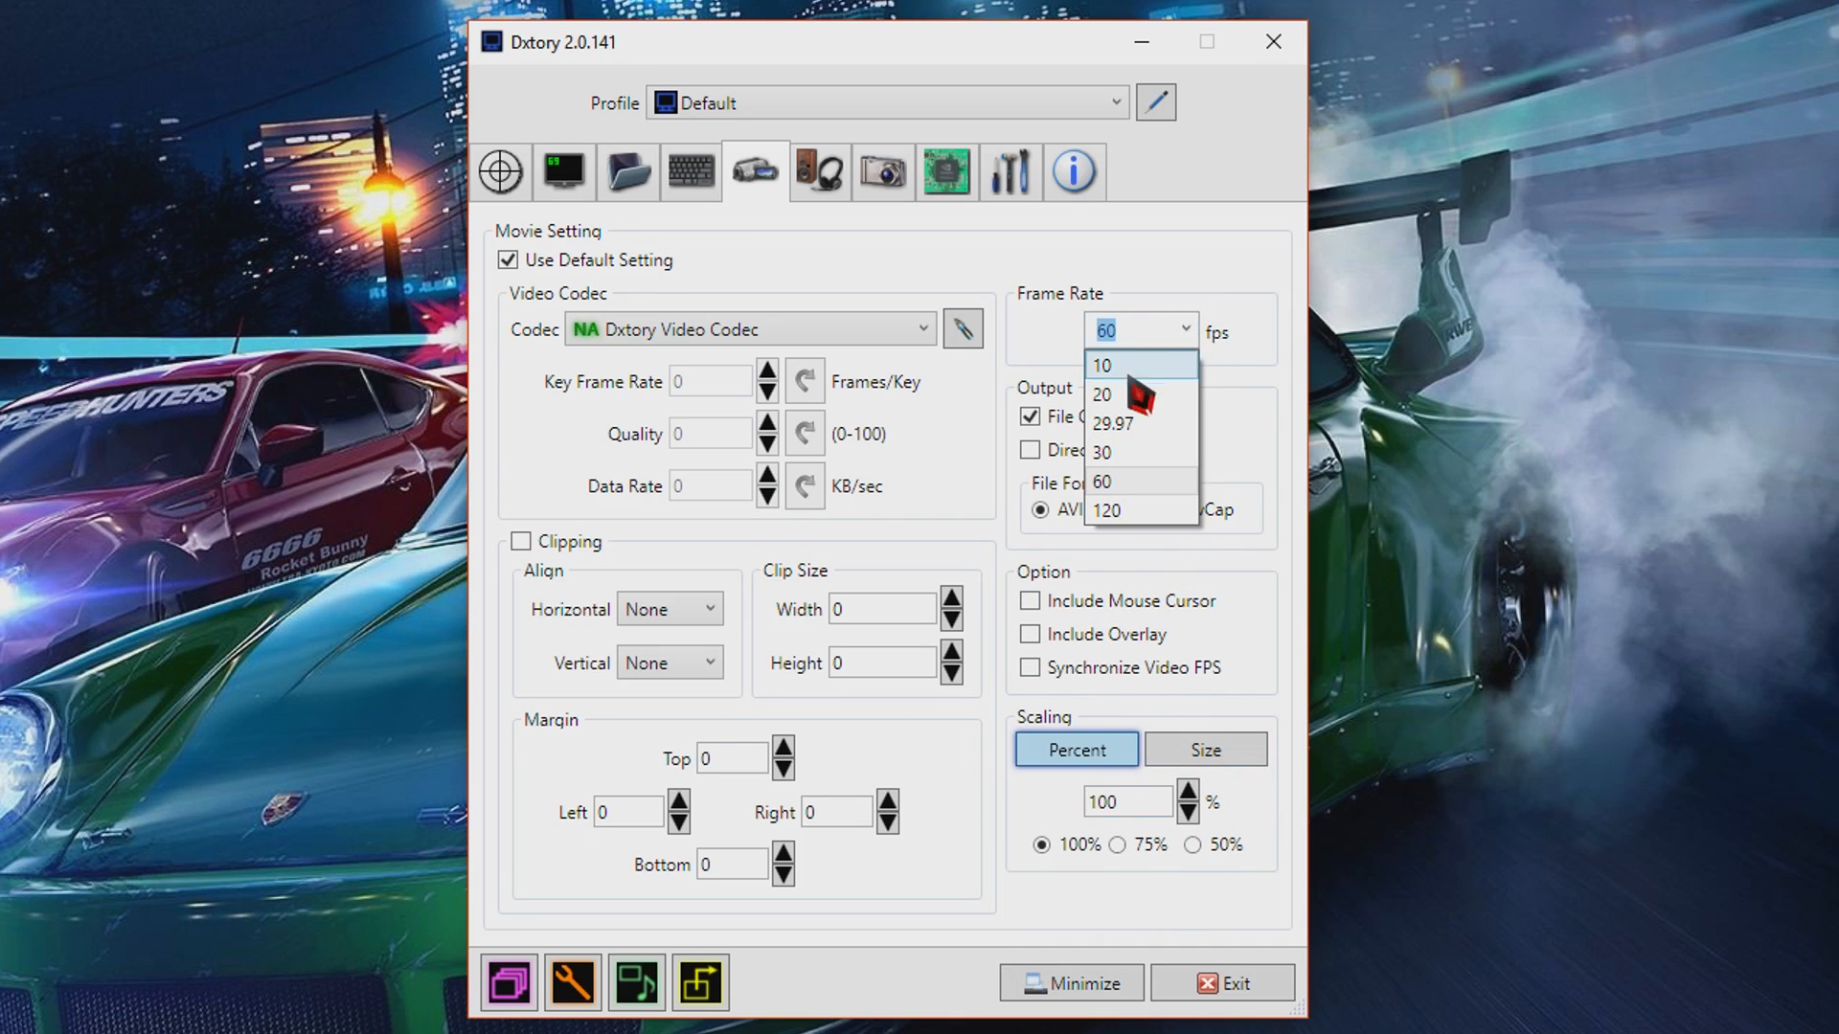
left_click(859, 305)
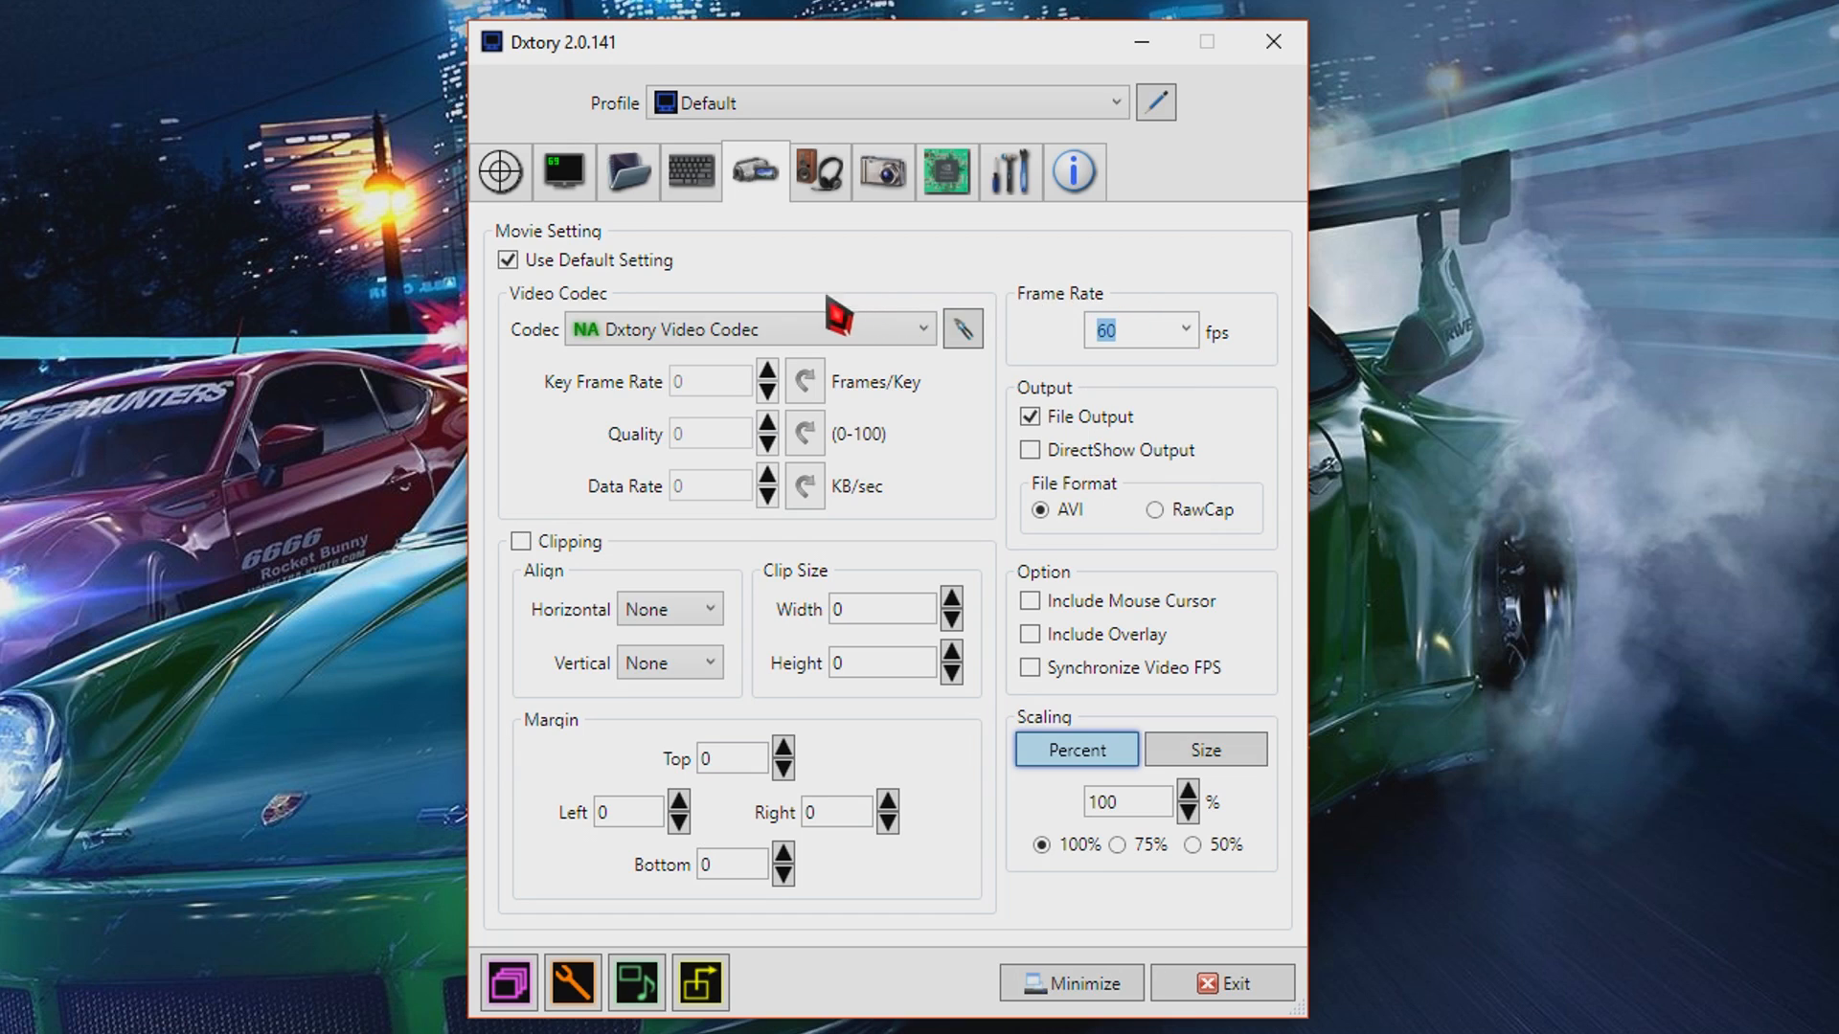
left_click(508, 262)
left_click(533, 256)
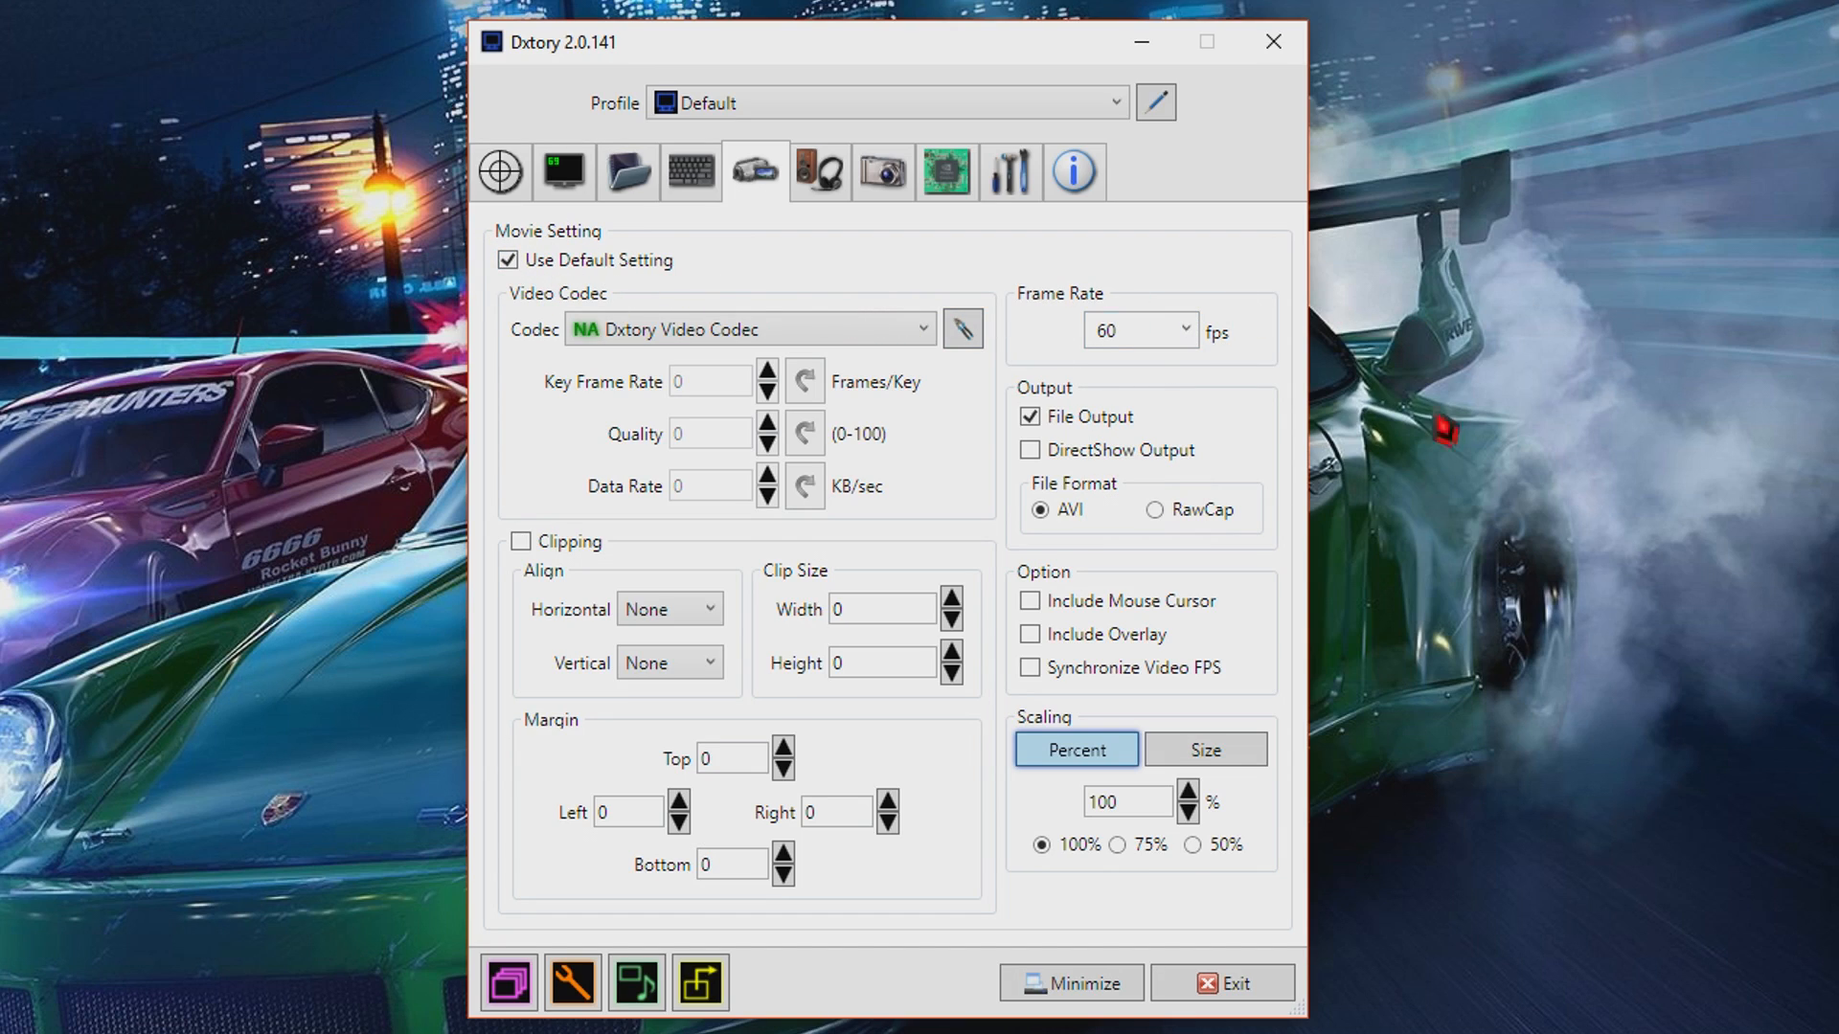
left_click(508, 261)
Browse the available video codecs and select the 64-bit Matrox MPEG-2 I-frame HD codec.
left_click(927, 329)
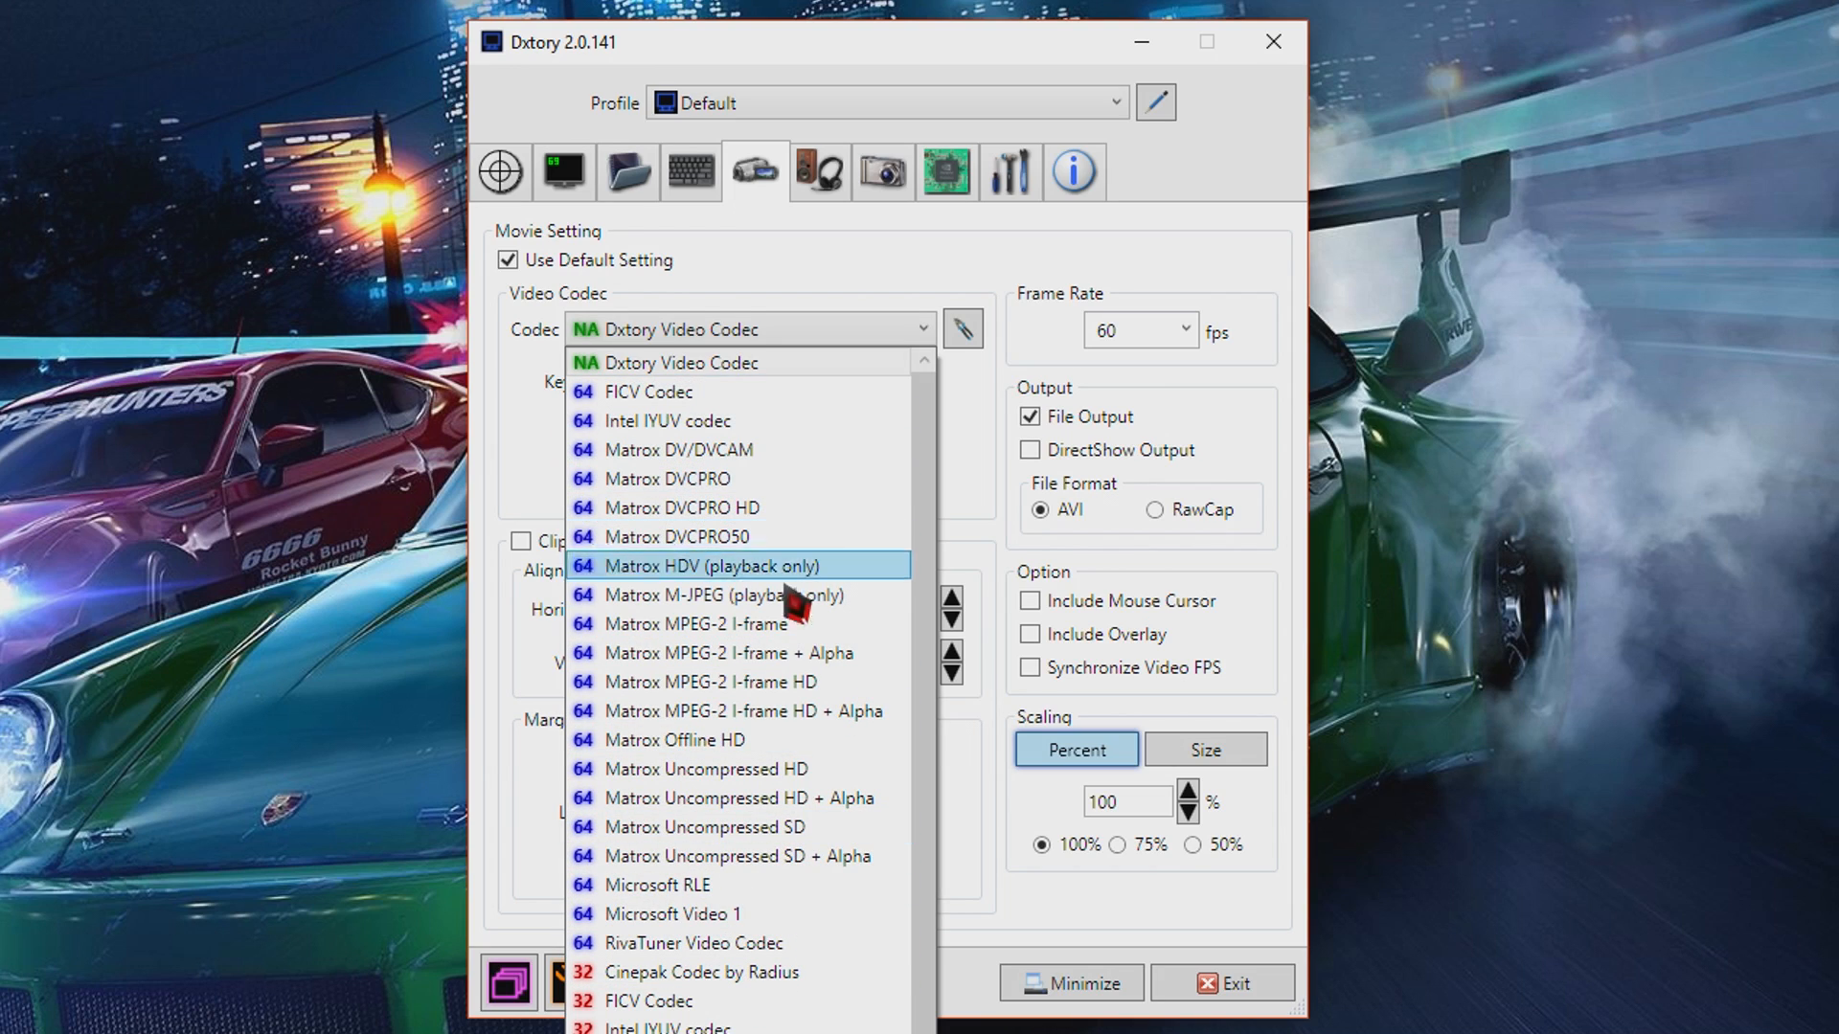
scroll(917, 793, "down", 1)
scroll(919, 793, "down", 3)
scroll(920, 843, "up", 3)
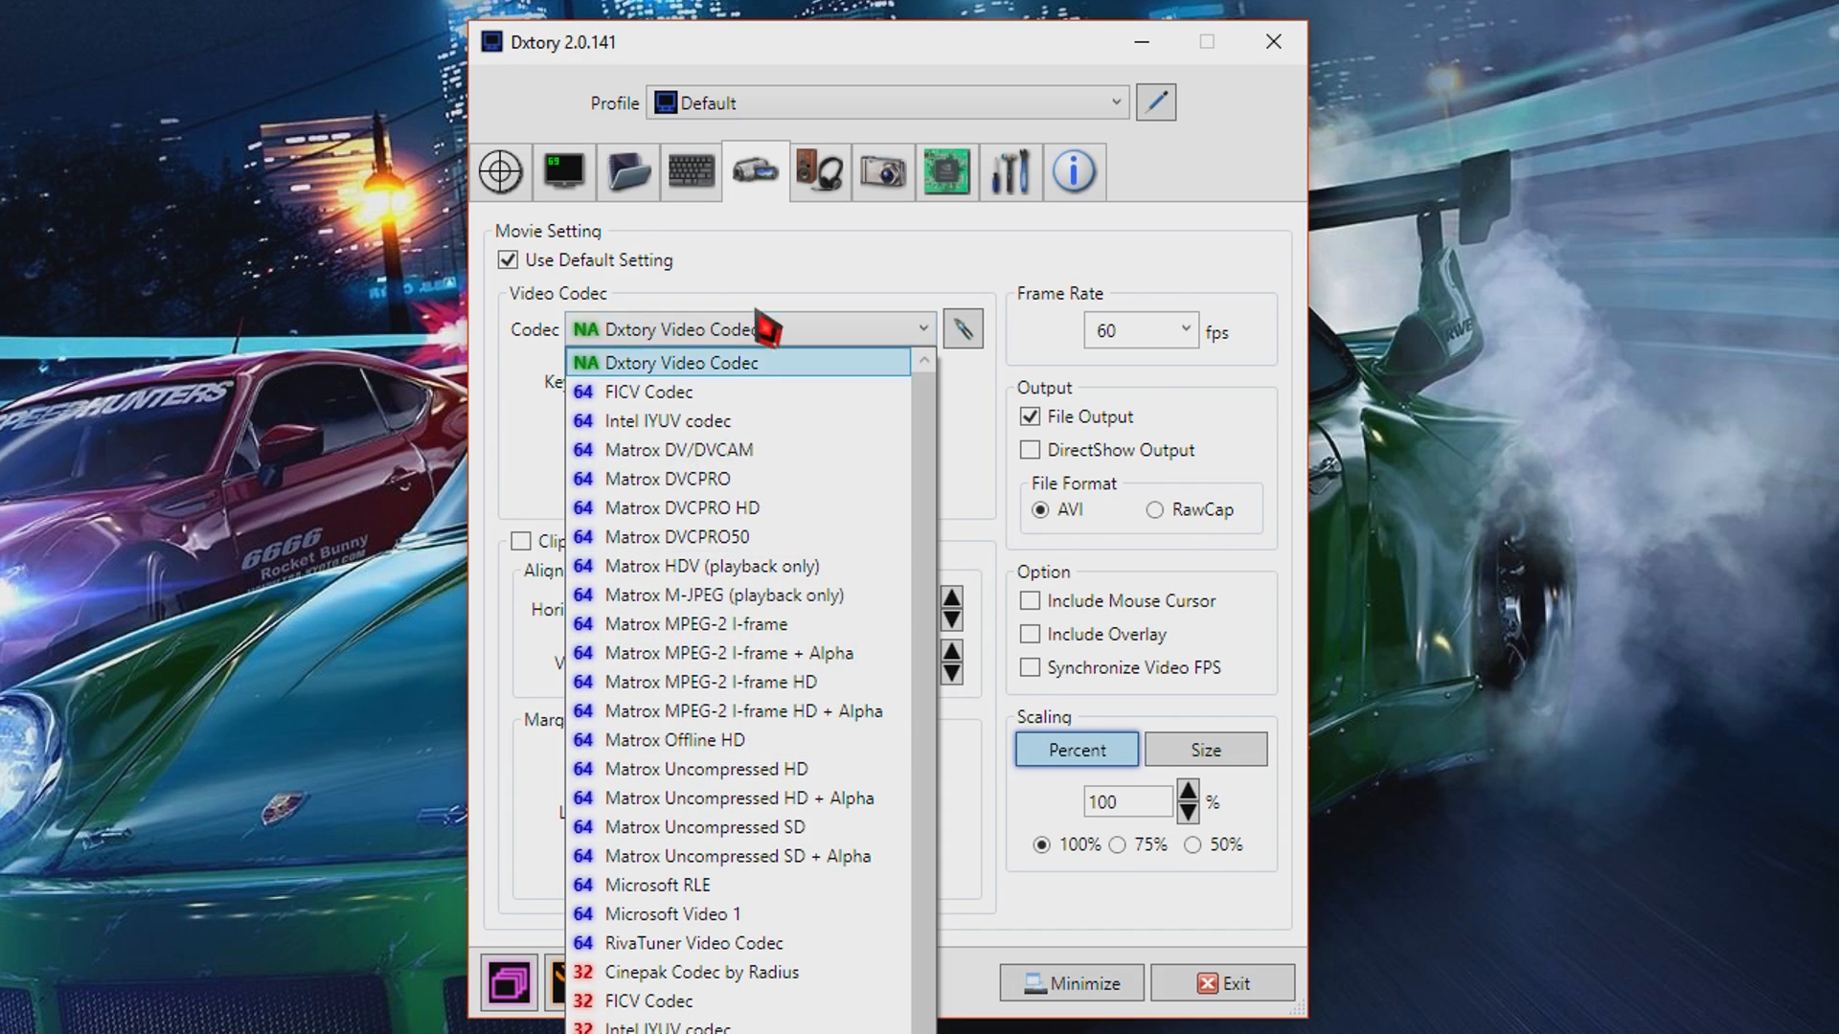
scroll(661, 857, "down", 3)
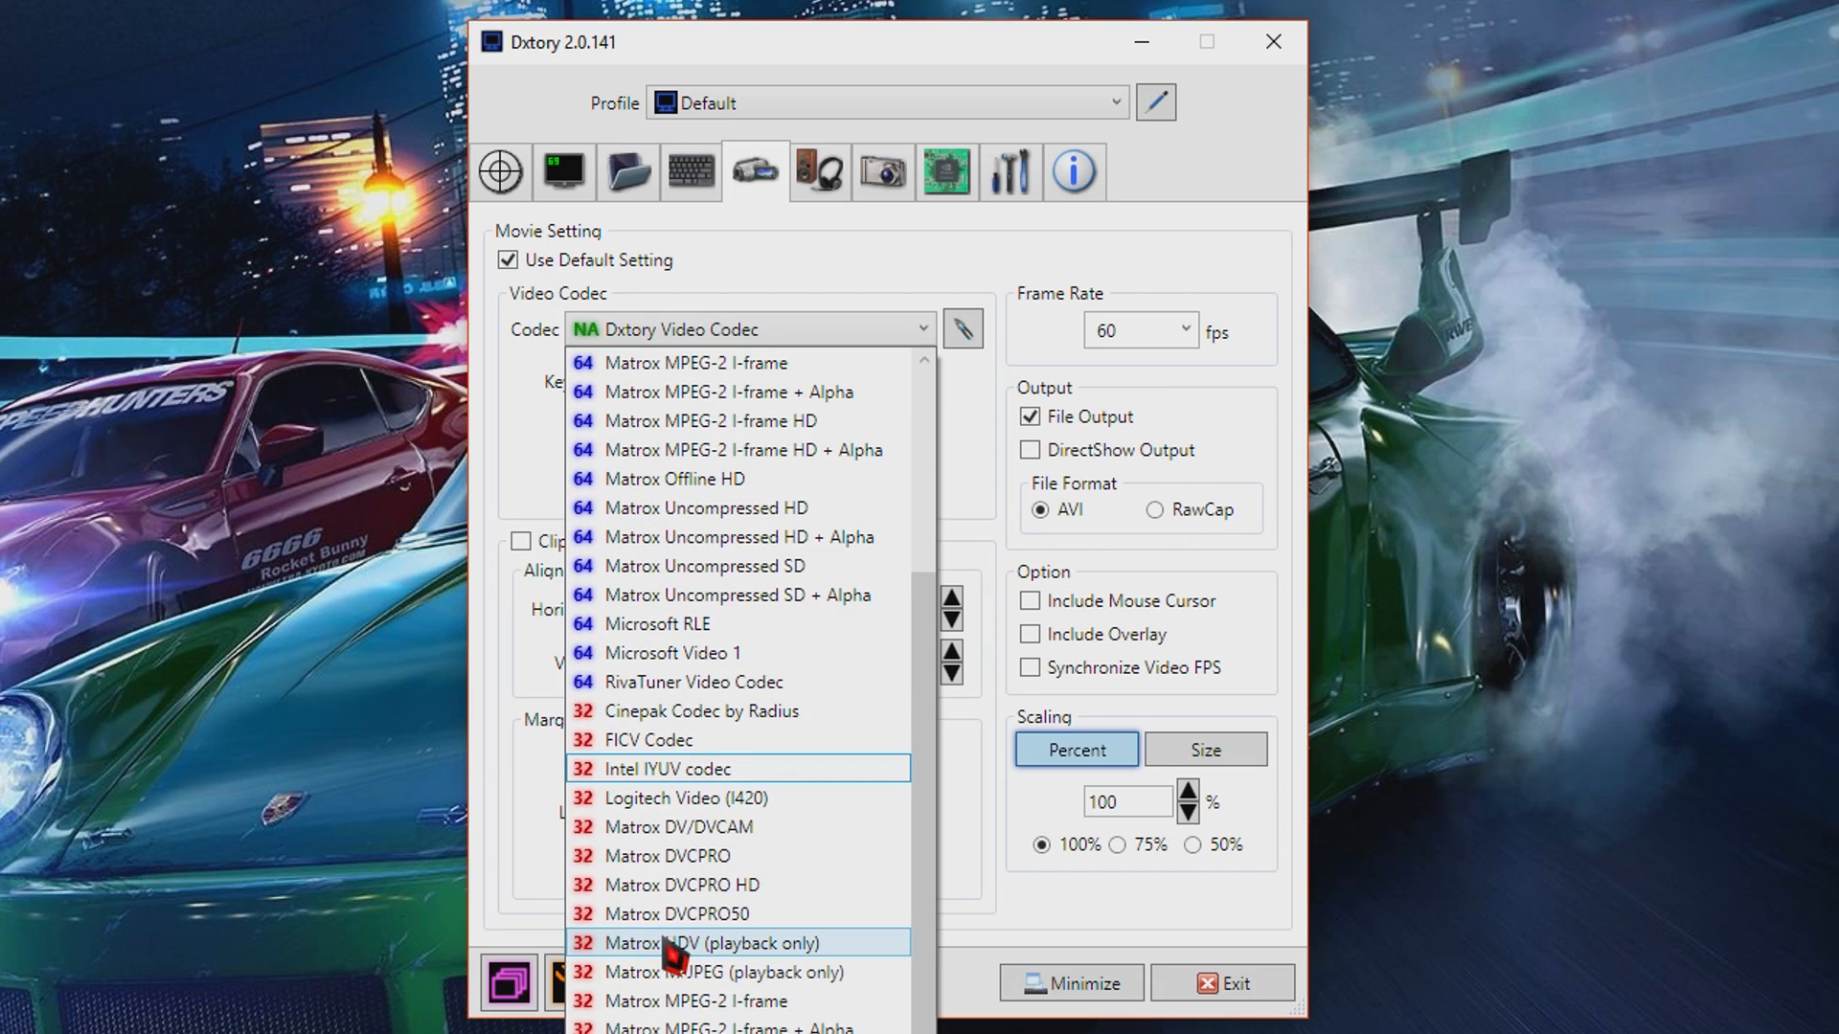
scroll(706, 878, "up", 3)
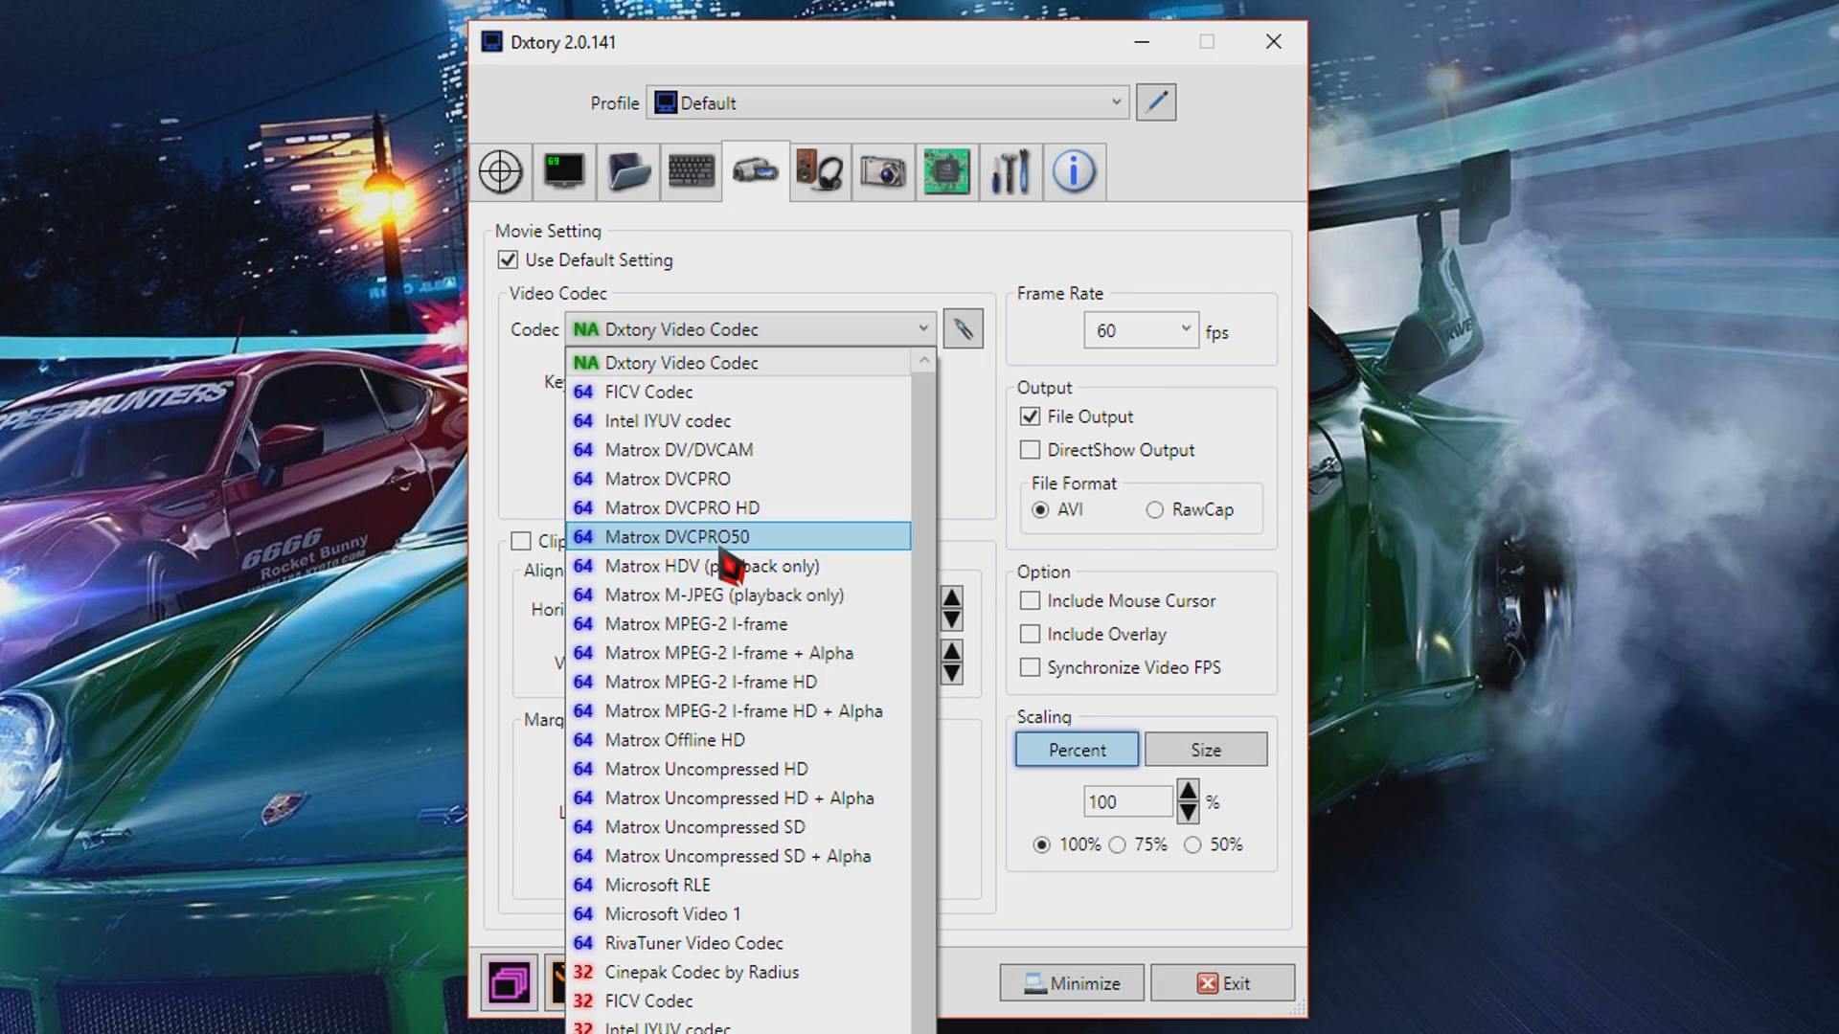
scroll(709, 967, "down", 3)
scroll(737, 1006, "up", 3)
scroll(739, 1015, "down", 3)
scroll(739, 1015, "up", 3)
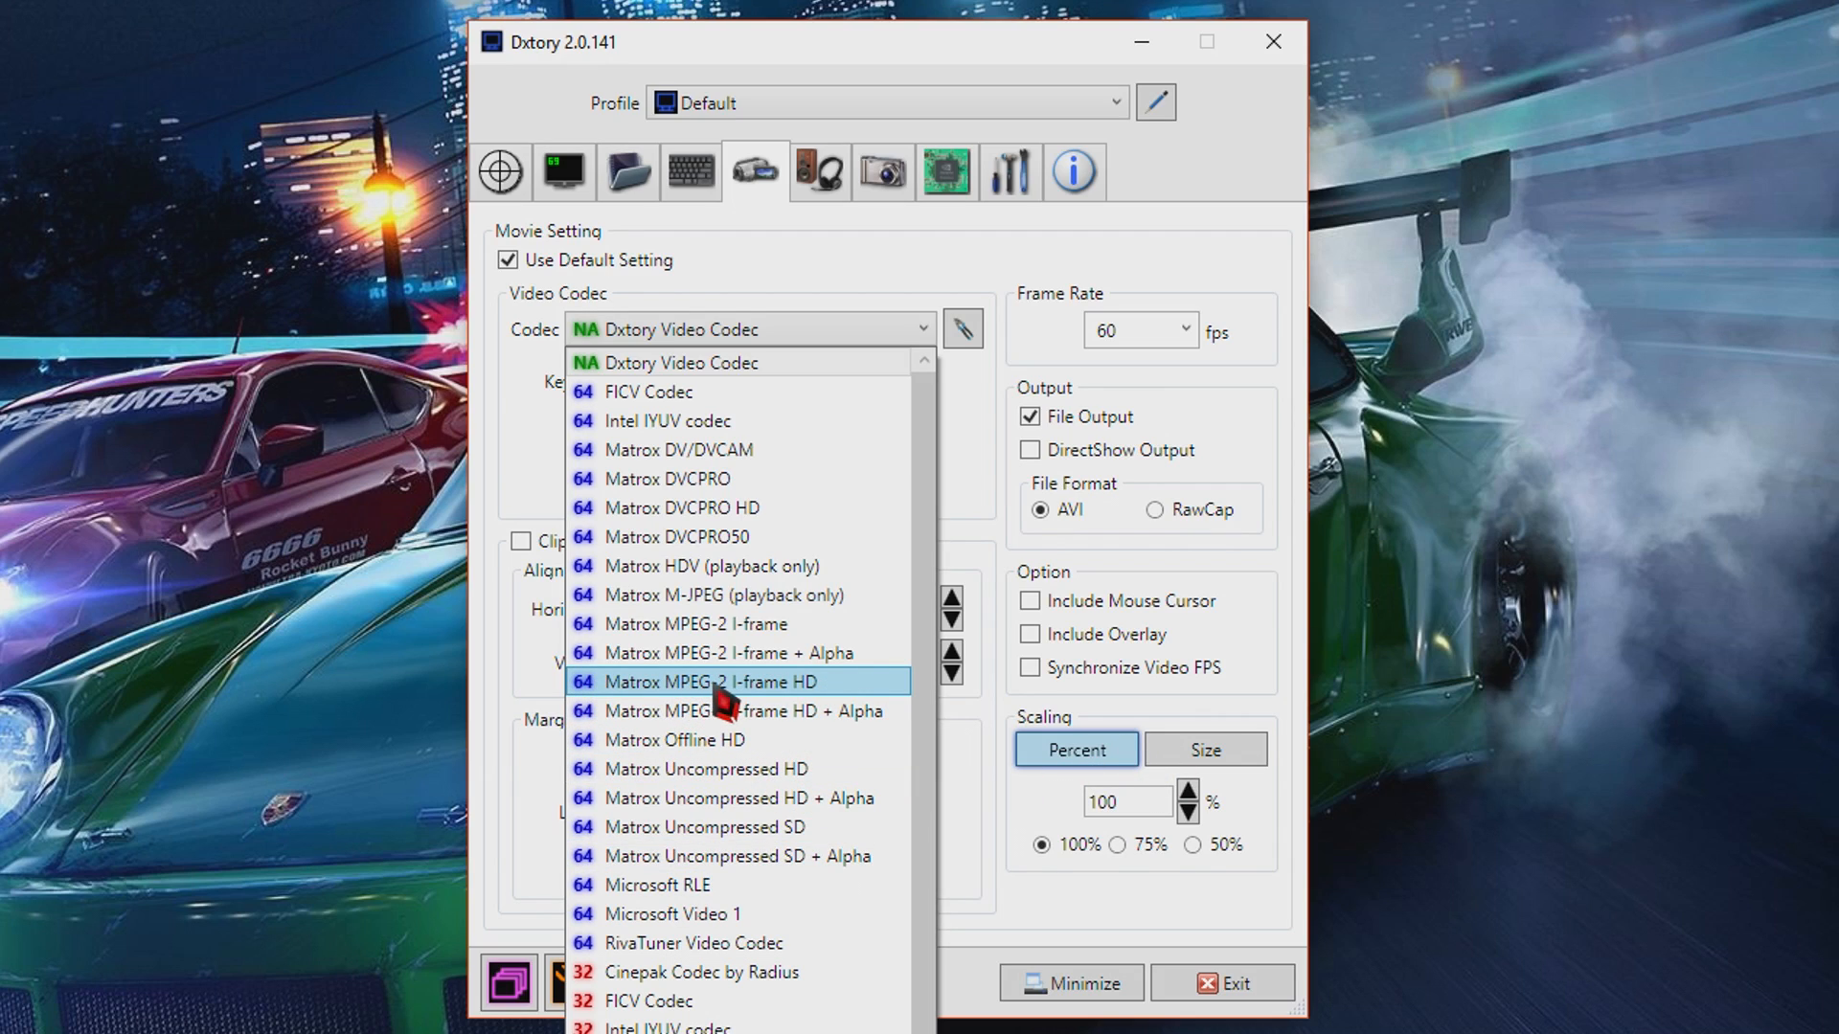
left_click(843, 688)
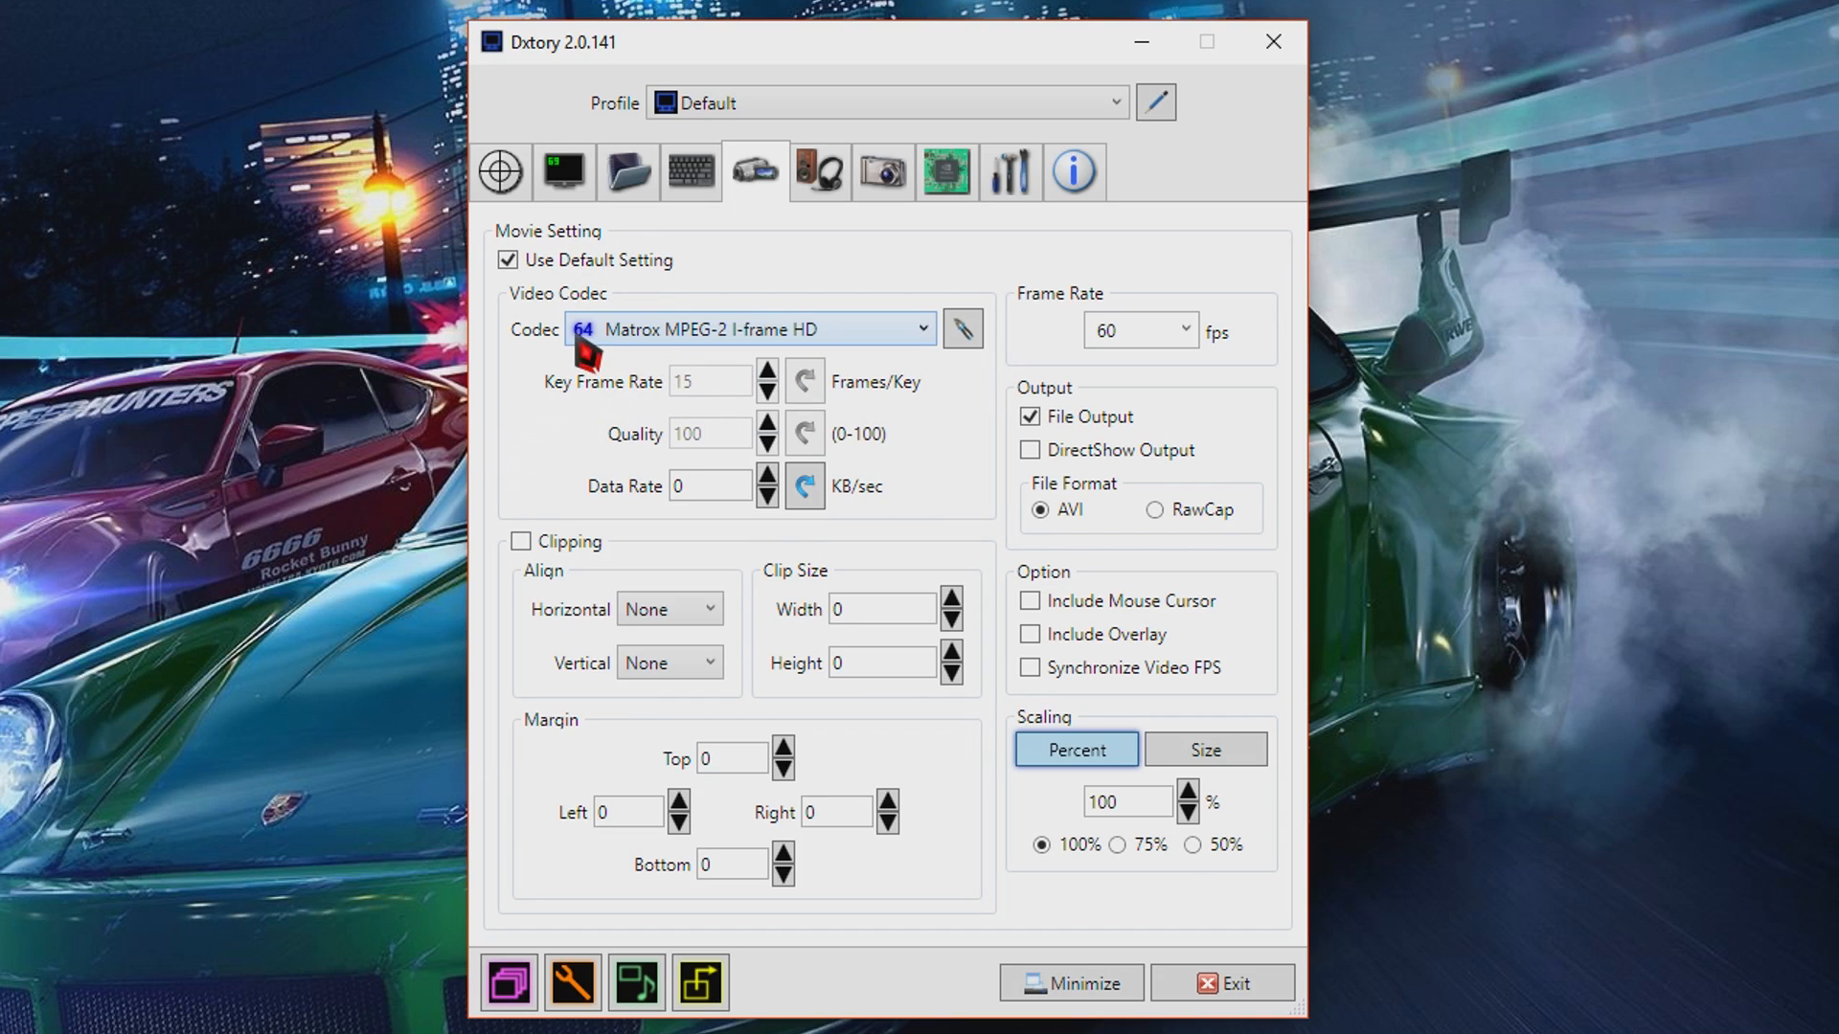
Open the Matrox codec's configuration, lower its data rate to 10 Mb/sec and choose a frame rate of 60.
left_click(965, 327)
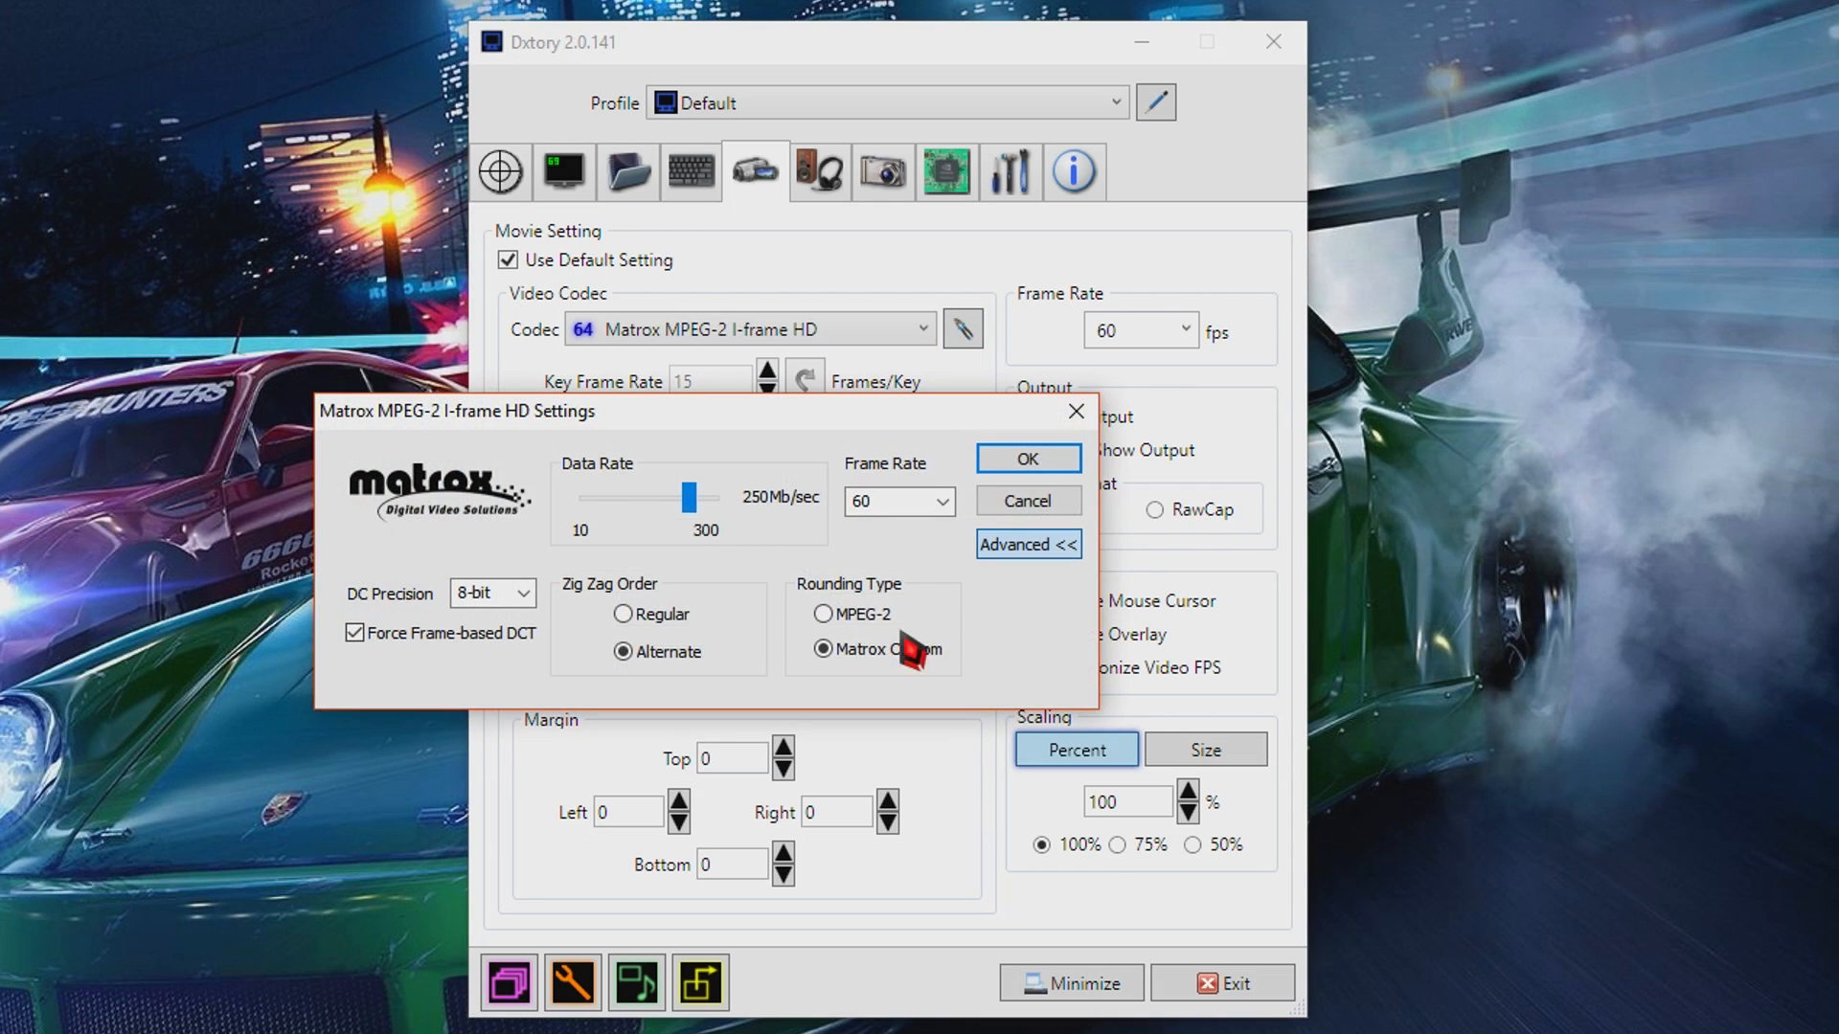
left_click_drag(493, 429, 591, 372)
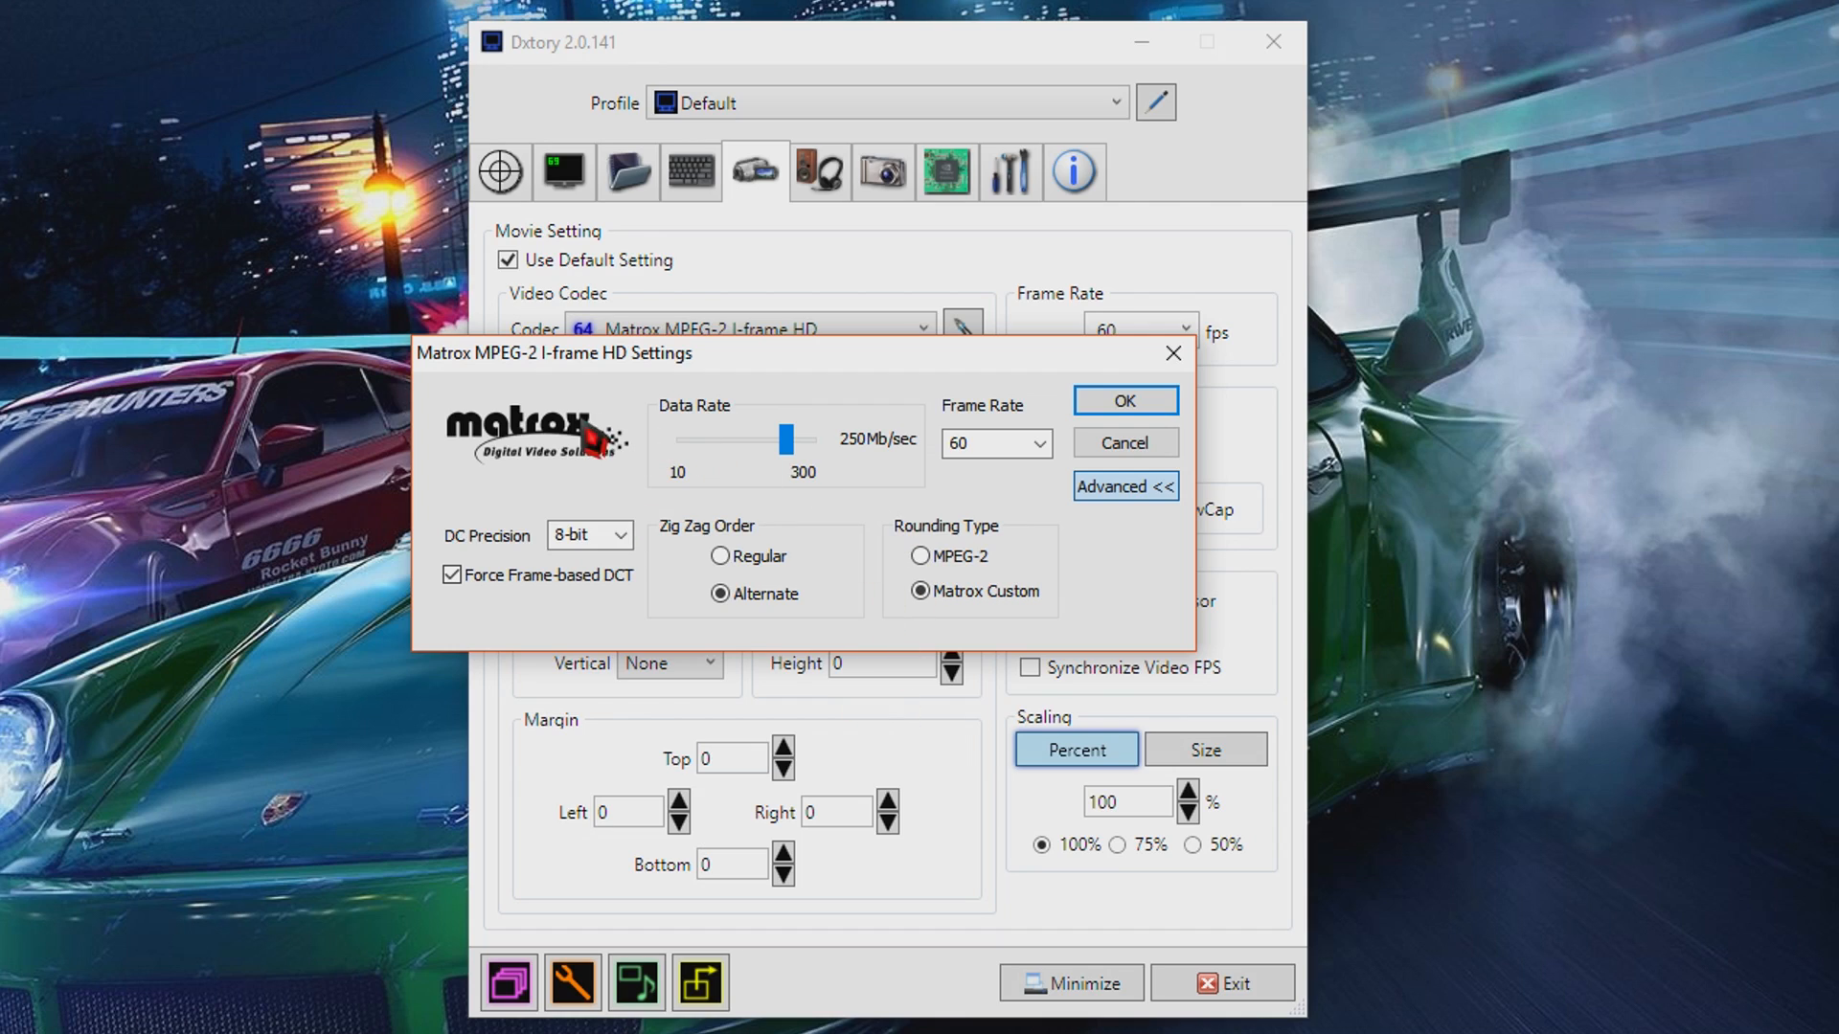
left_click_drag(786, 439, 479, 431)
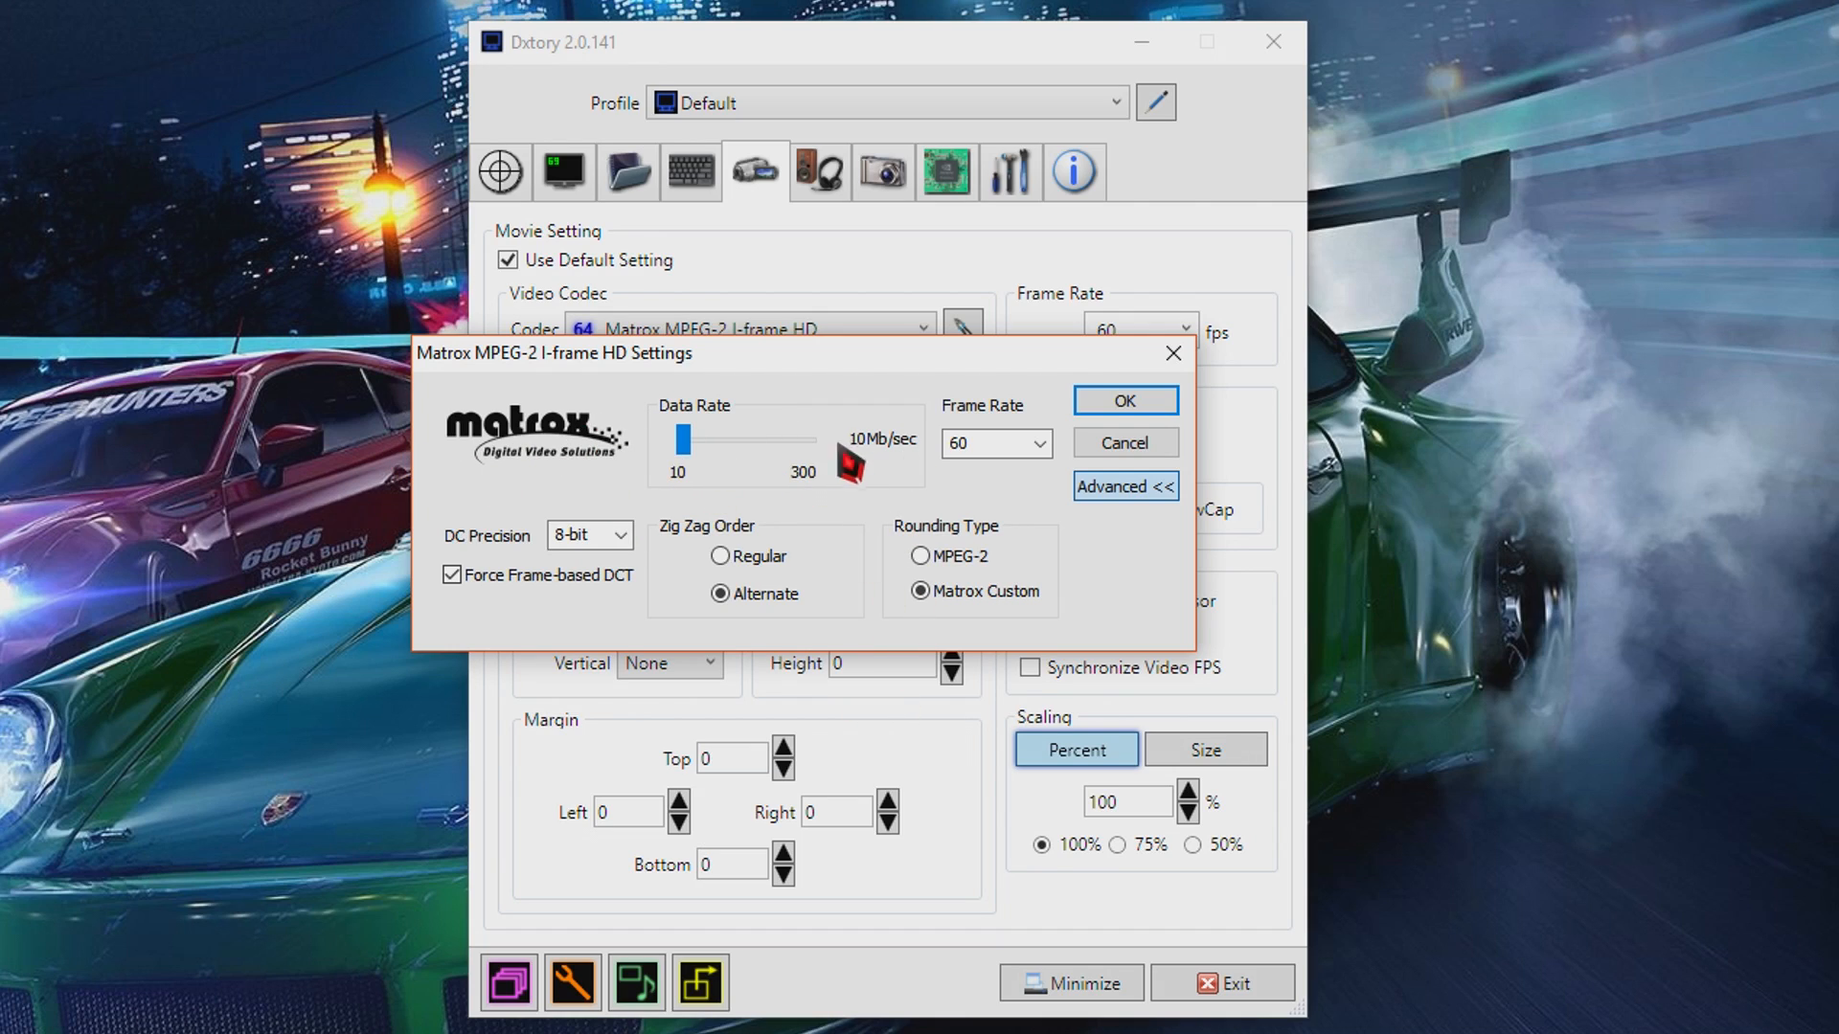
left_click(1047, 445)
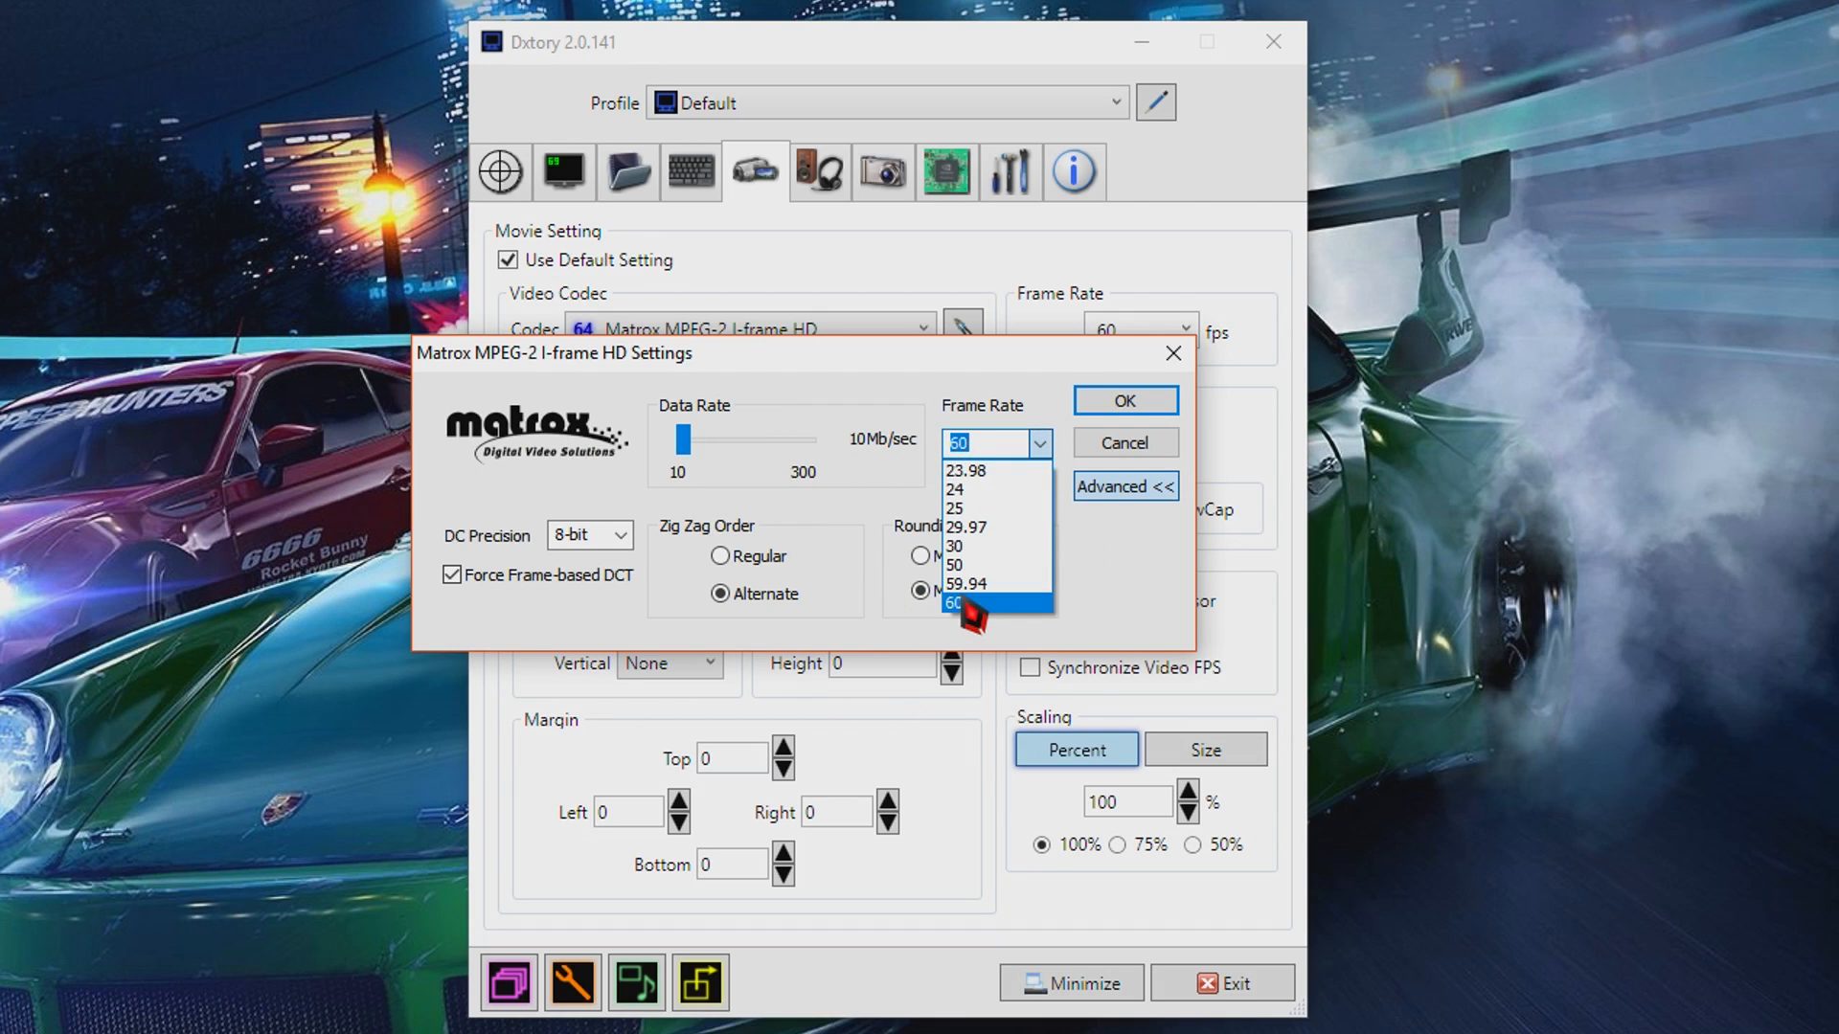
left_click(961, 594)
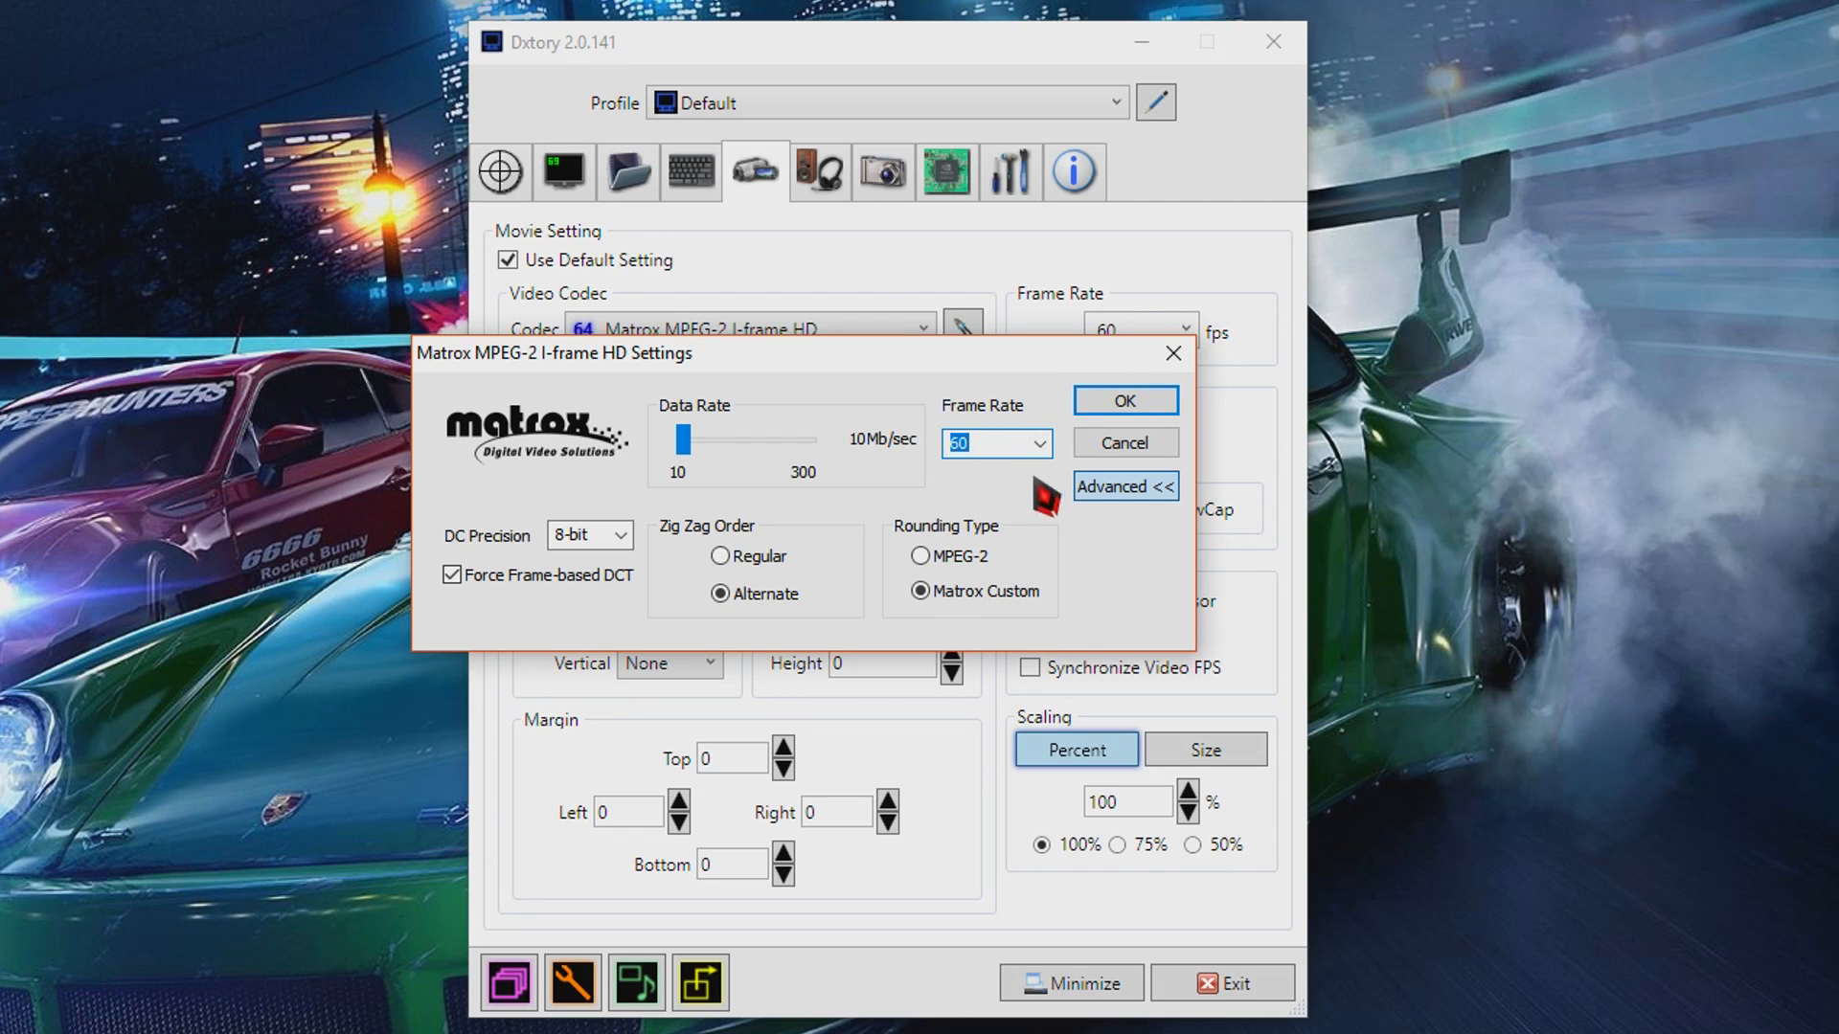
left_click(1039, 443)
left_click(1039, 443)
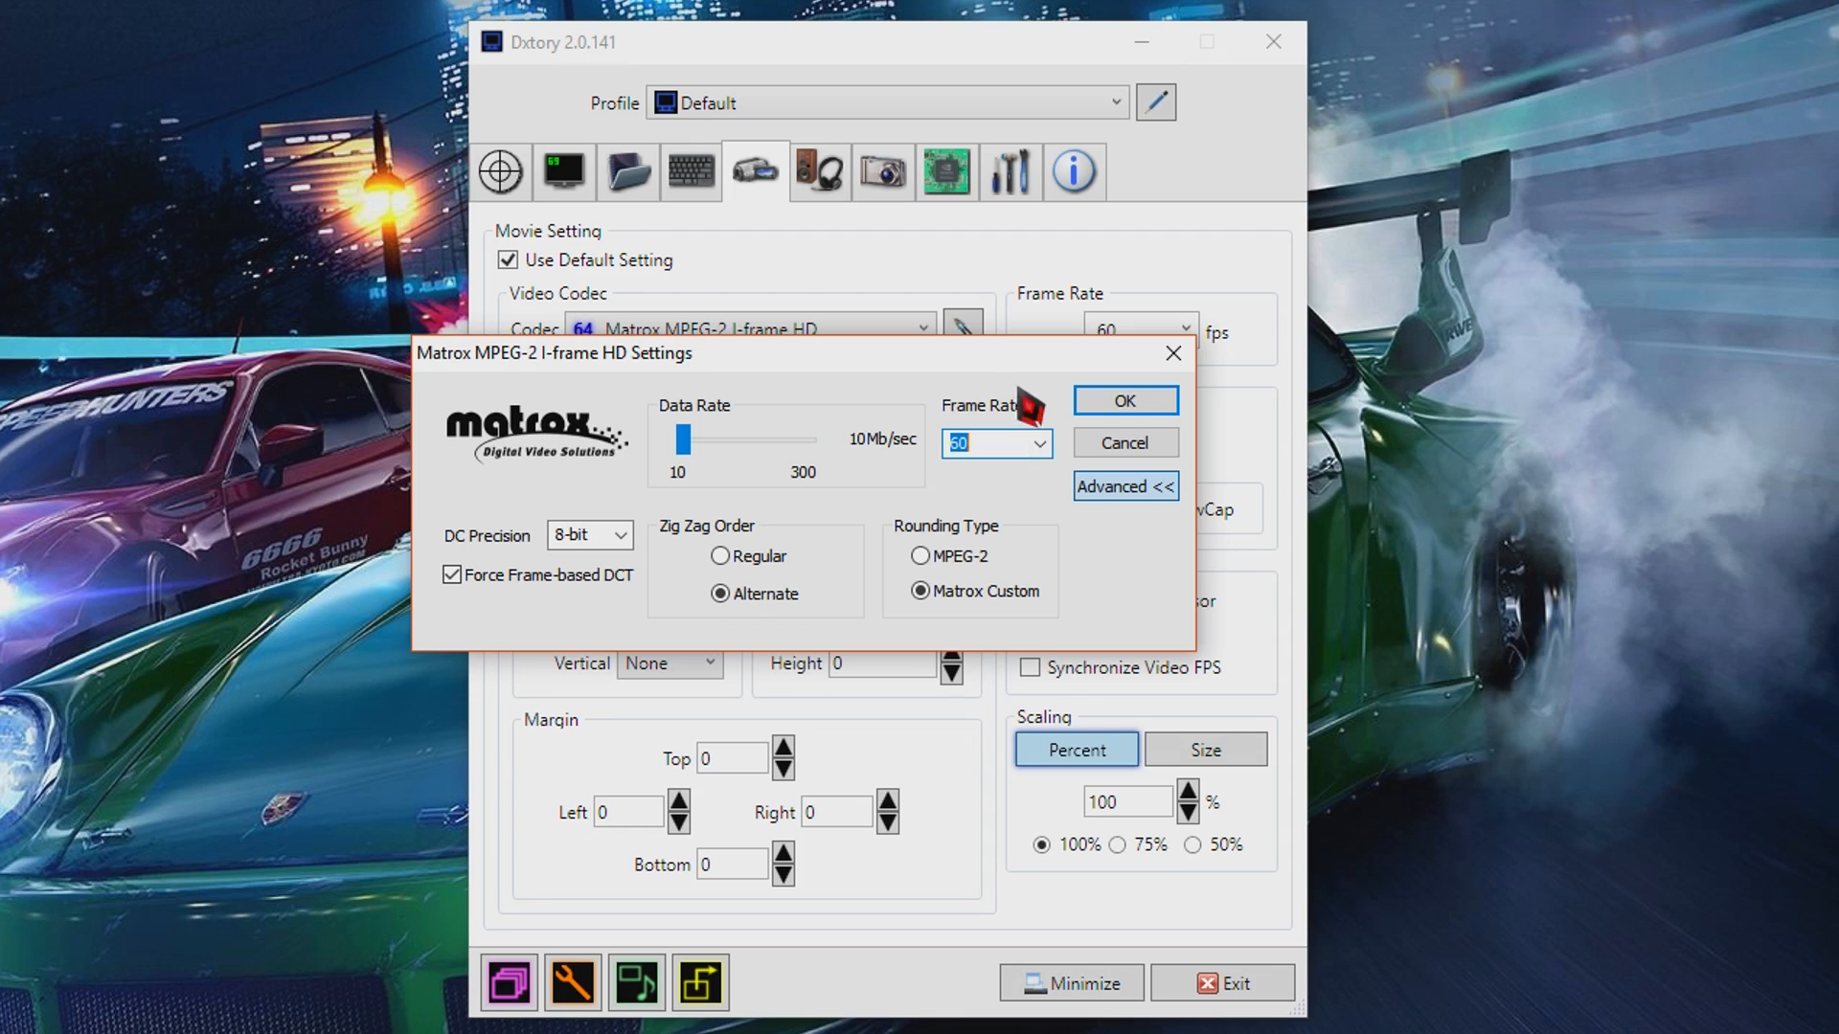
Set the Matrox codec's data rate to 250 Mb/sec.
left_click_drag(683, 442, 786, 451)
key("Left")
key("Left")
key("Left")
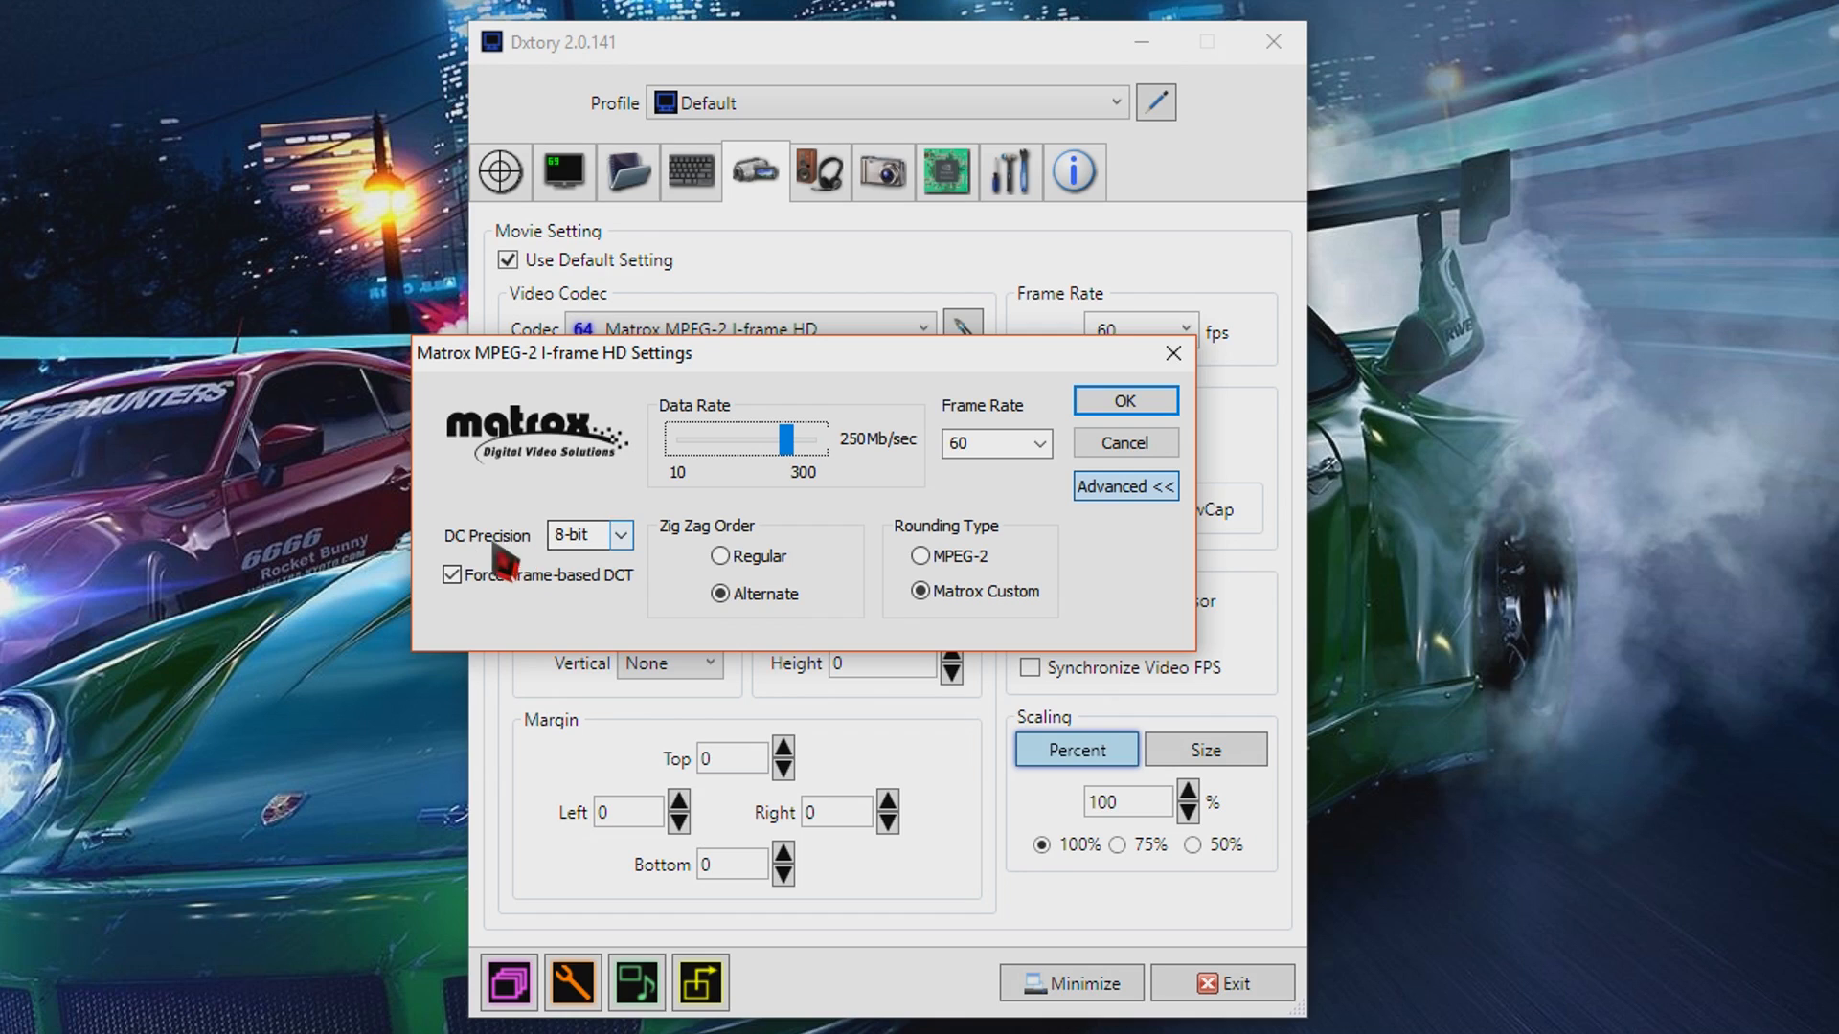
Choose 8-bit DC precision for the Matrox codec, look over its advanced options and accept the codec configuration.
left_click(592, 535)
left_click(579, 553)
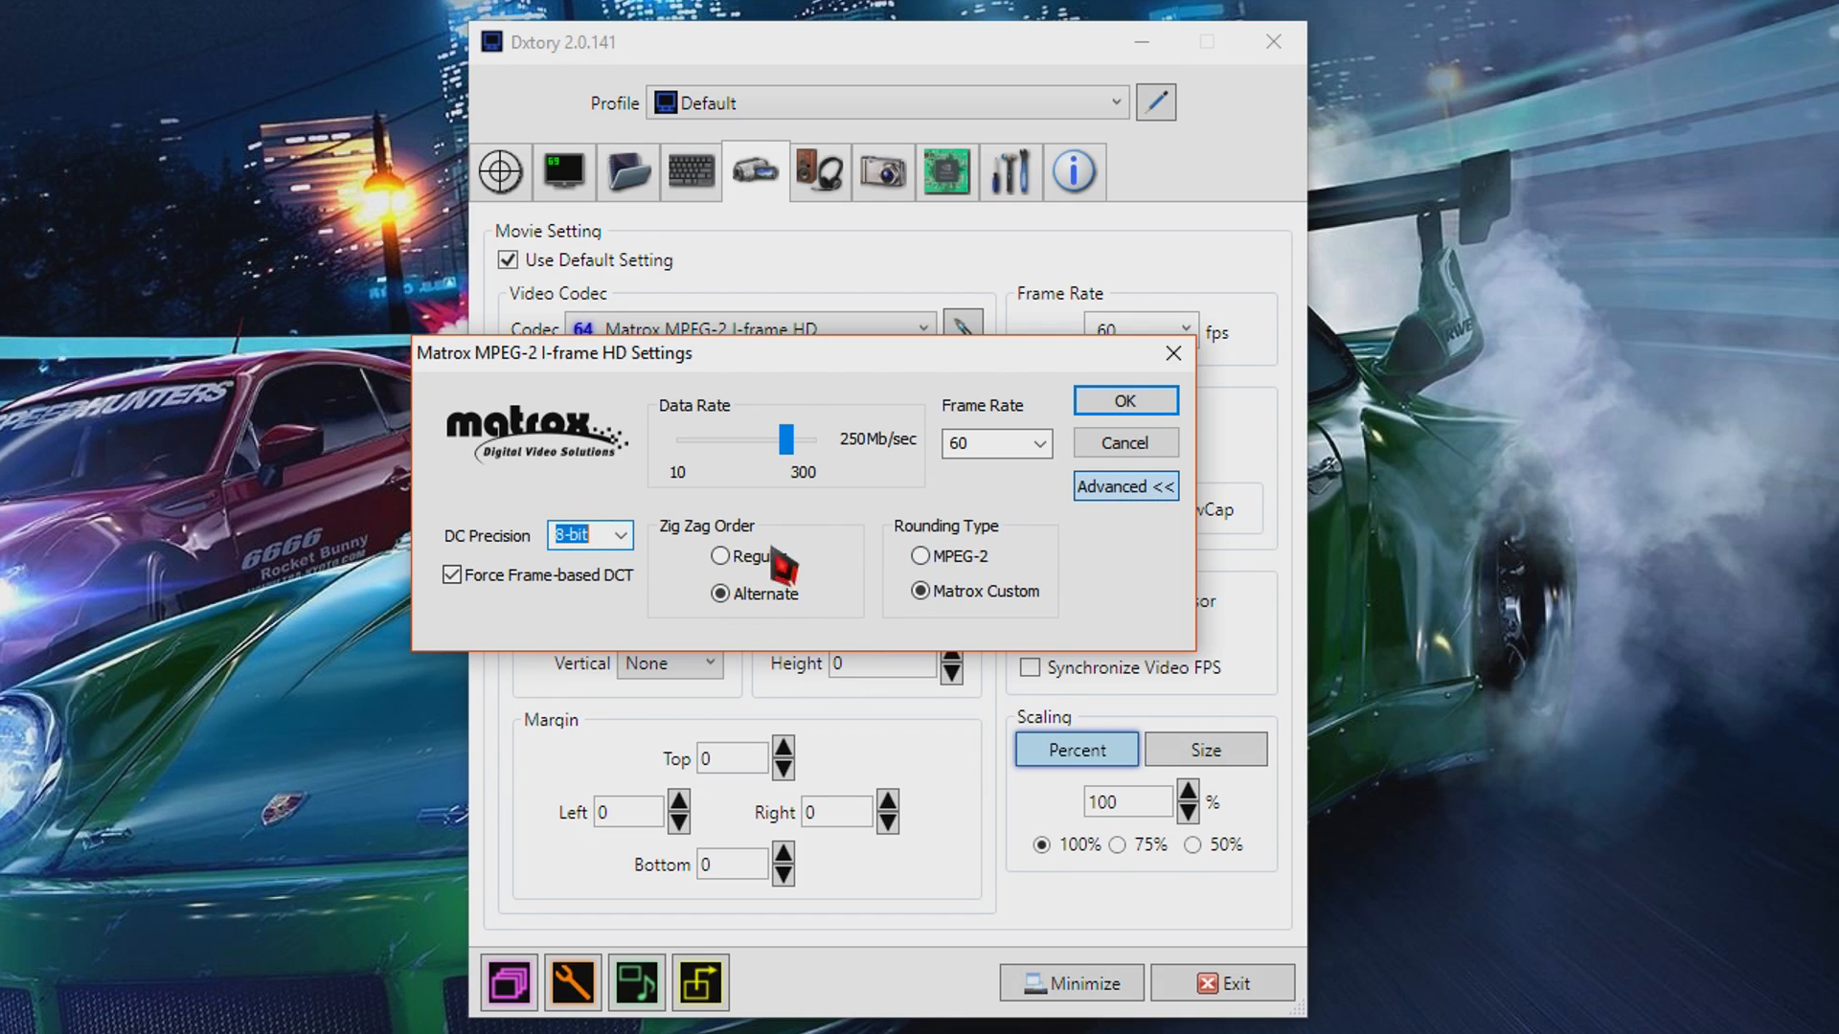
left_click(1147, 488)
left_click(1140, 487)
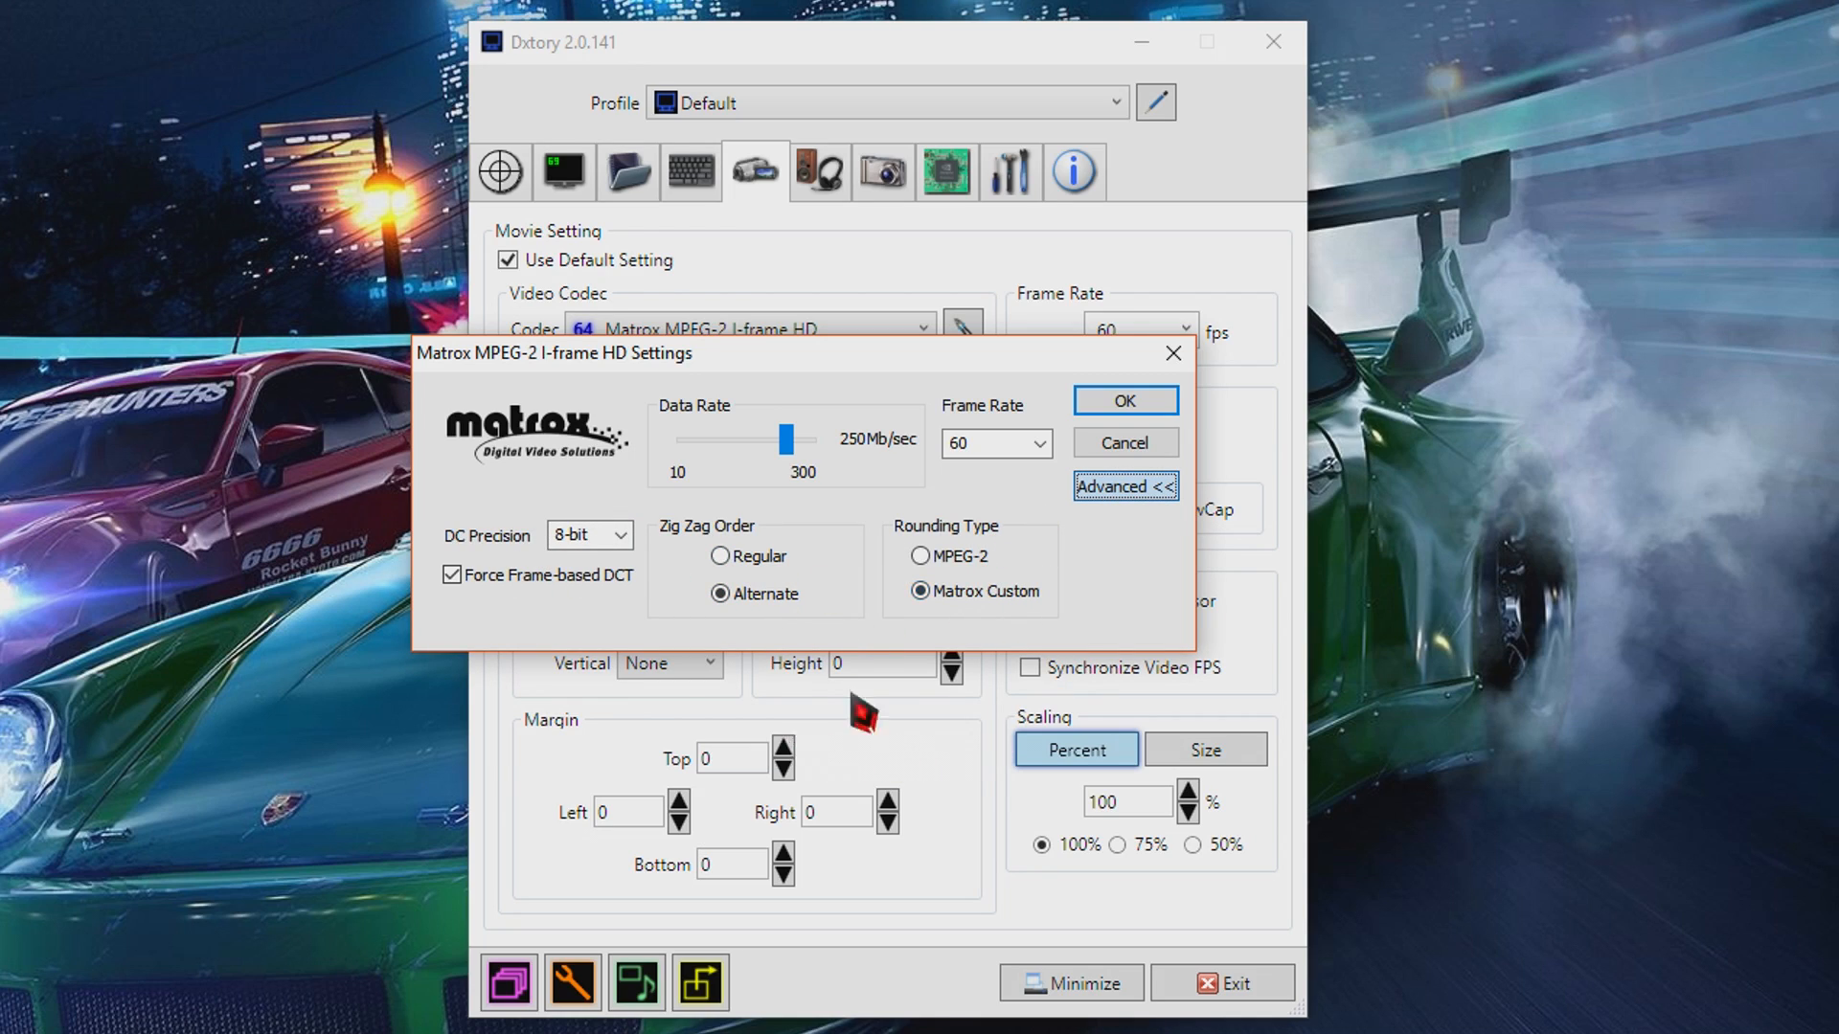
left_click(1149, 408)
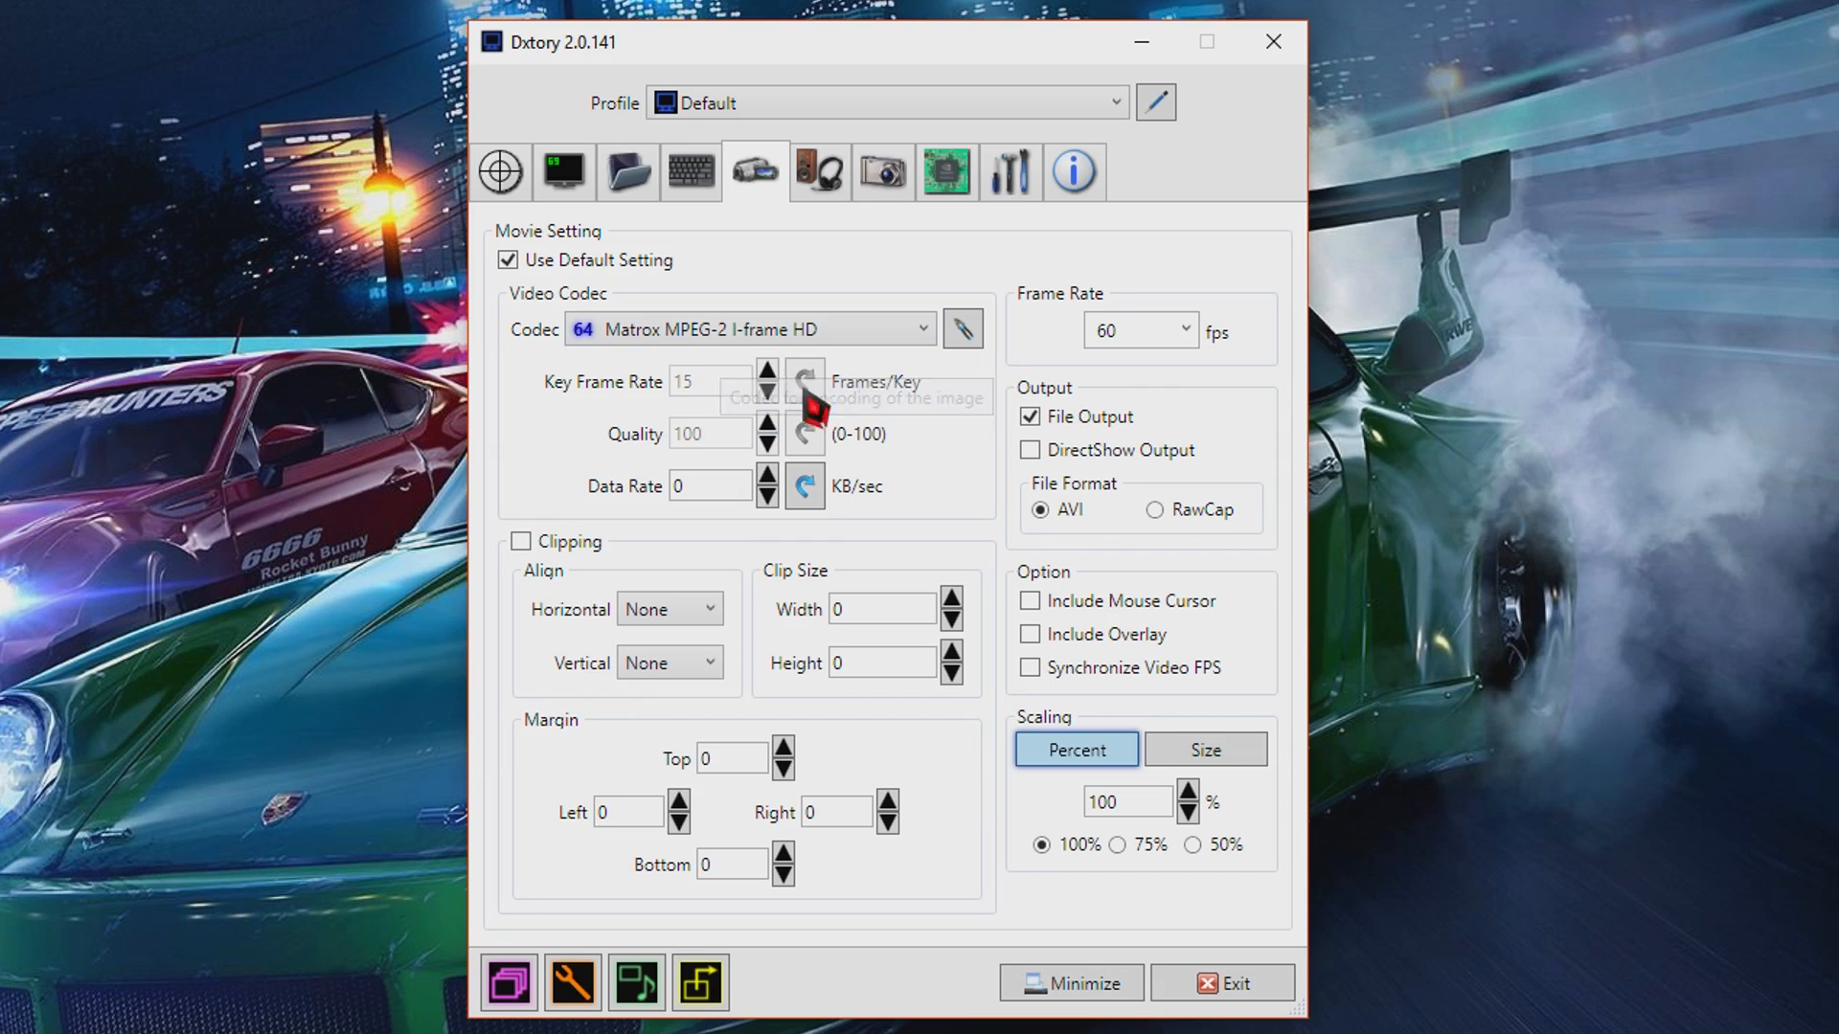
Try a 30 fps recording frame rate, compare it with the codec's own frame rate, and return to 60 fps.
left_click(1188, 333)
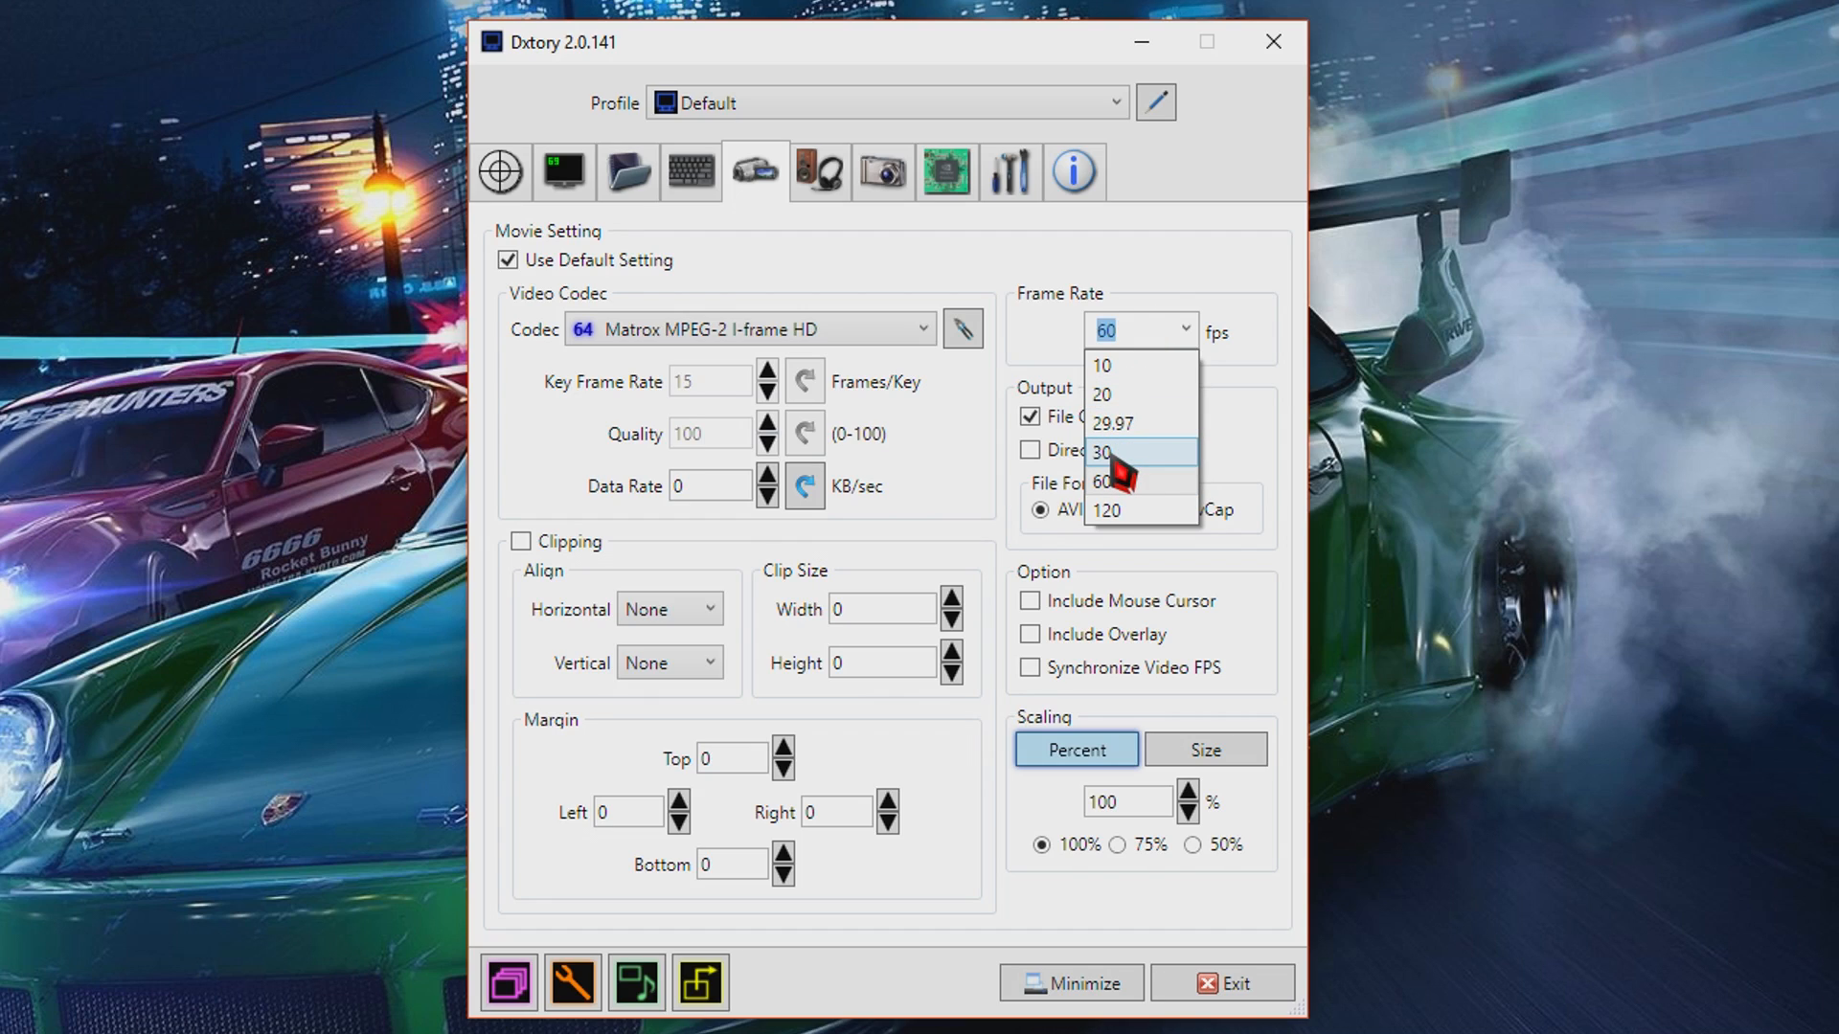
left_click(1118, 487)
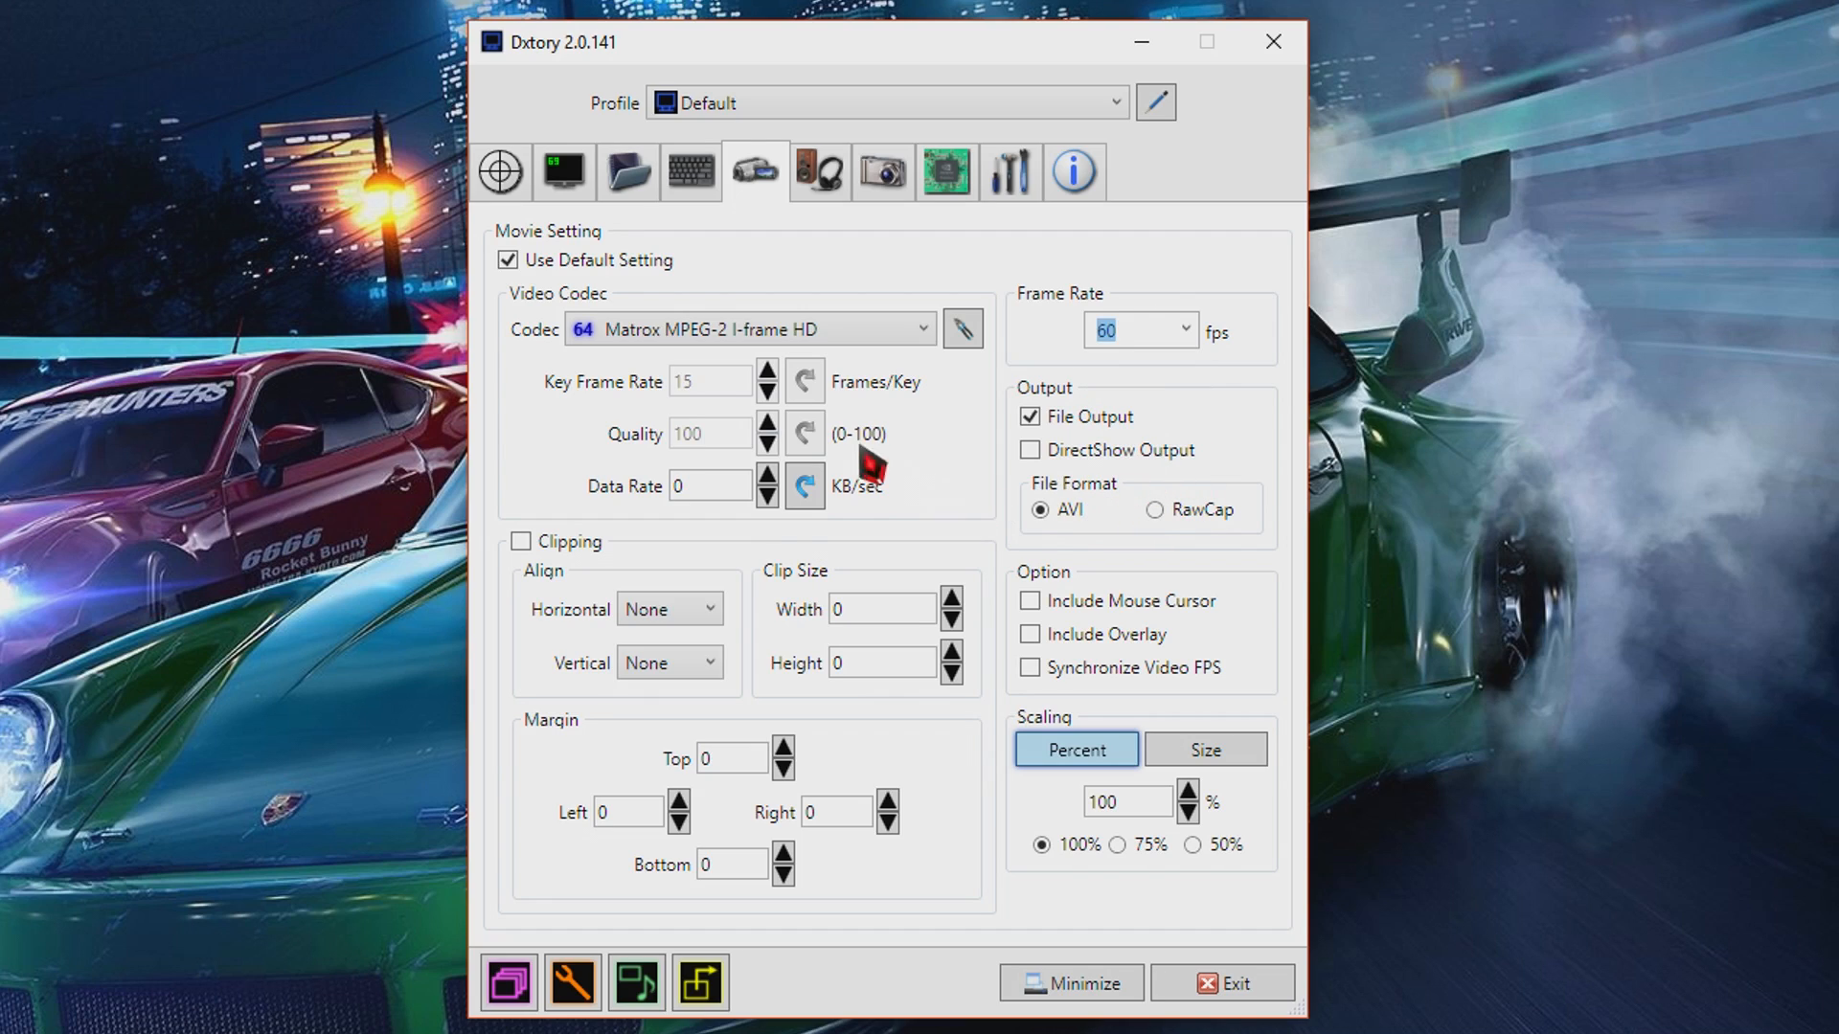
left_click(1188, 333)
left_click(1135, 454)
left_click(963, 329)
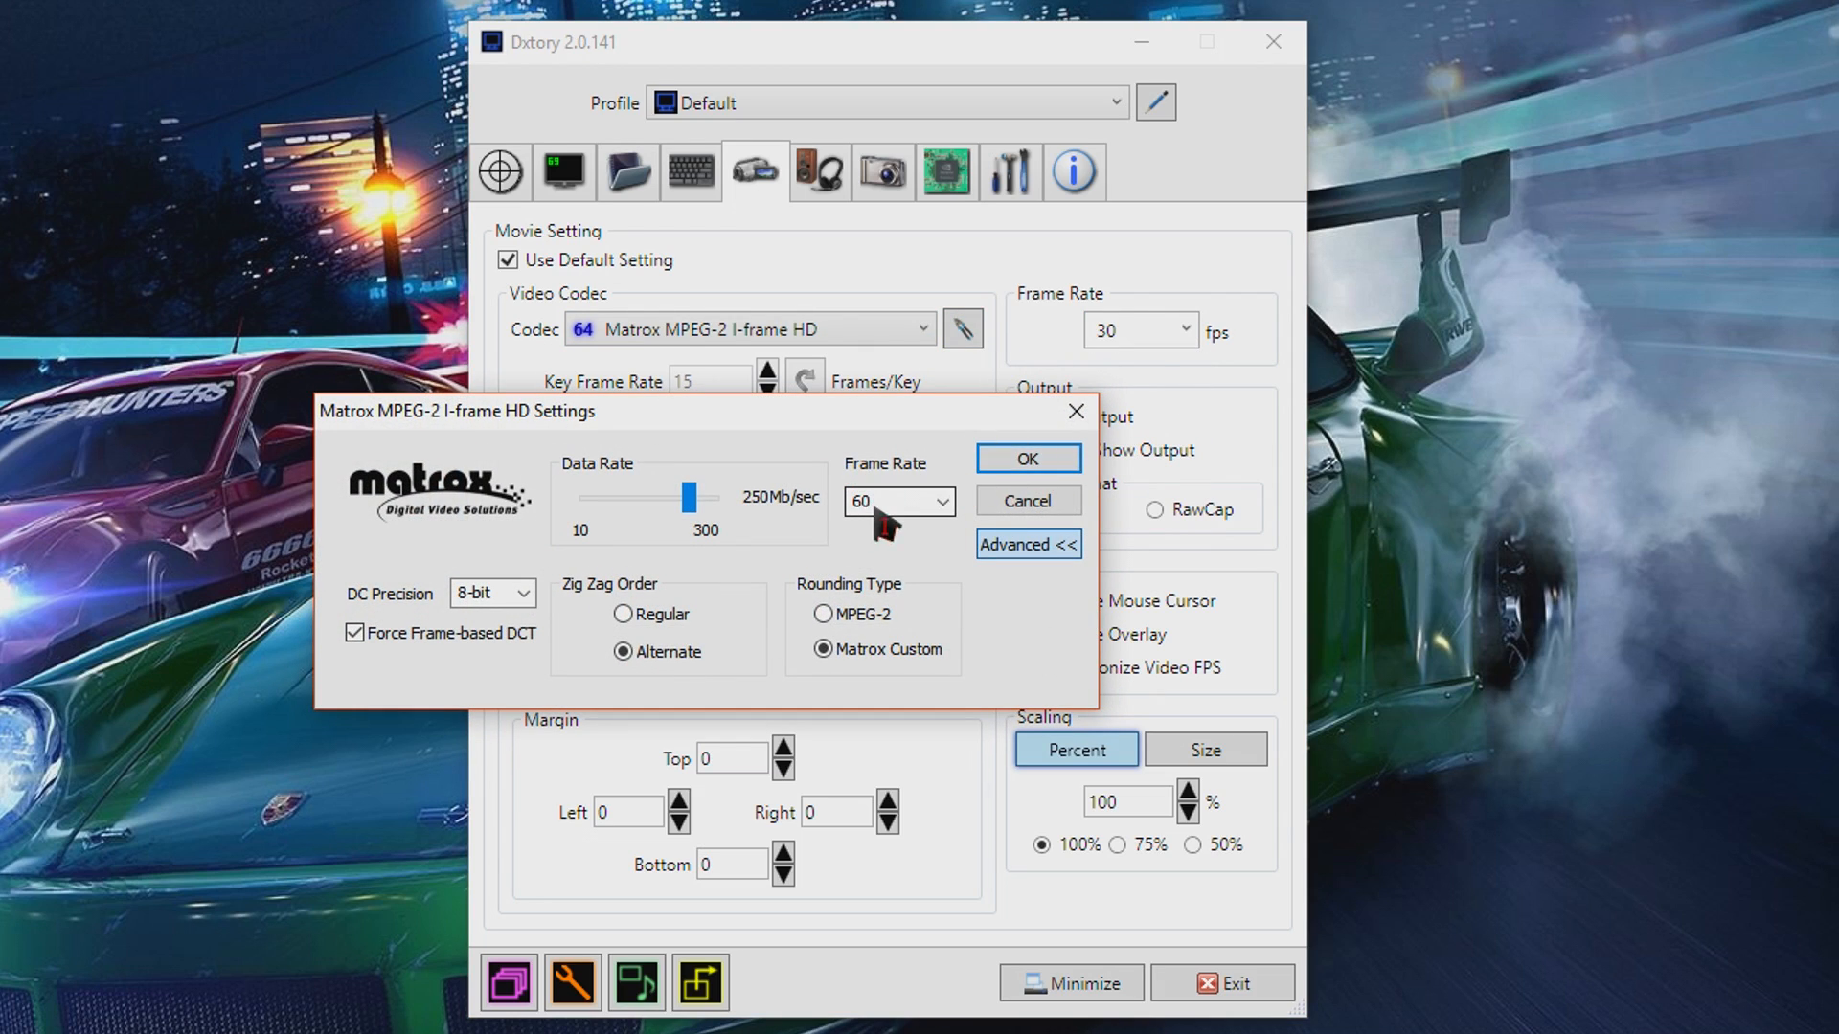
left_click(1026, 460)
left_click(1188, 330)
left_click(1126, 487)
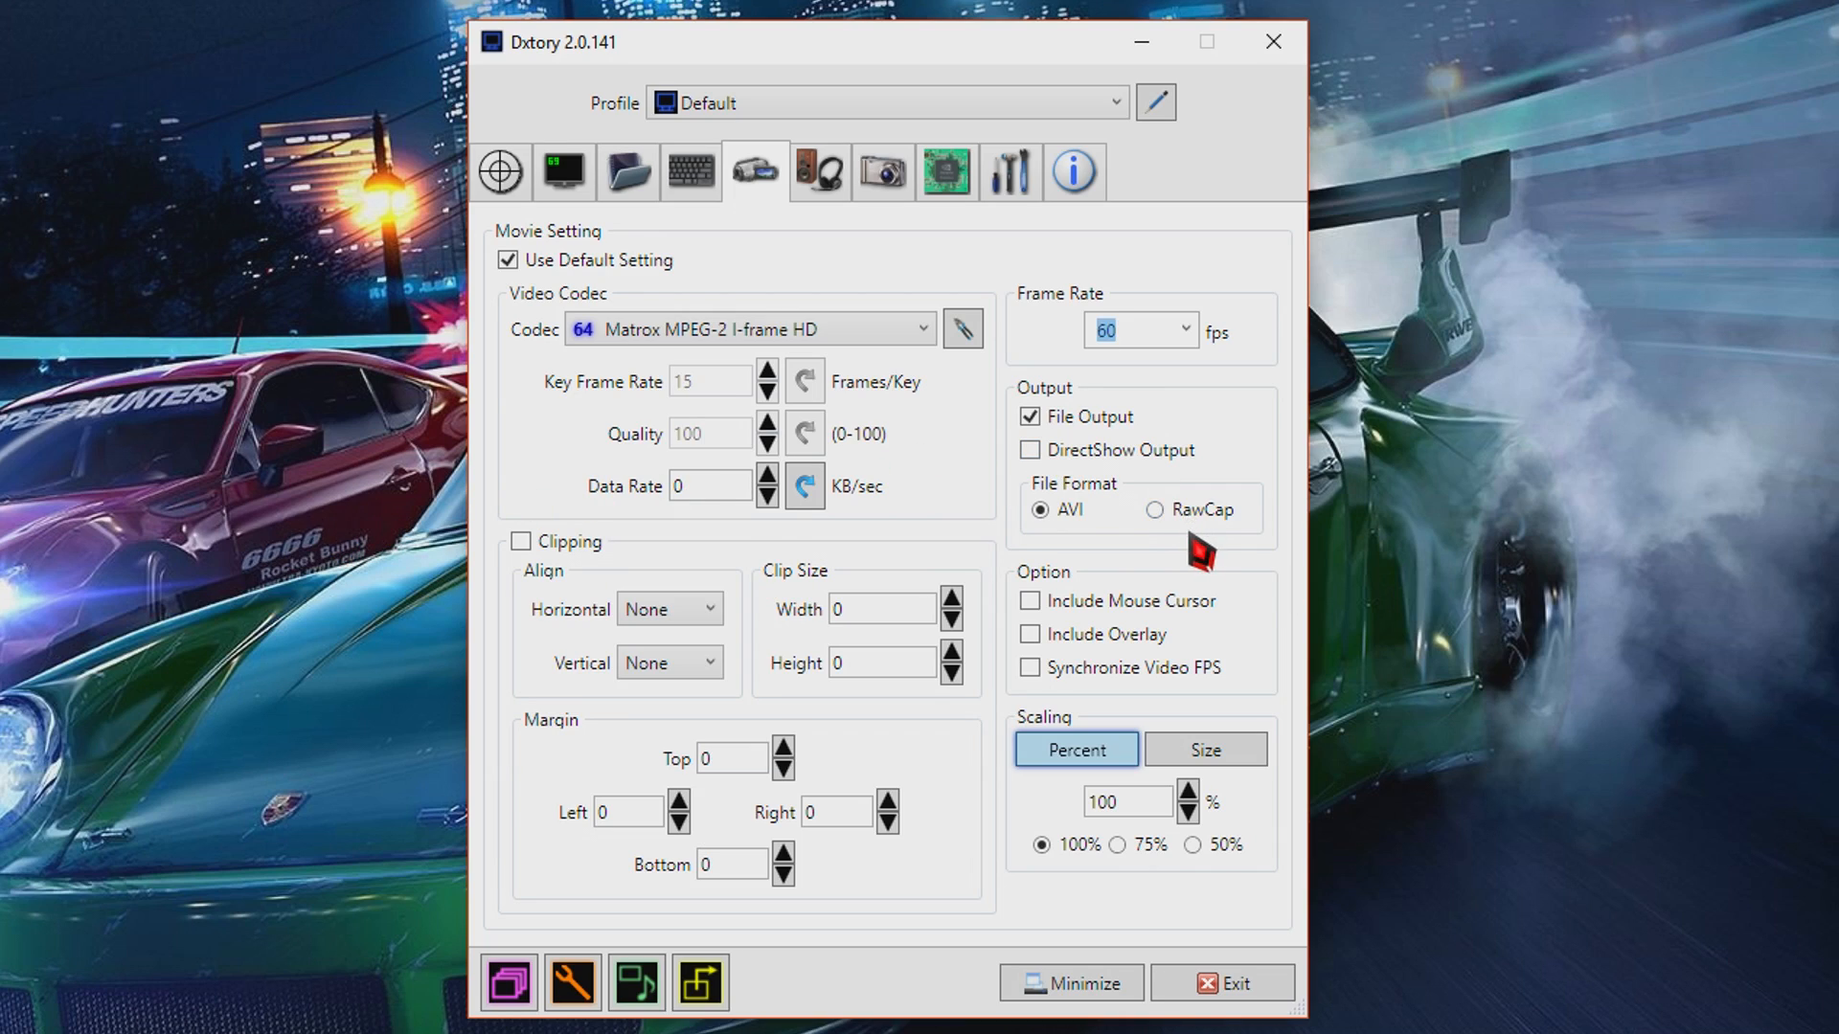
Try the RawCap file format for the movie output and switch it back to AVI.
left_click(1154, 511)
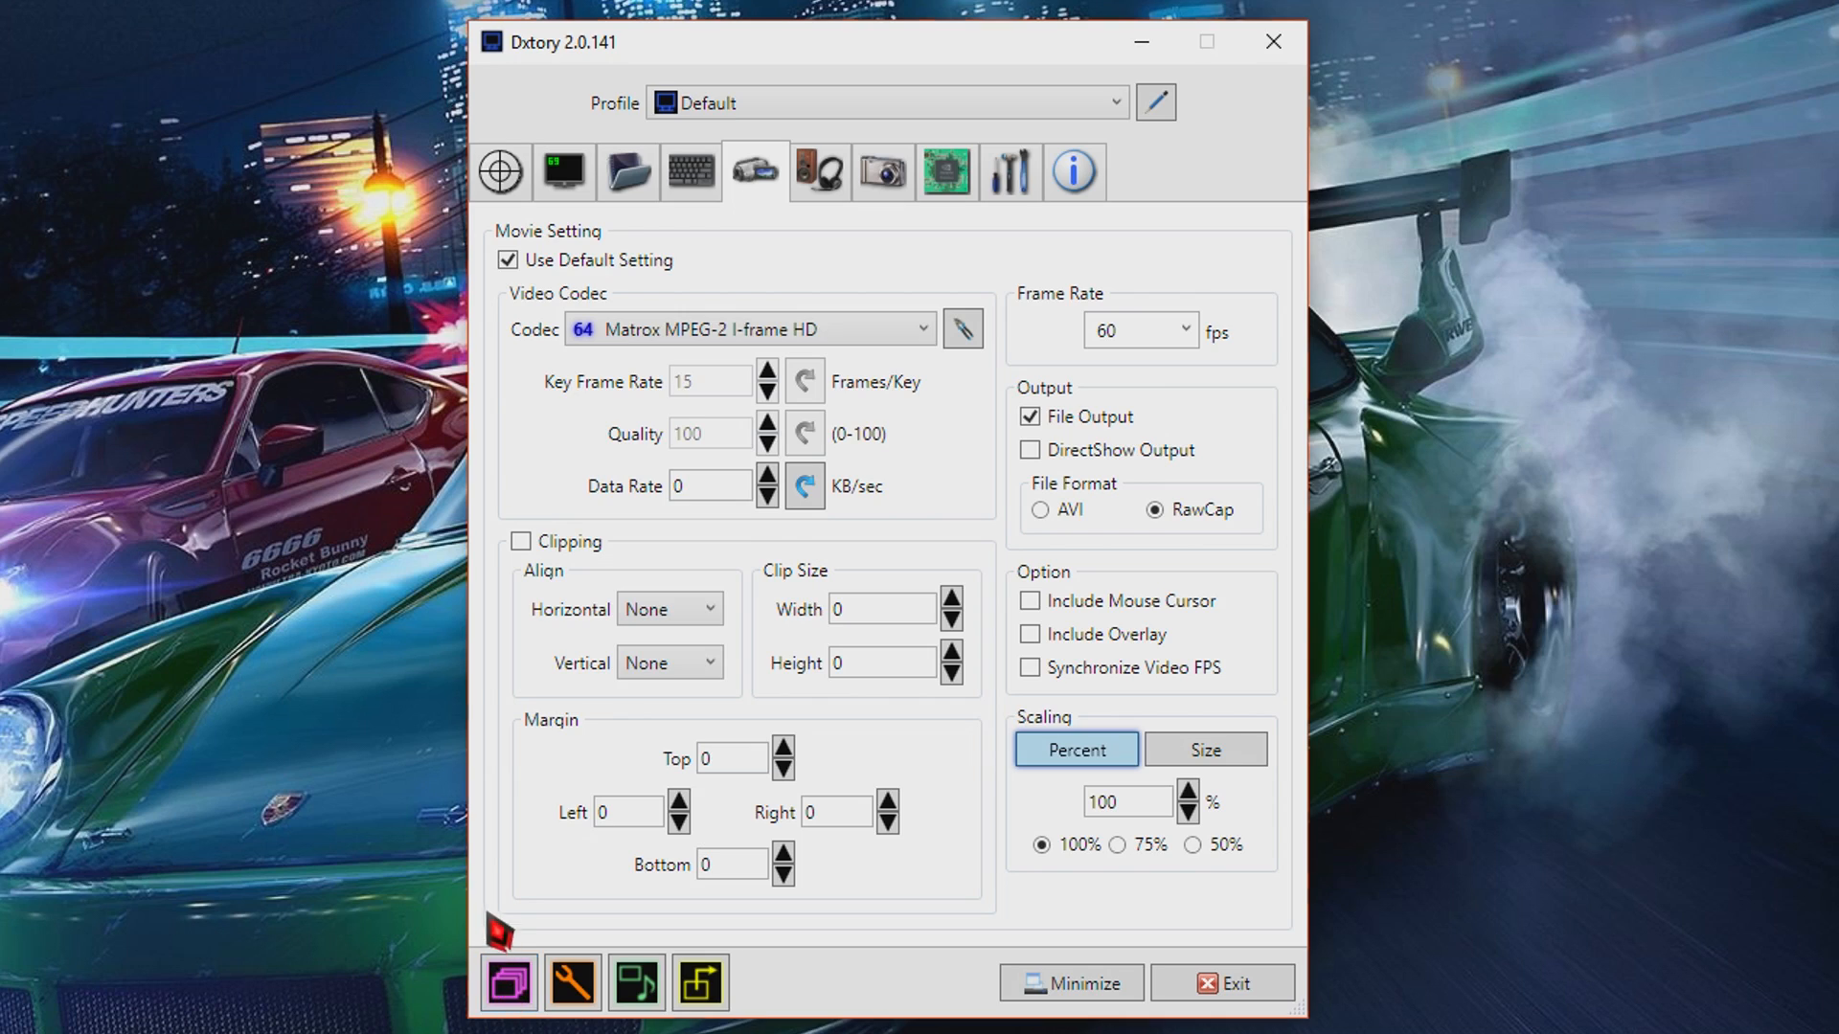
left_click(509, 978)
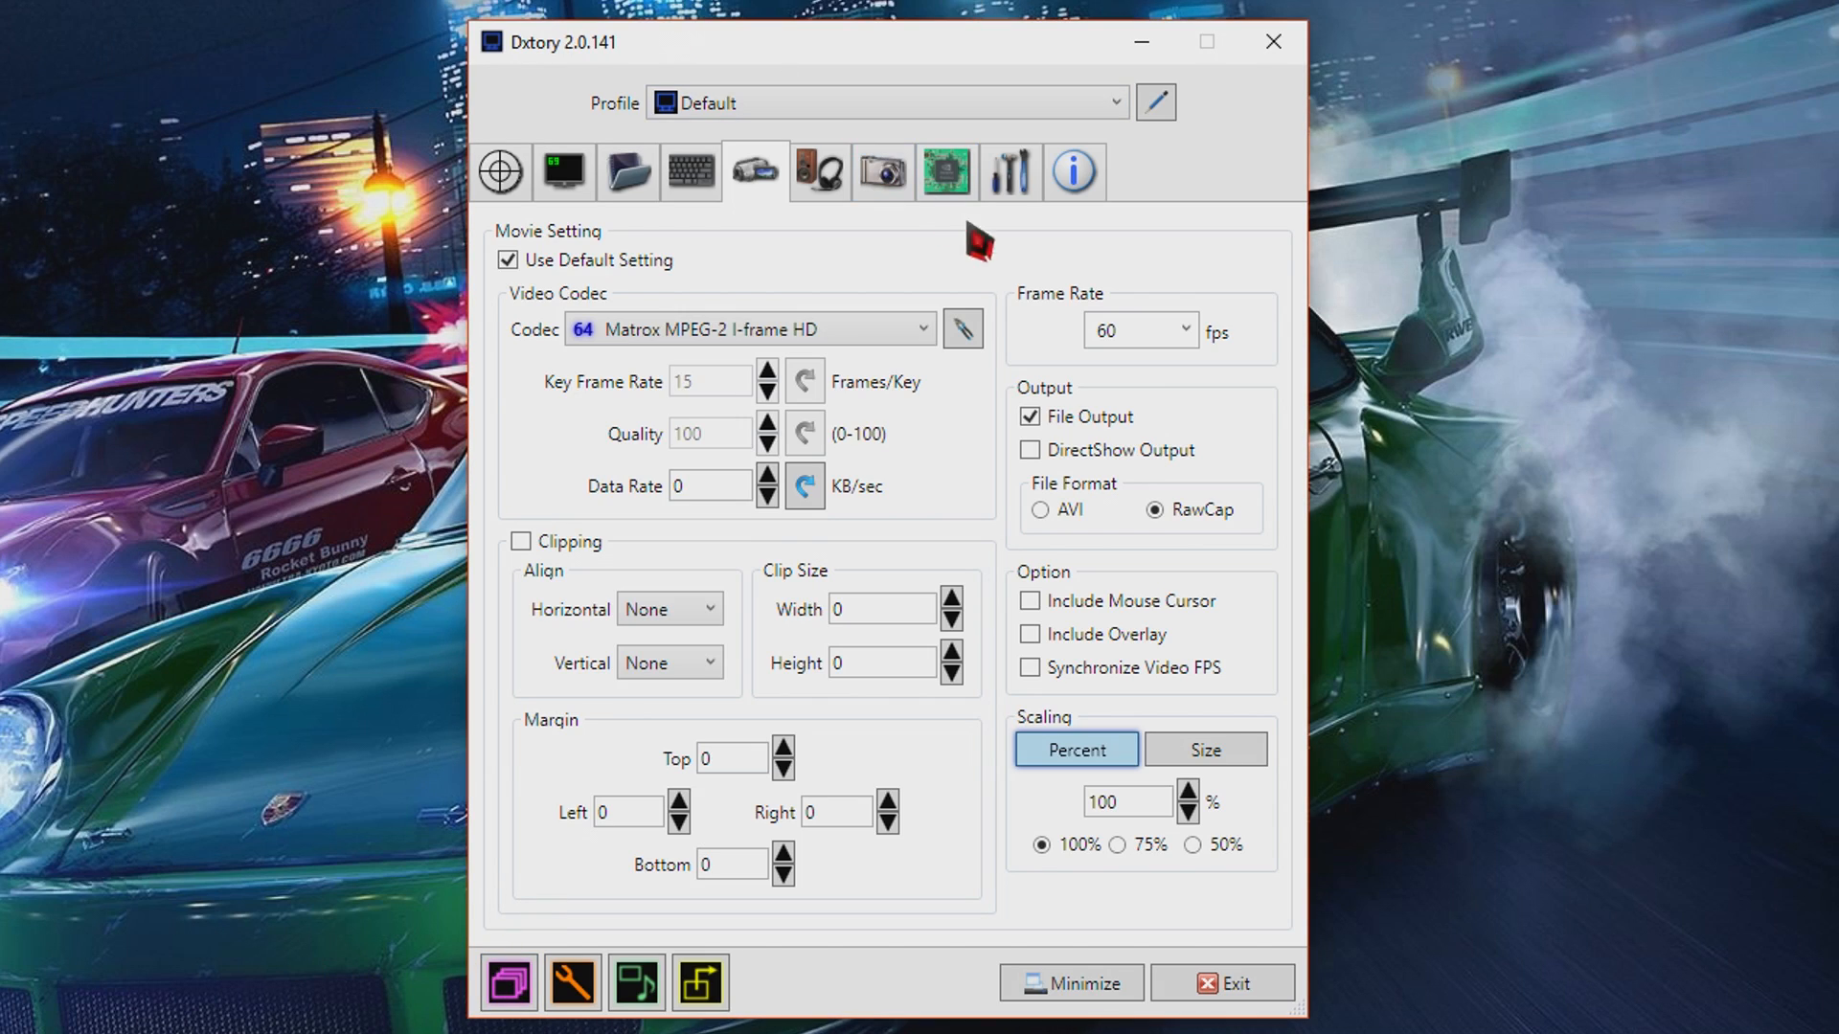
left_click(1059, 513)
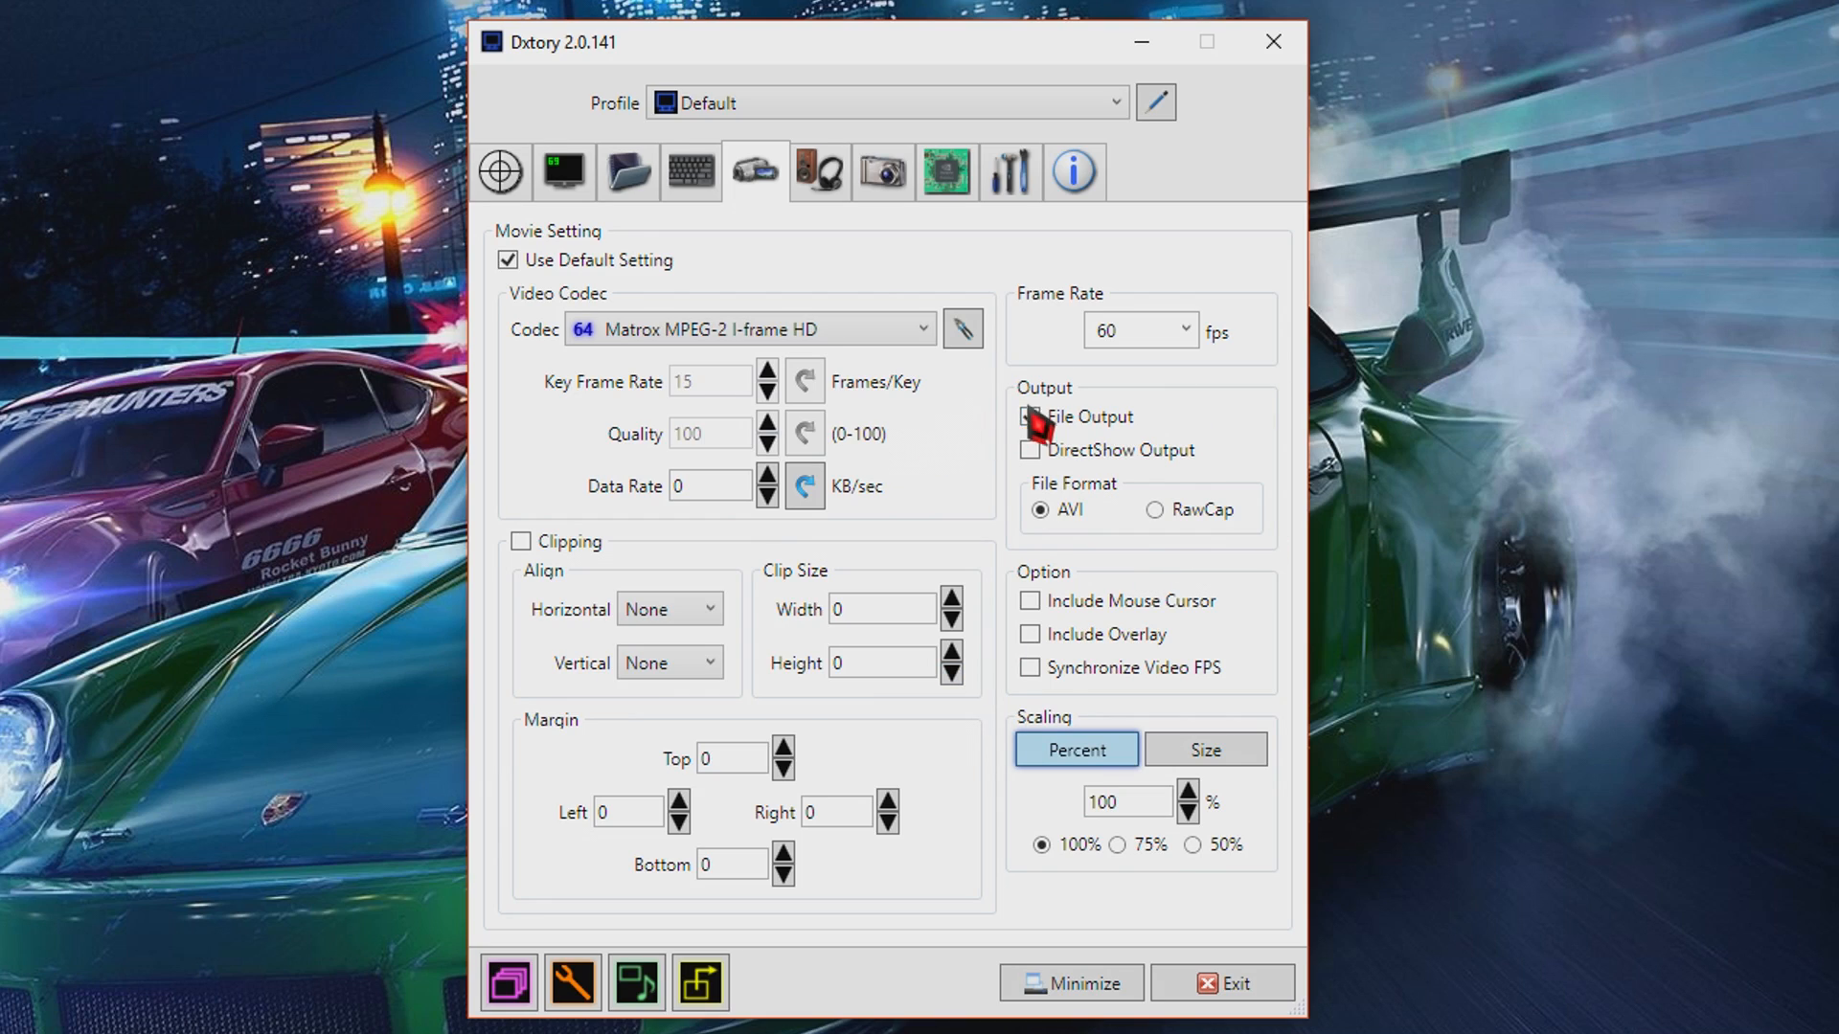
Include the mouse cursor in the recording, and review the overlay, video FPS synchronization and frame rate options.
left_click(1030, 603)
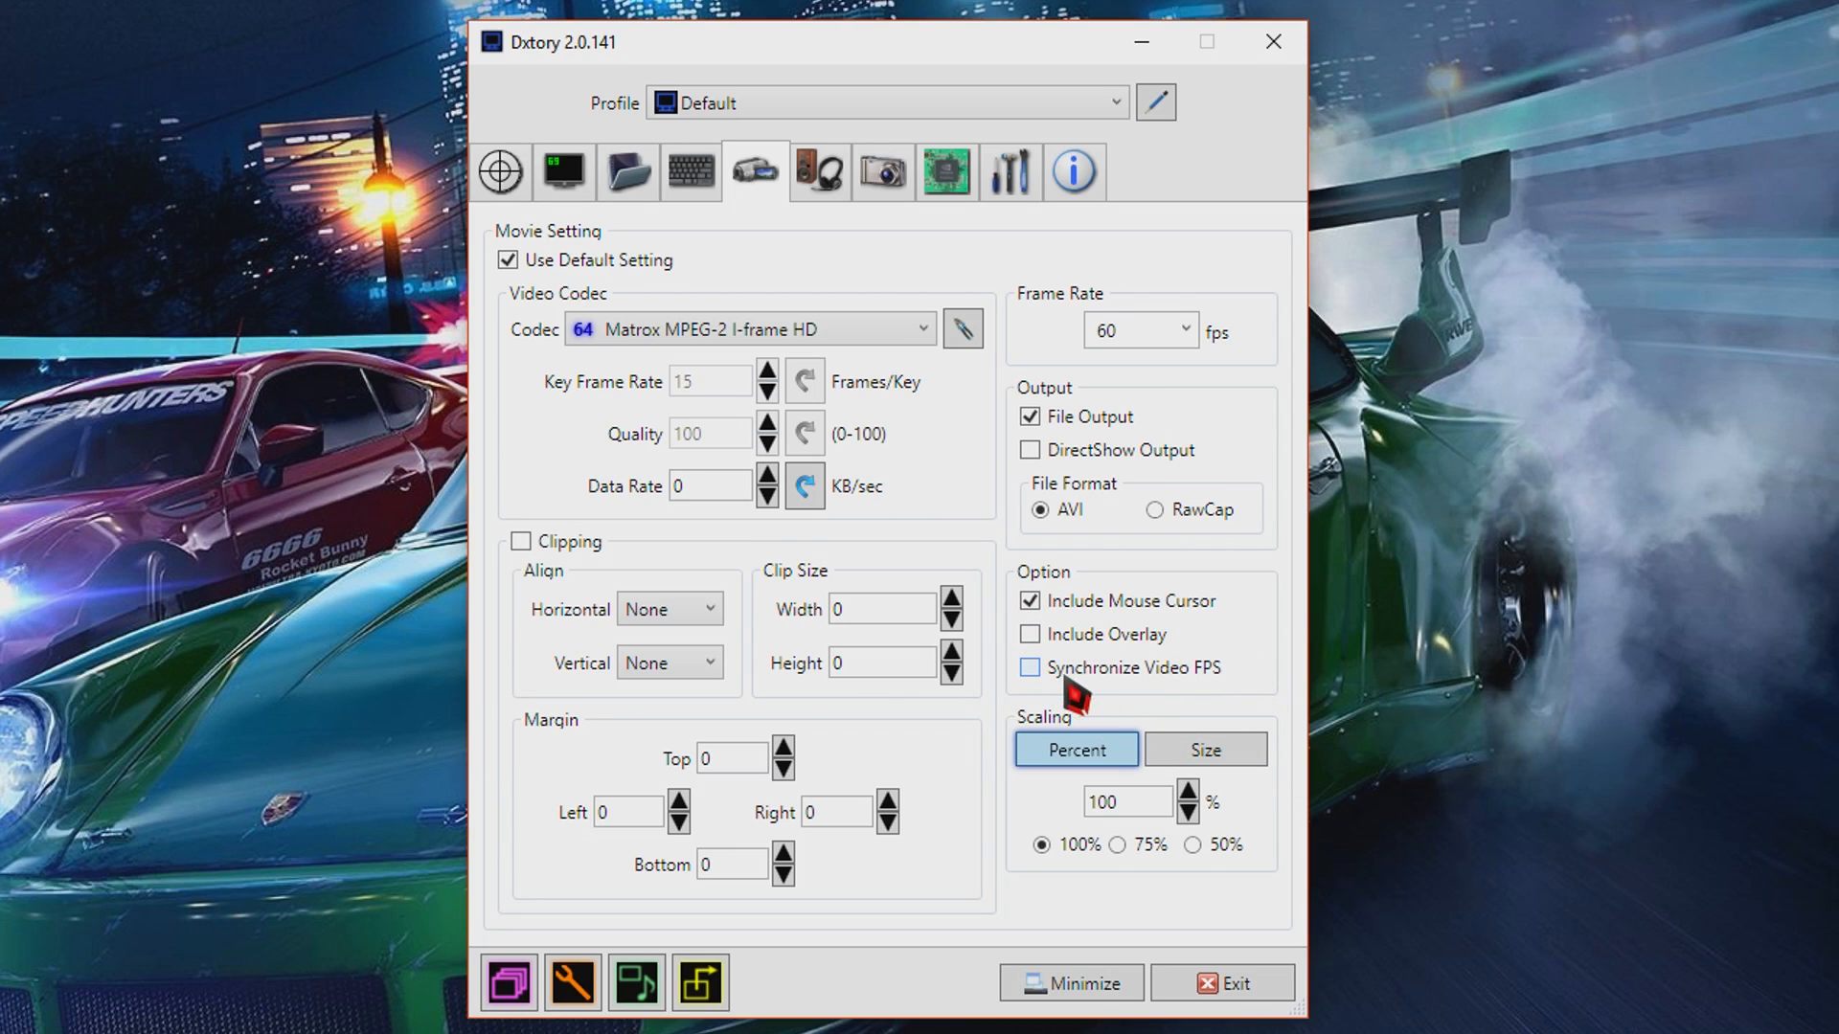
mouse_move(1079, 671)
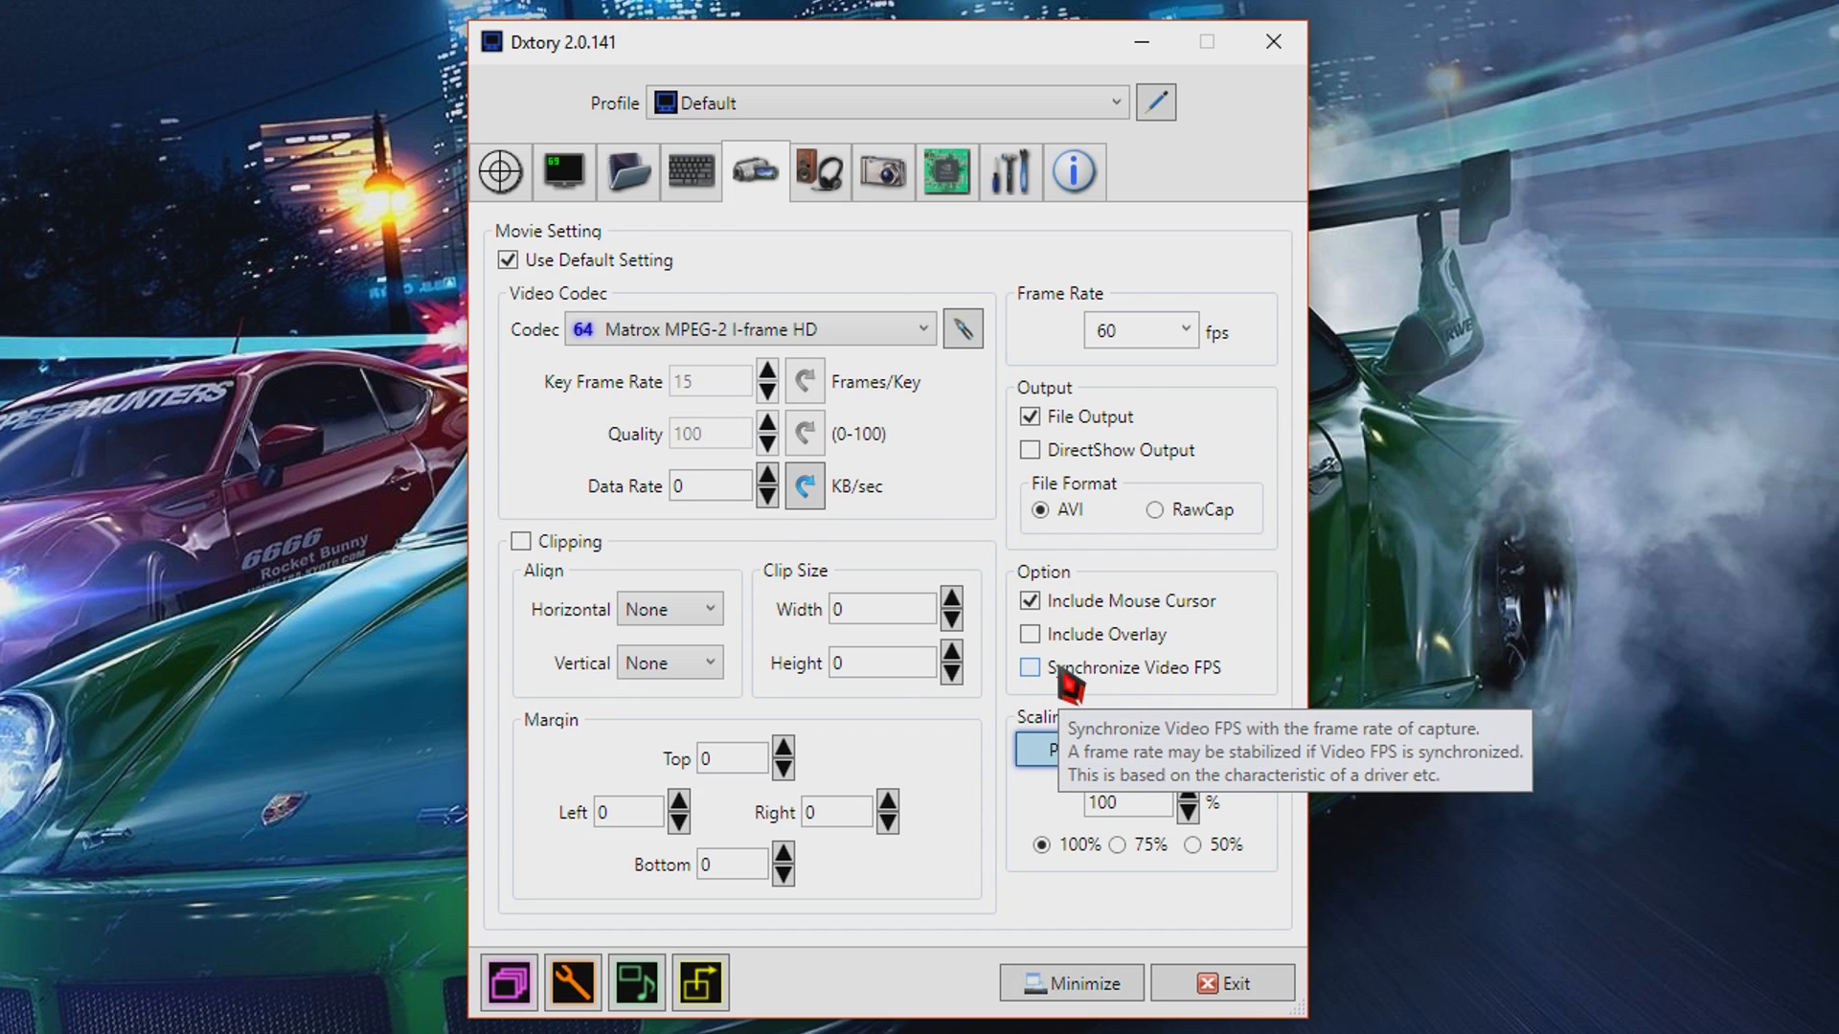
left_click(1031, 667)
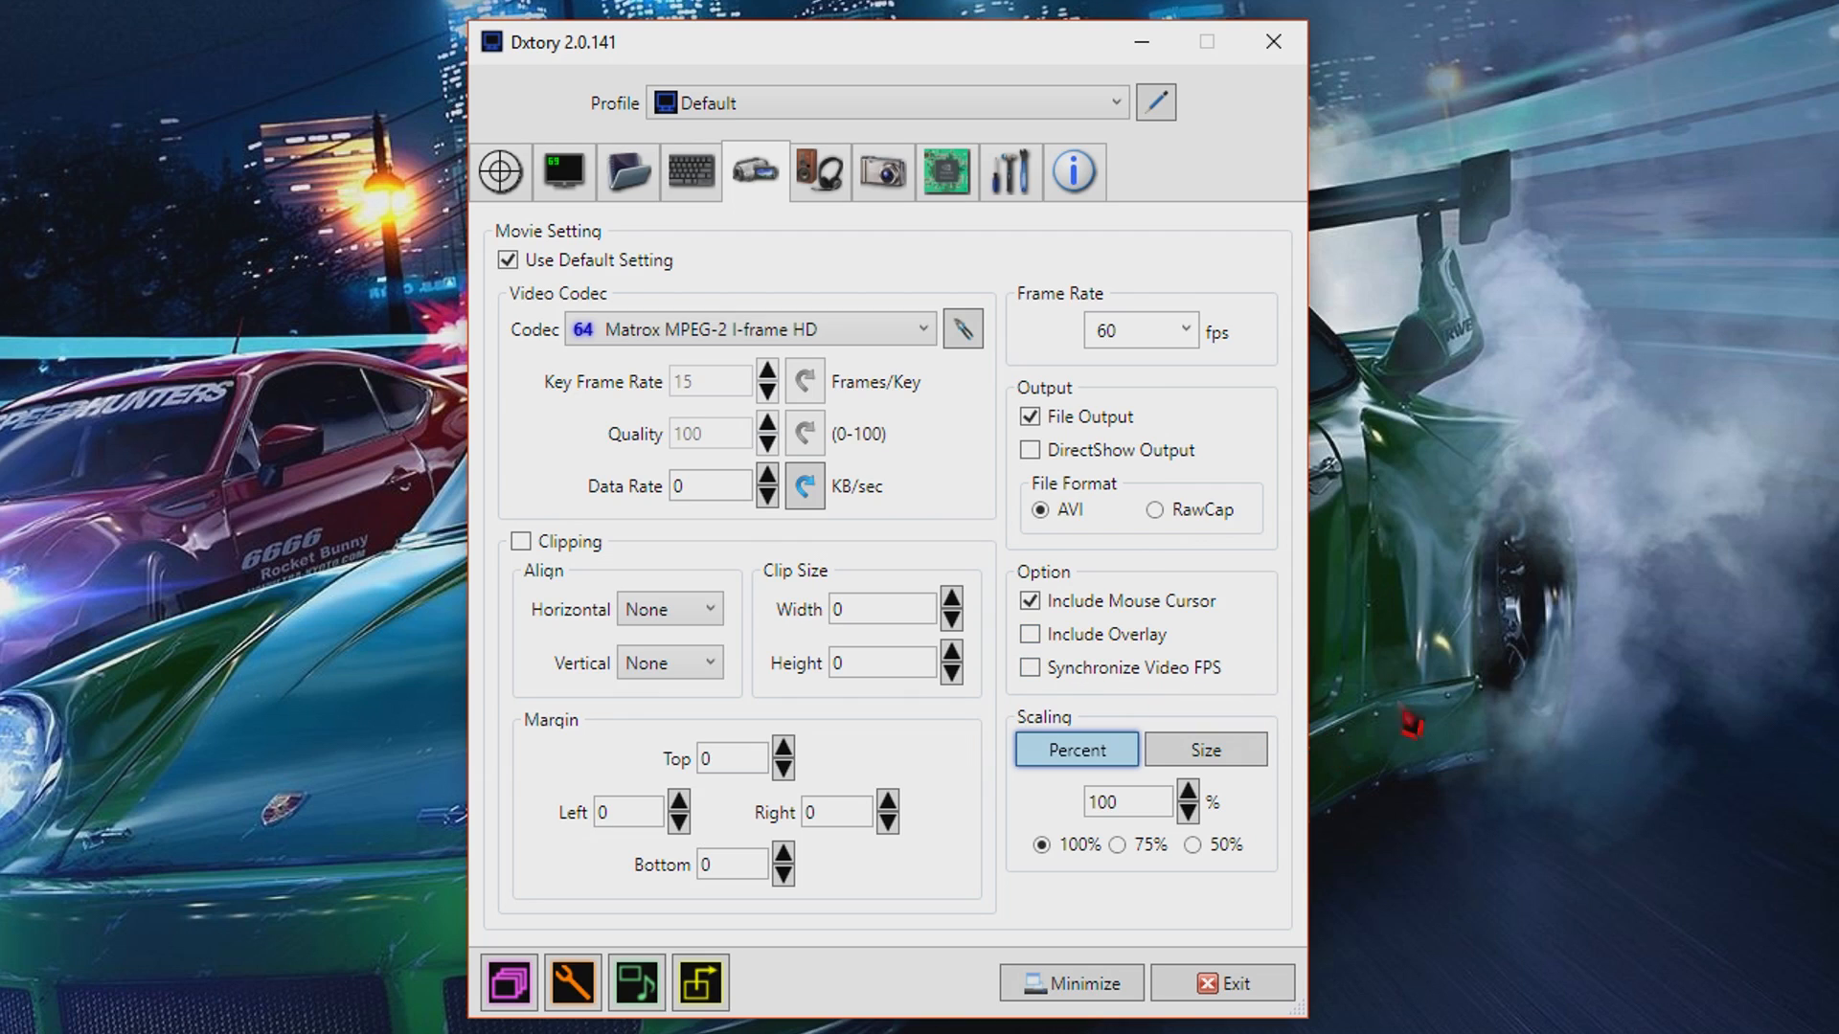
left_click(1185, 330)
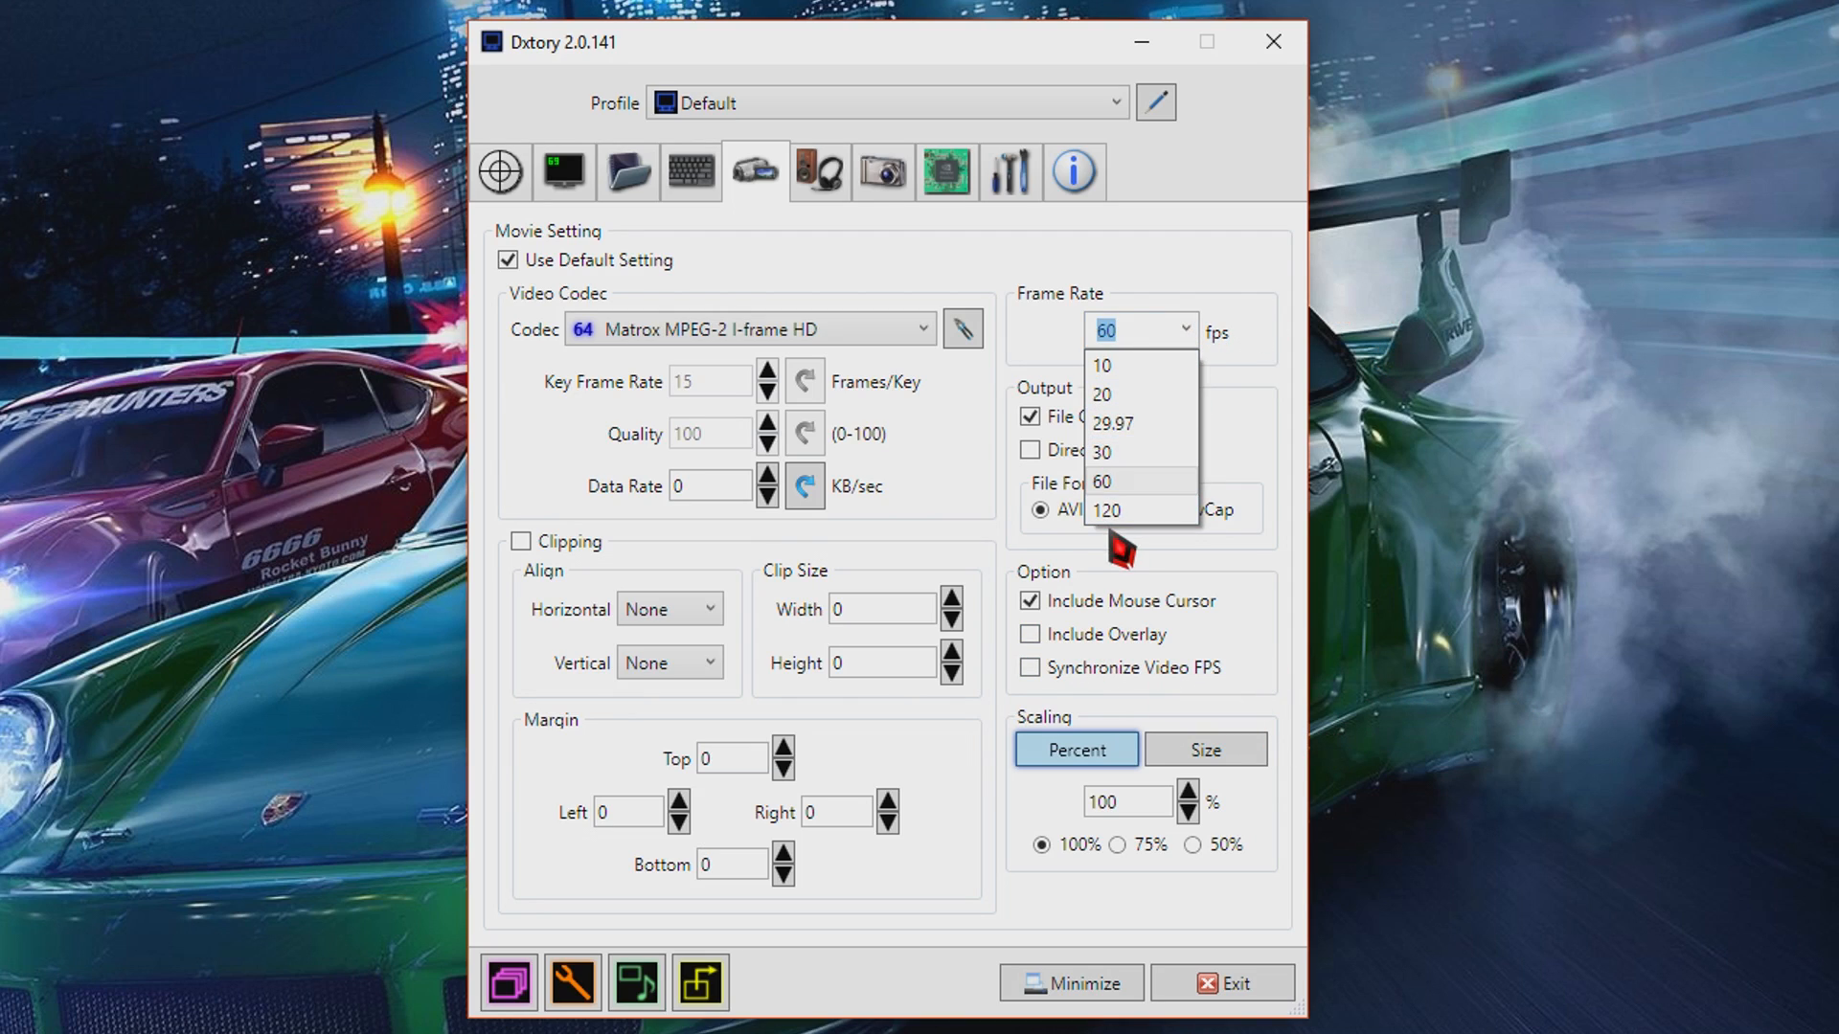
left_click(1216, 316)
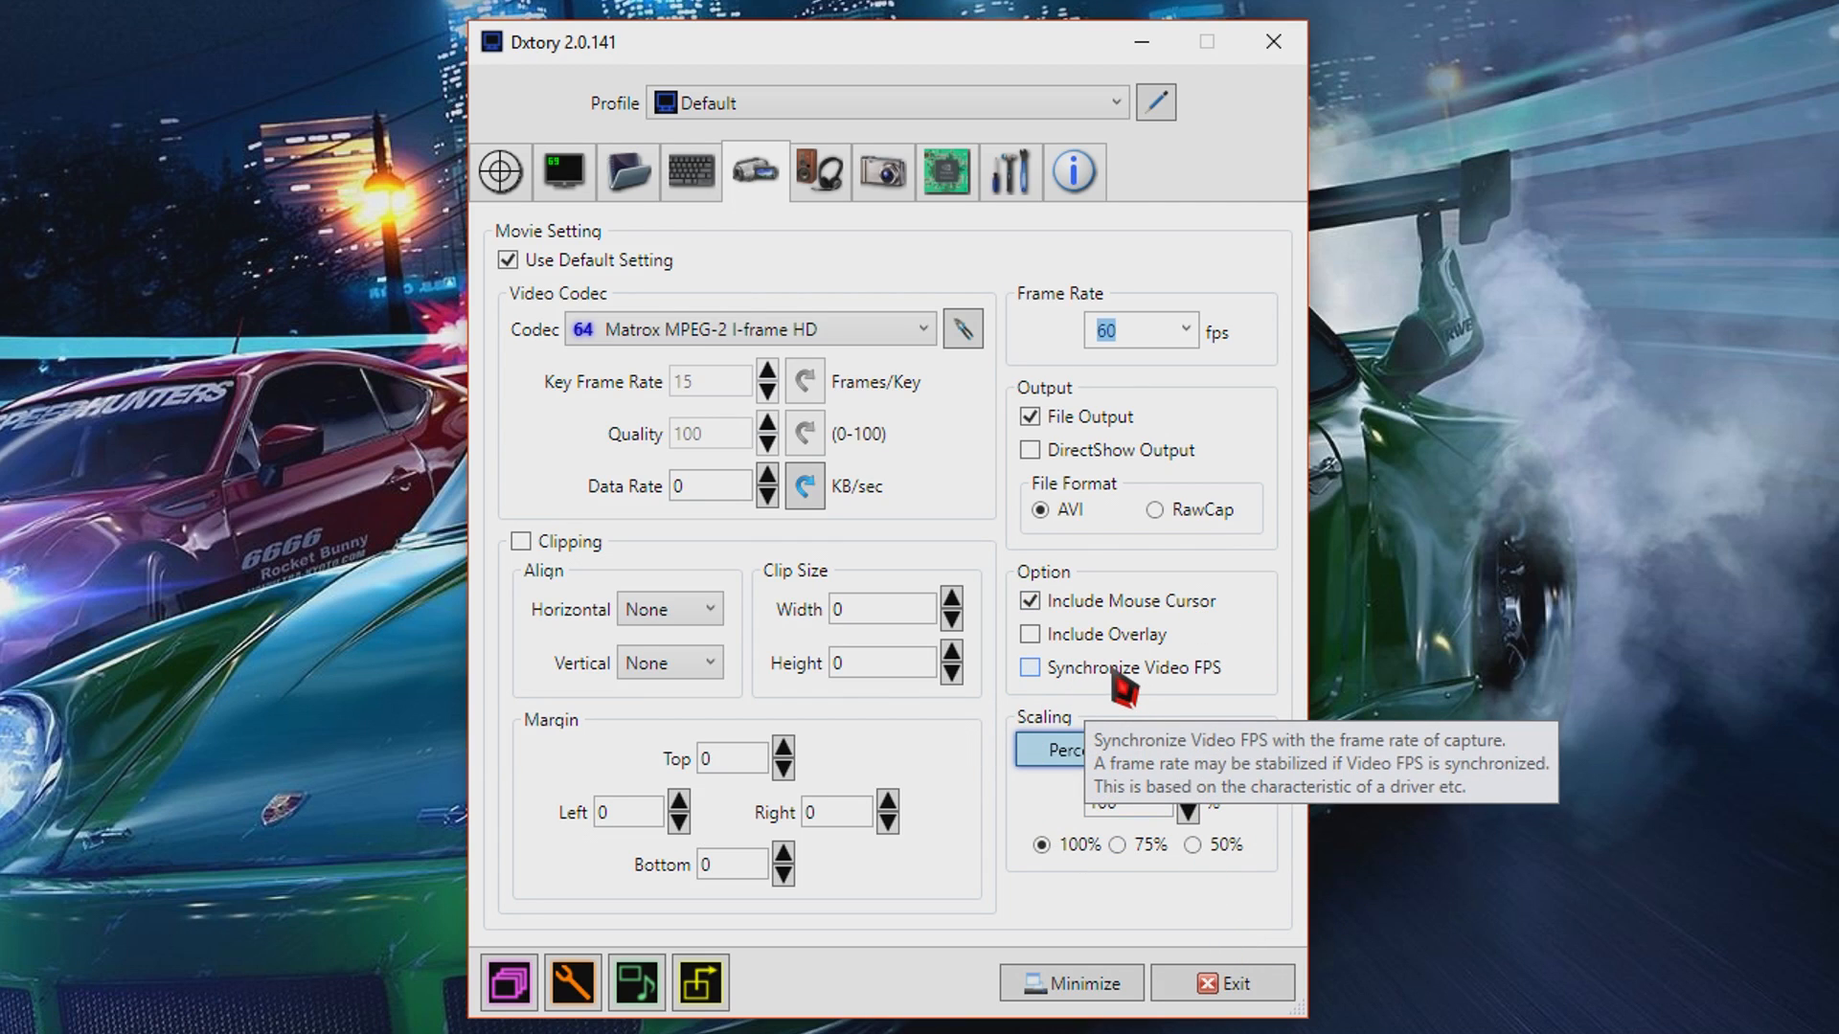
left_click(1031, 636)
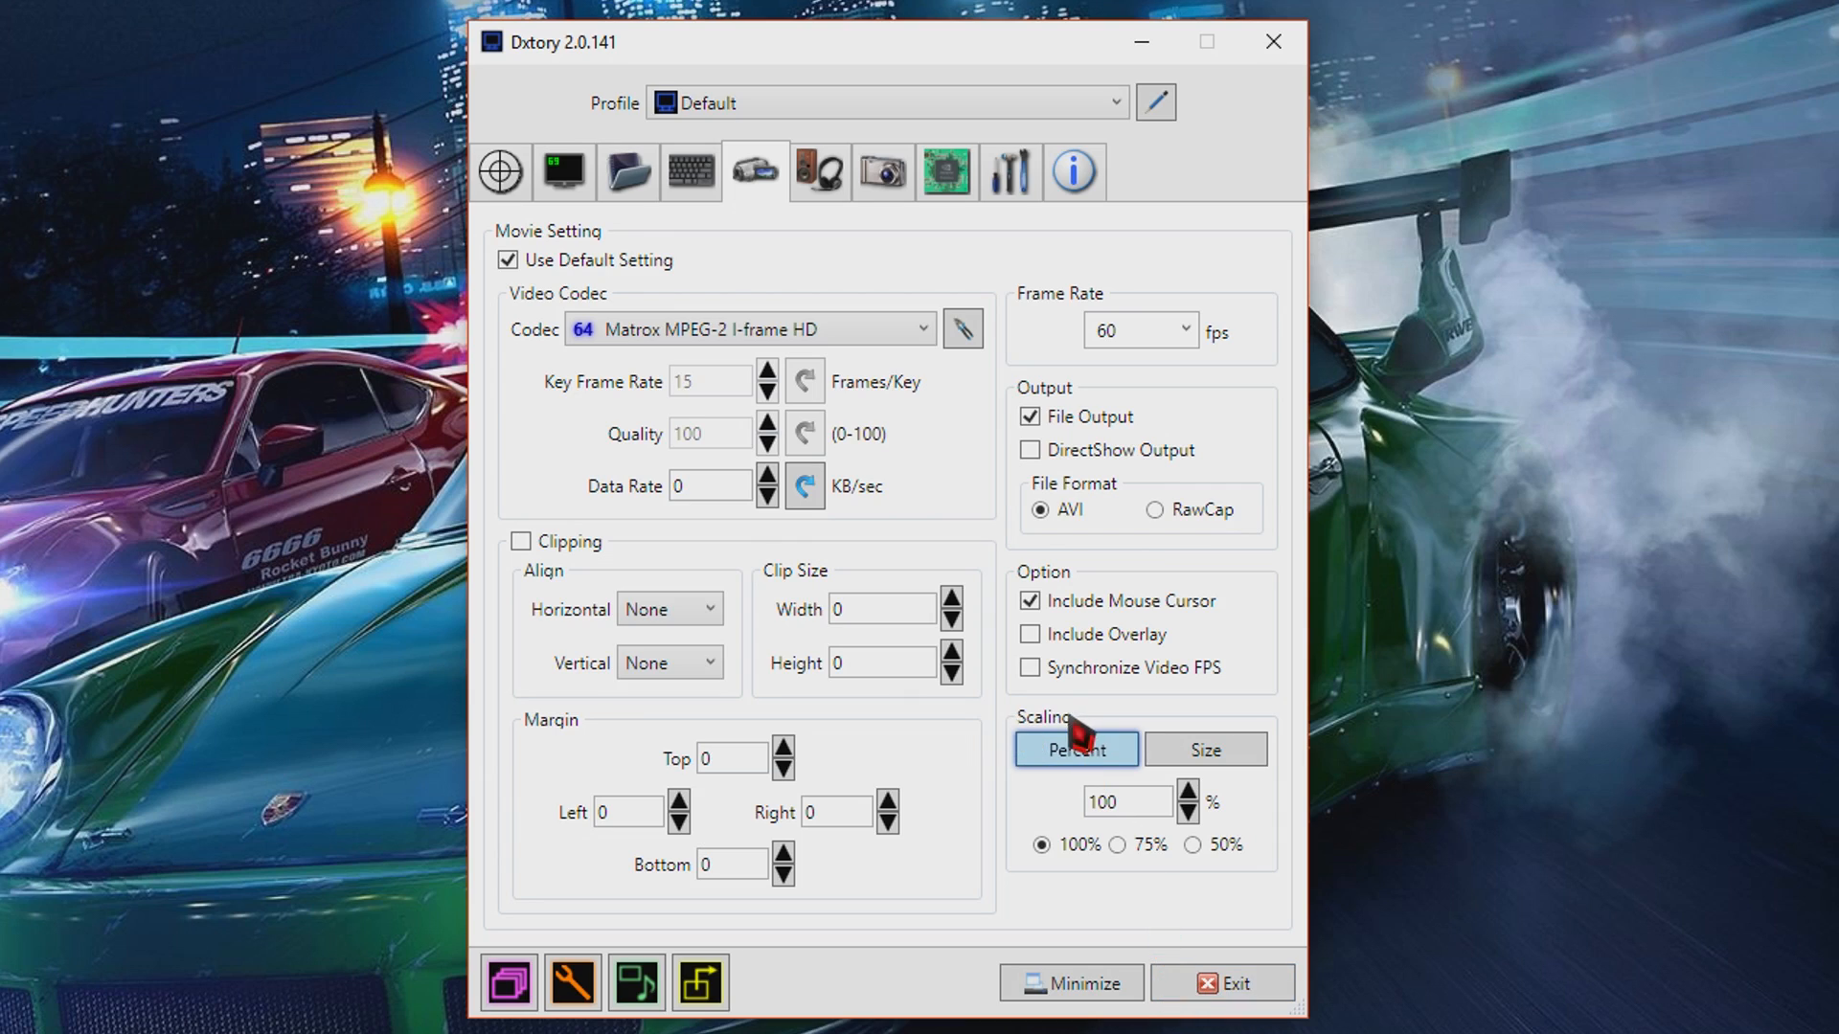
Switch the movie scaling to a fixed size and try a resolution of 1280 by 720.
left_click(1195, 761)
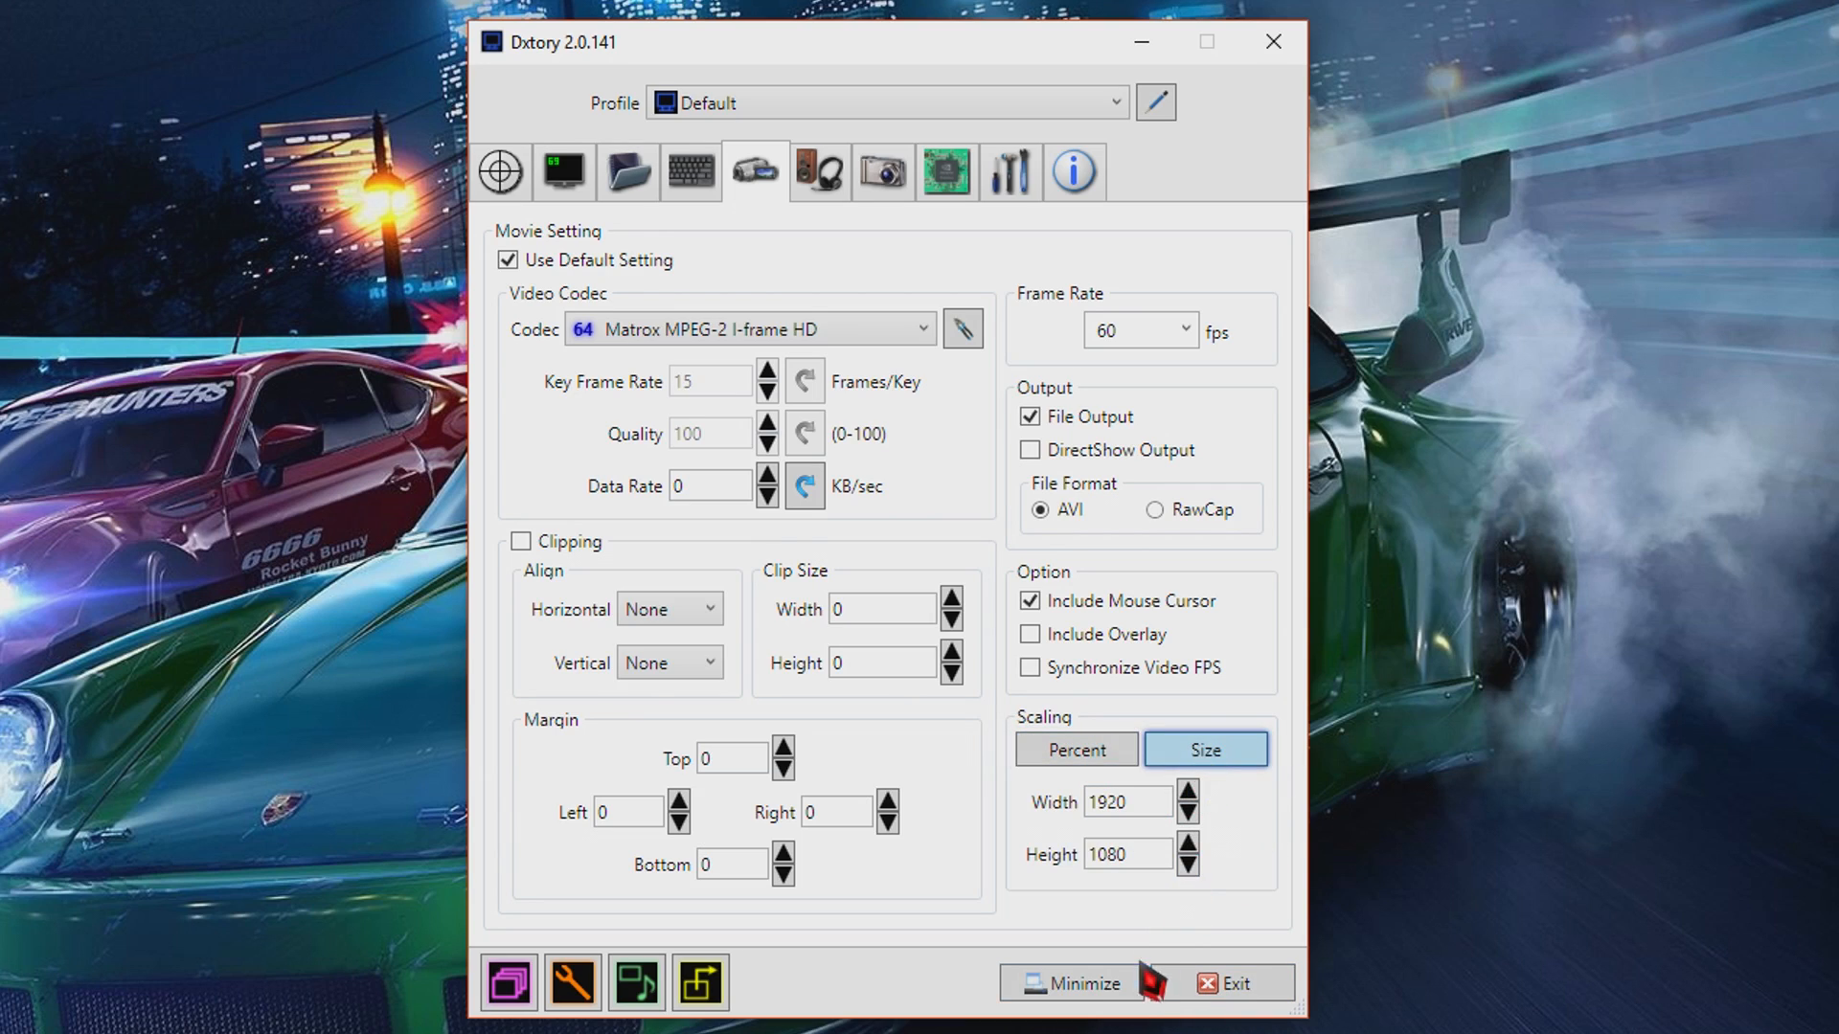
double_click(1157, 806)
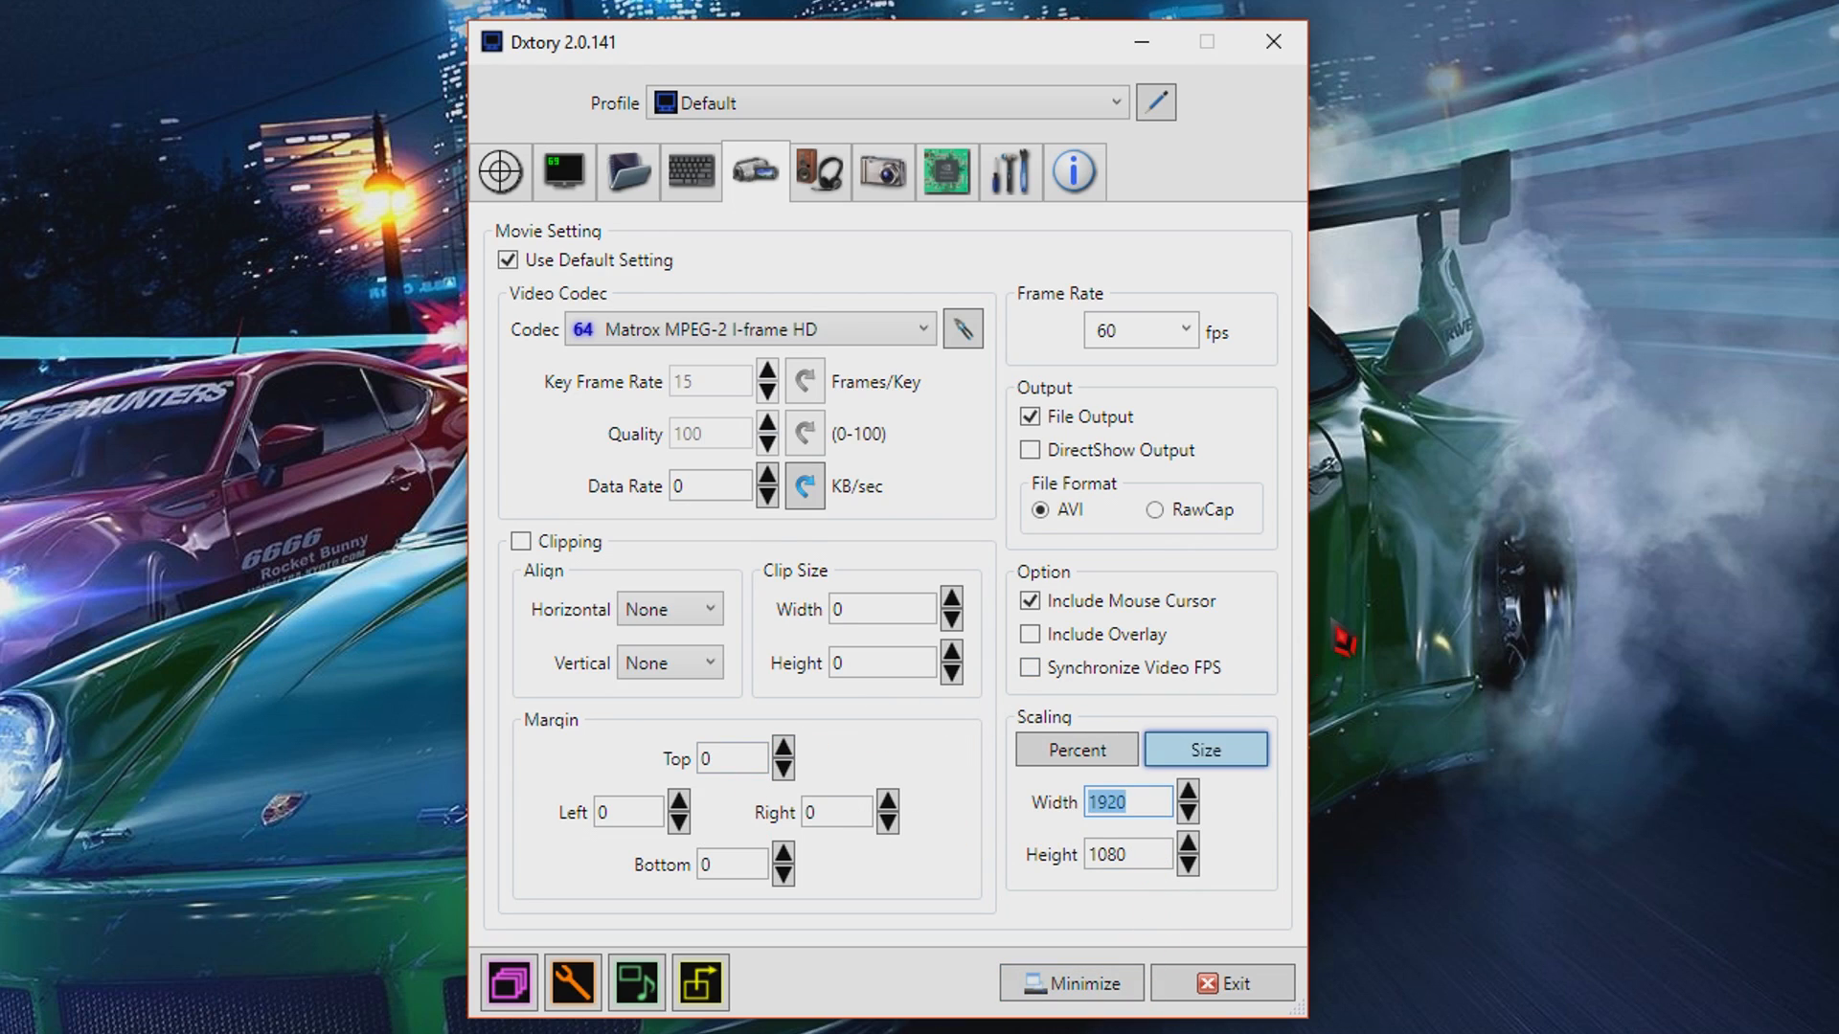
type("1280")
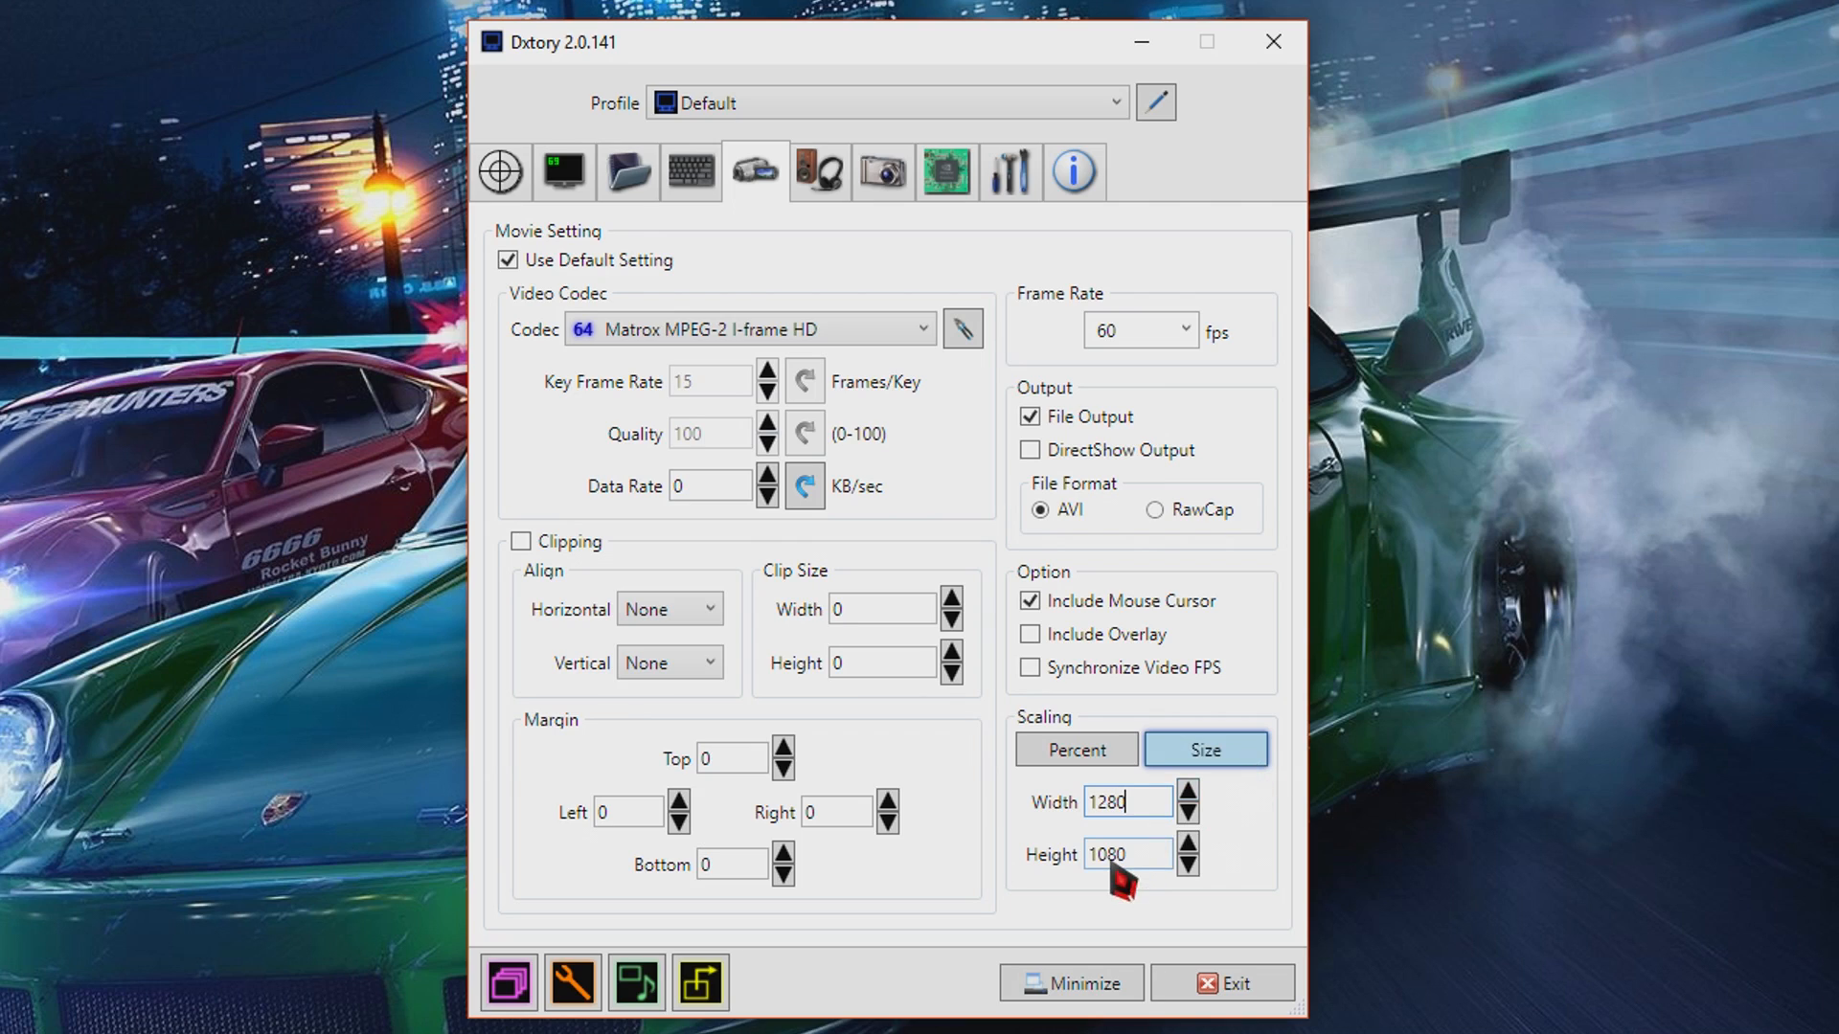
key("Tab")
type("72")
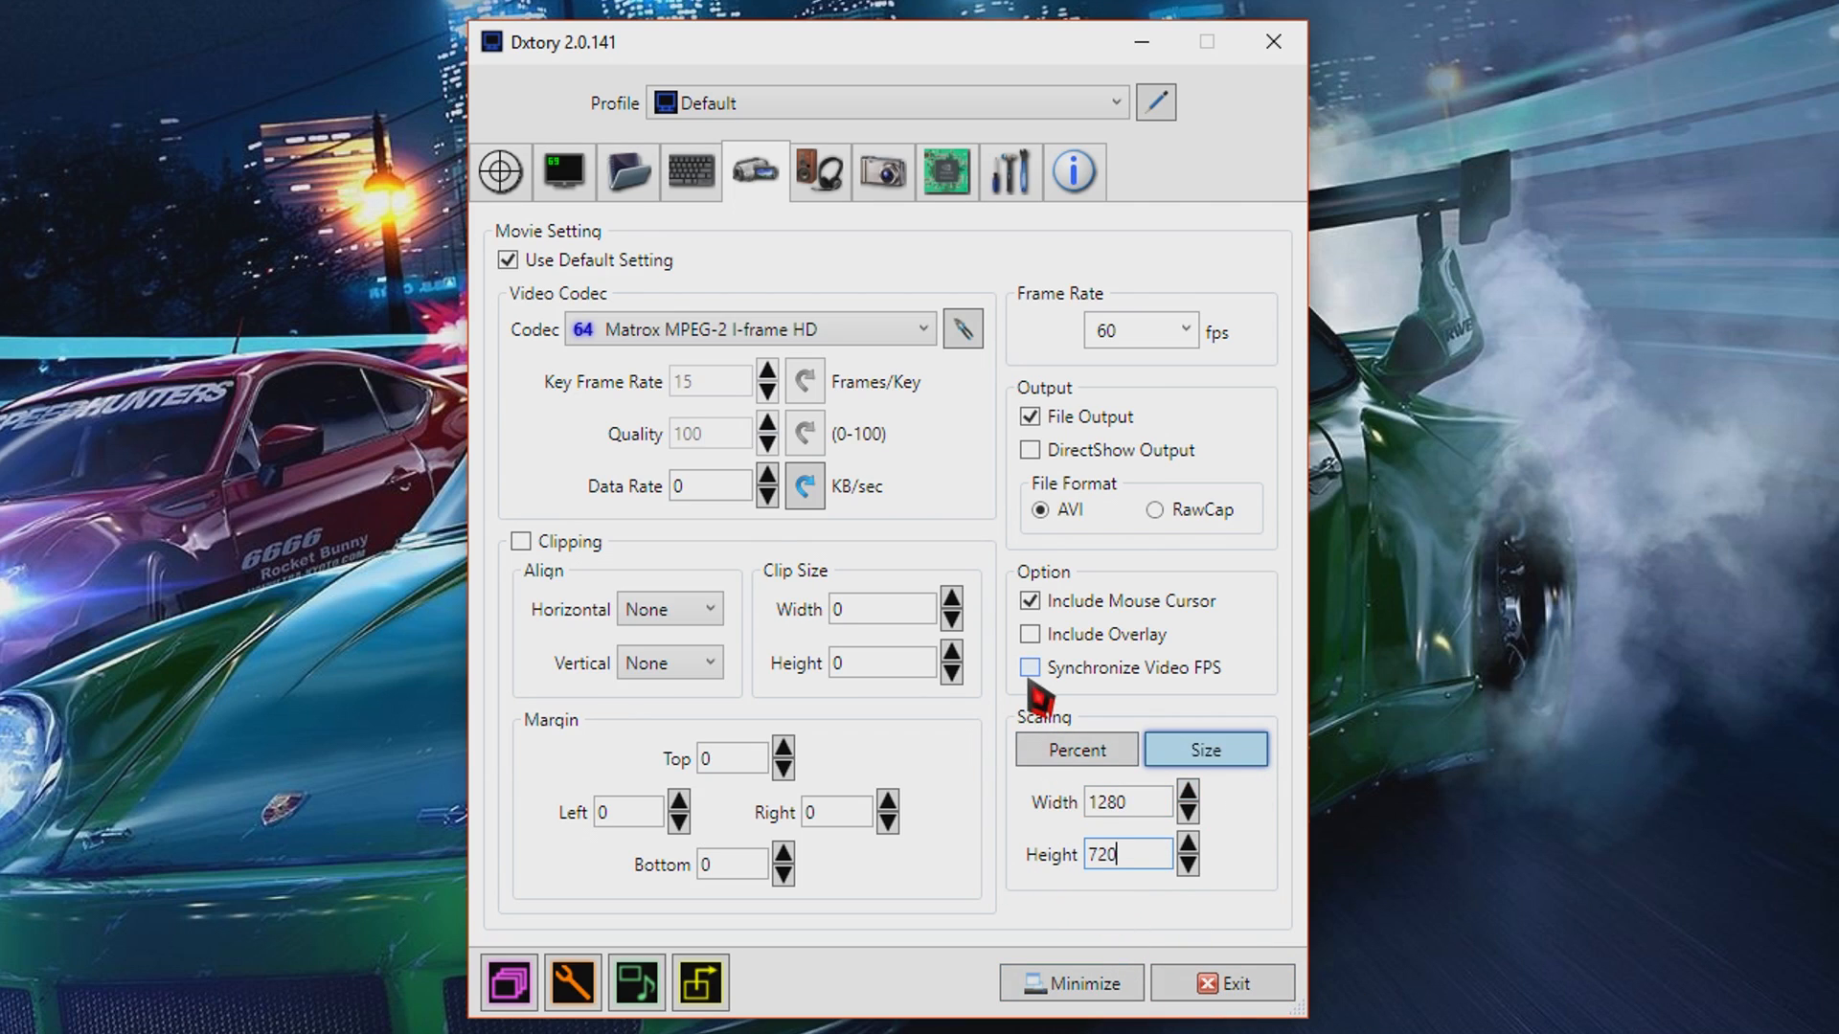
left_click(1187, 863)
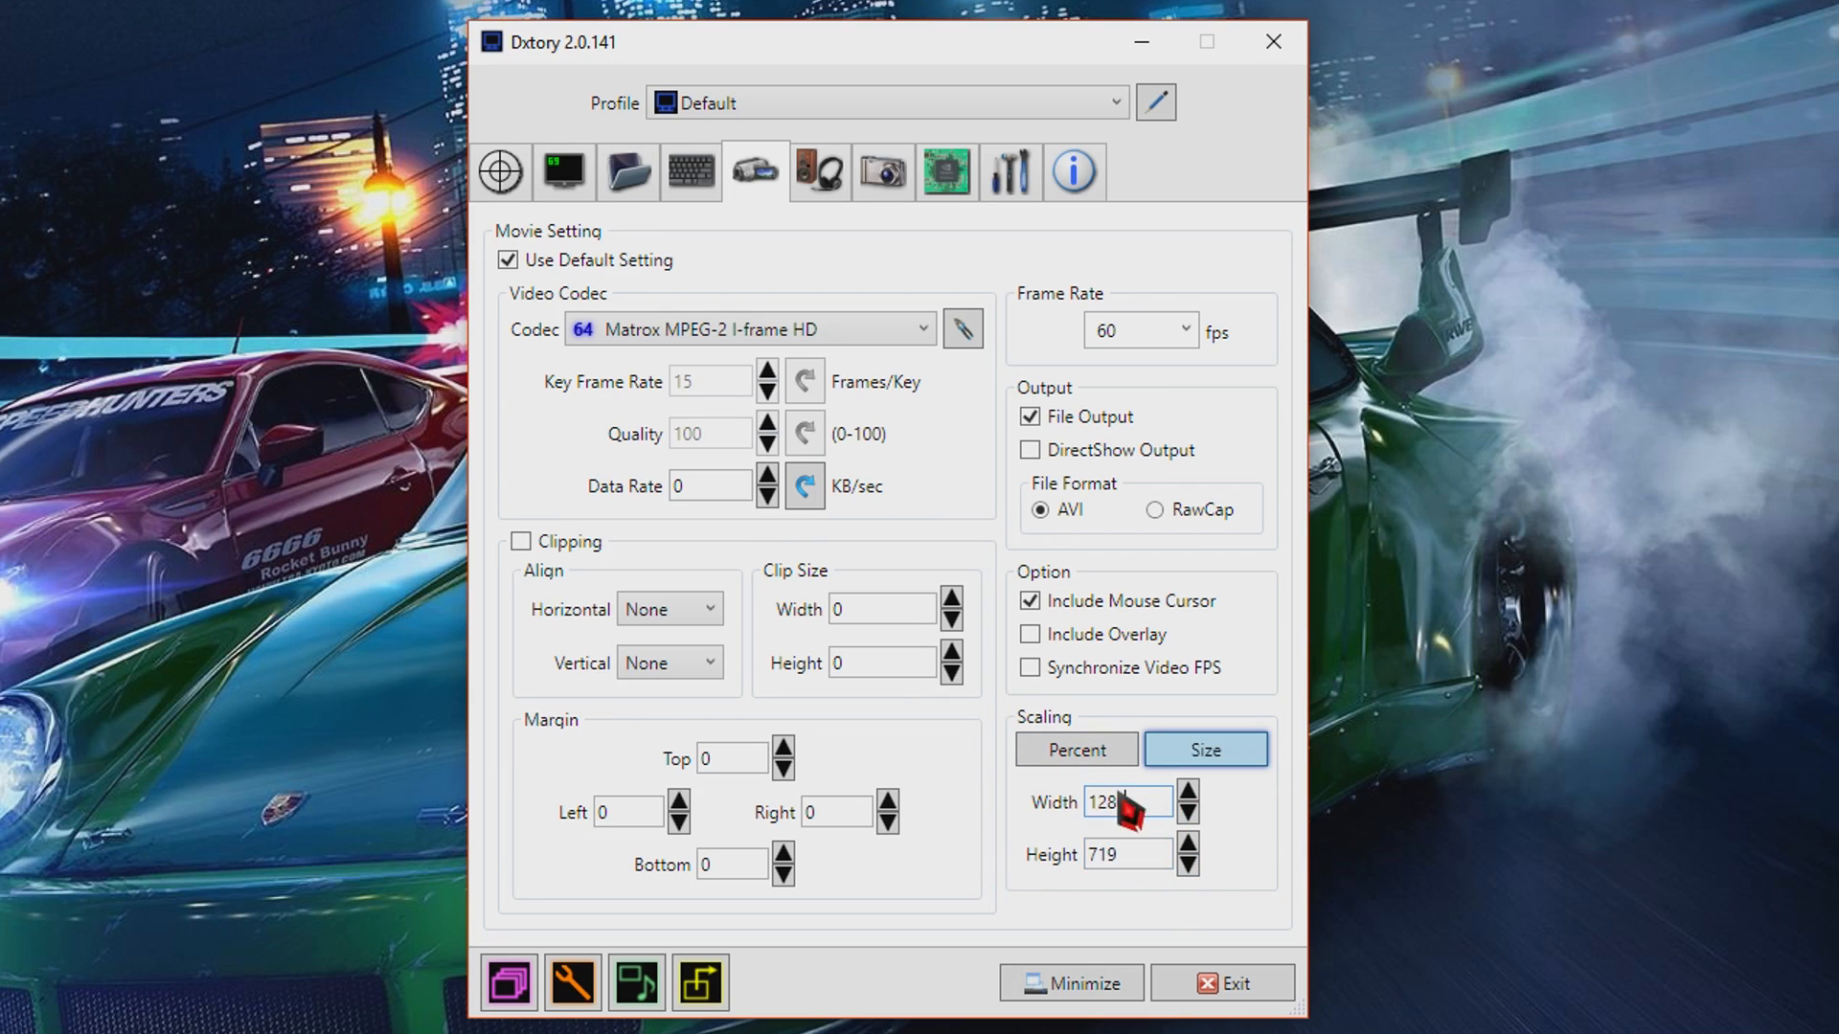
Set the movie scaling size to 1920 wide by 1080 high.
type("1920")
key("Tab")
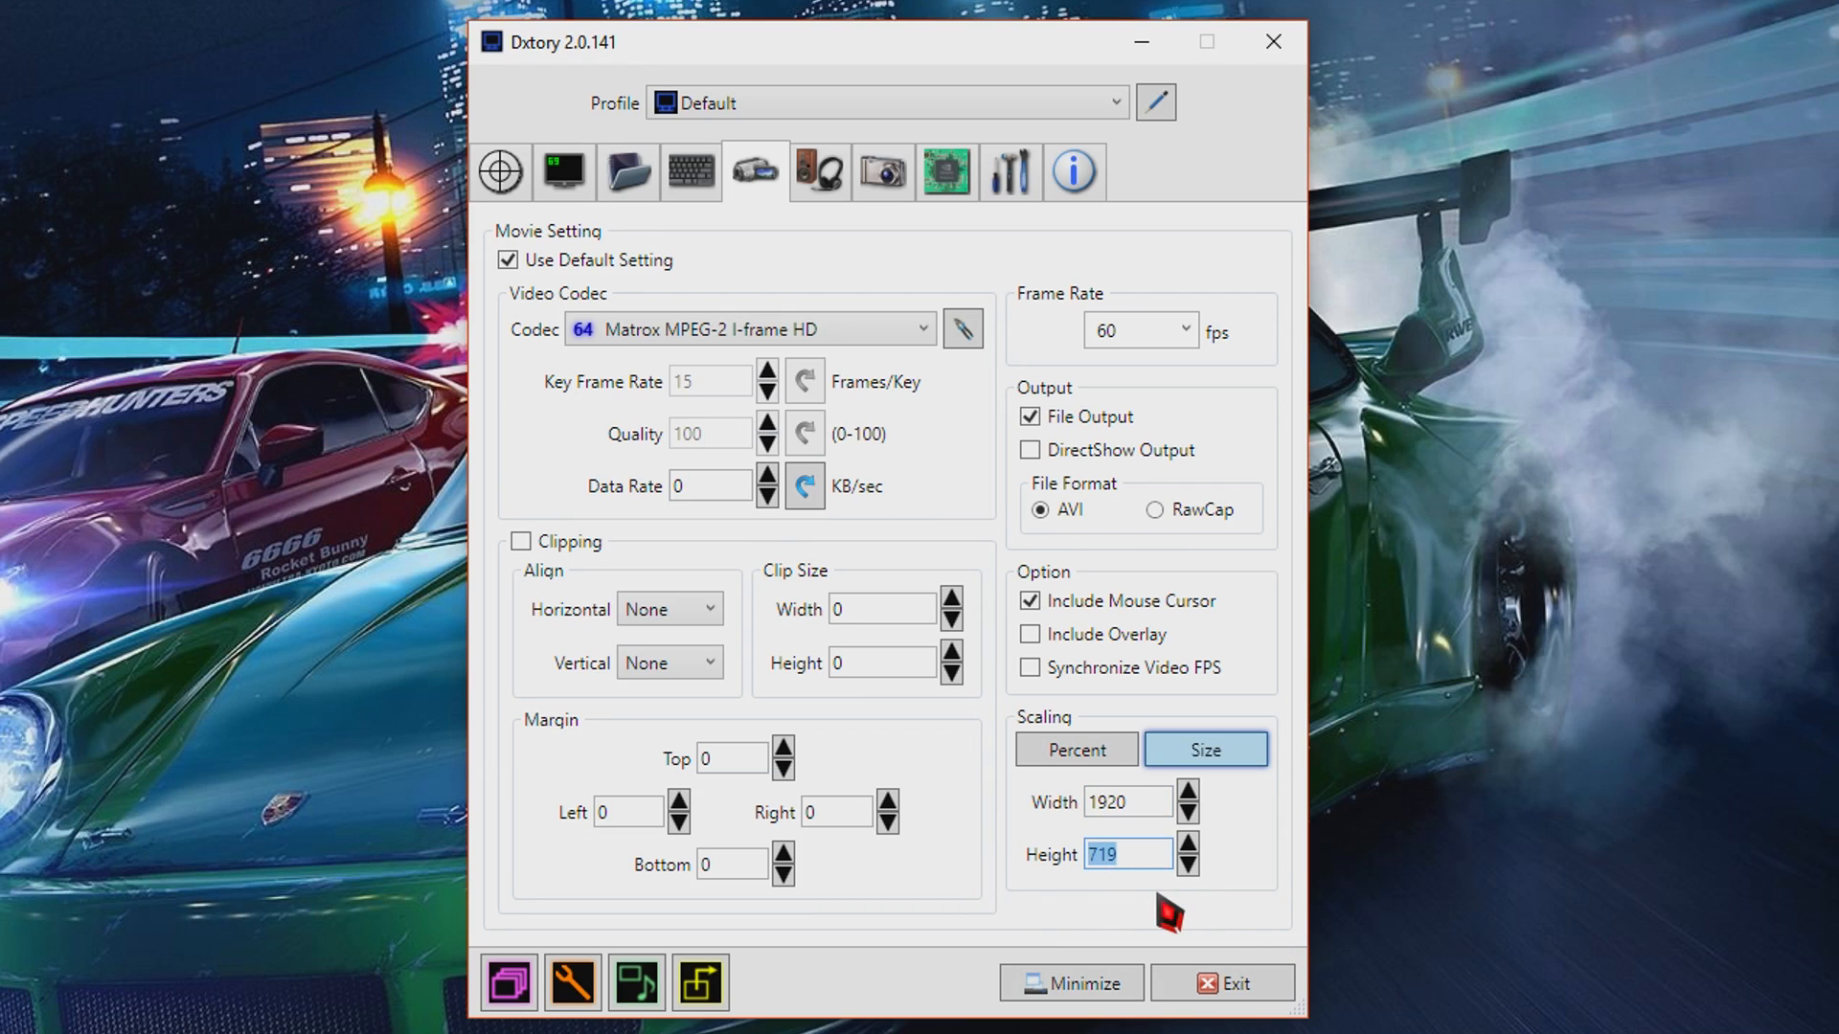
type("1080")
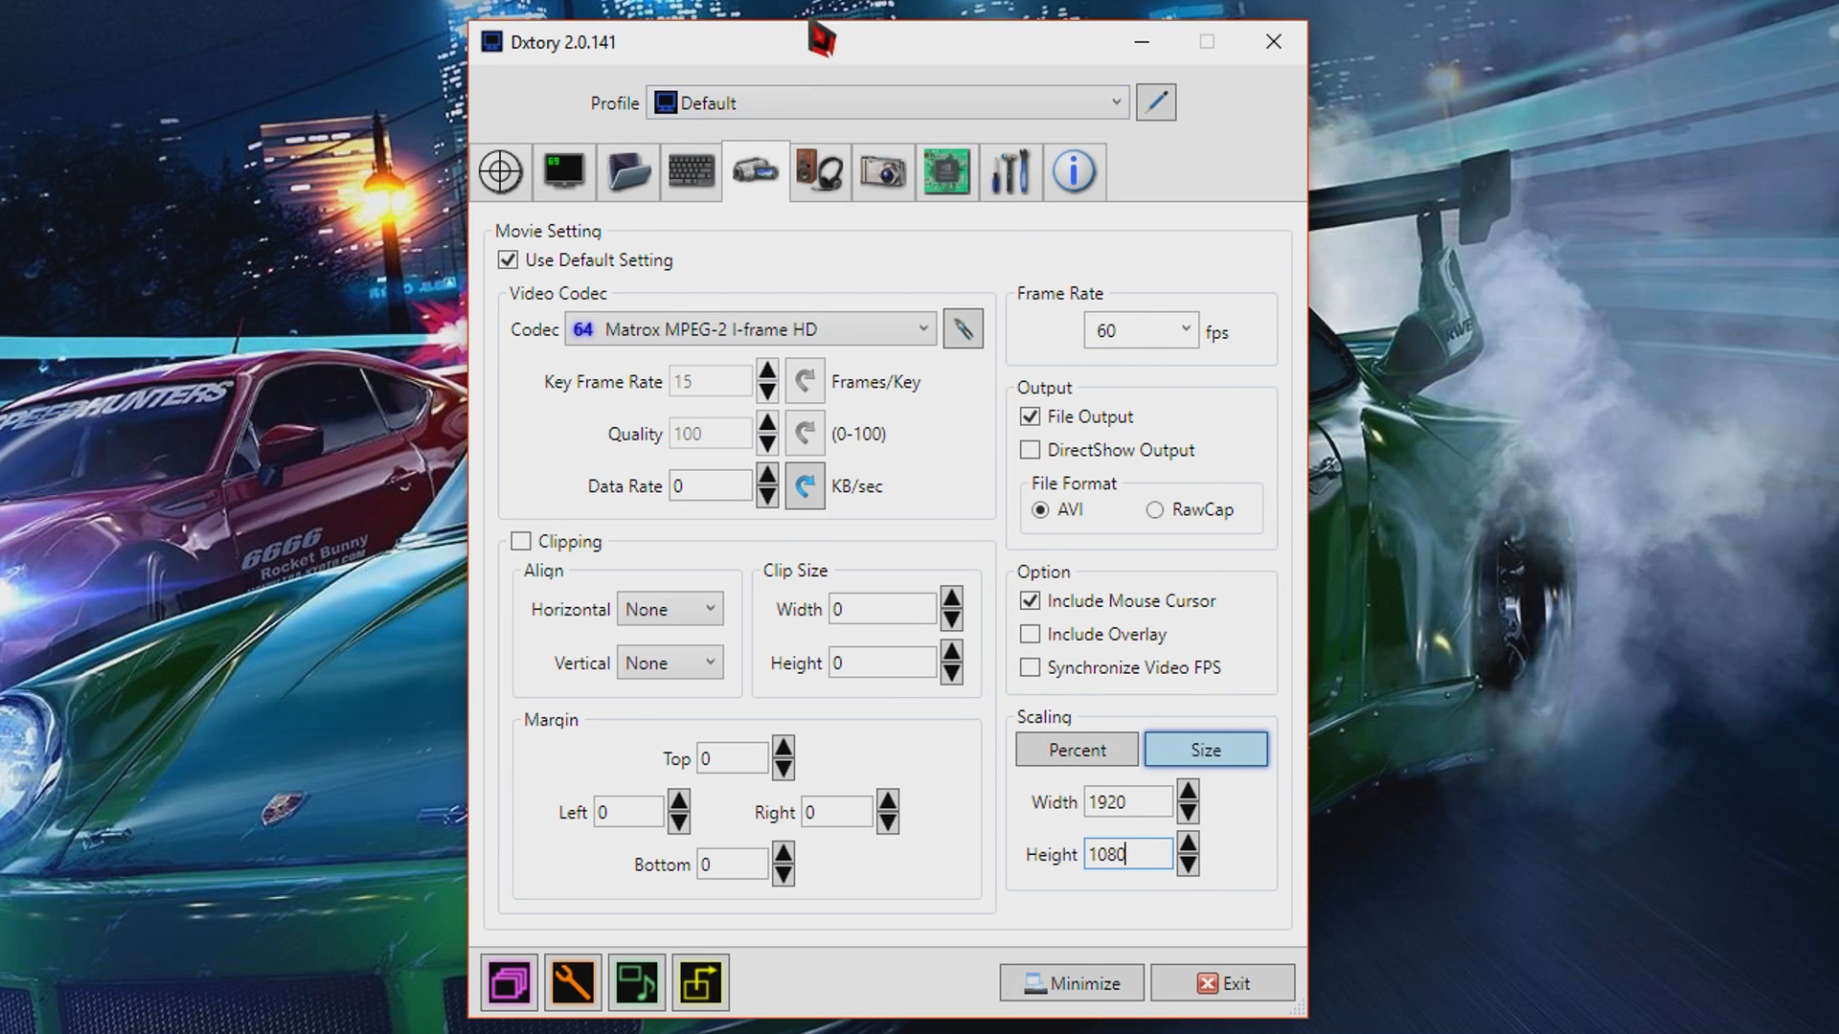
Open the audio settings and examine the recording devices available for the first audio track.
left_click(829, 192)
left_click_drag(887, 60, 820, 57)
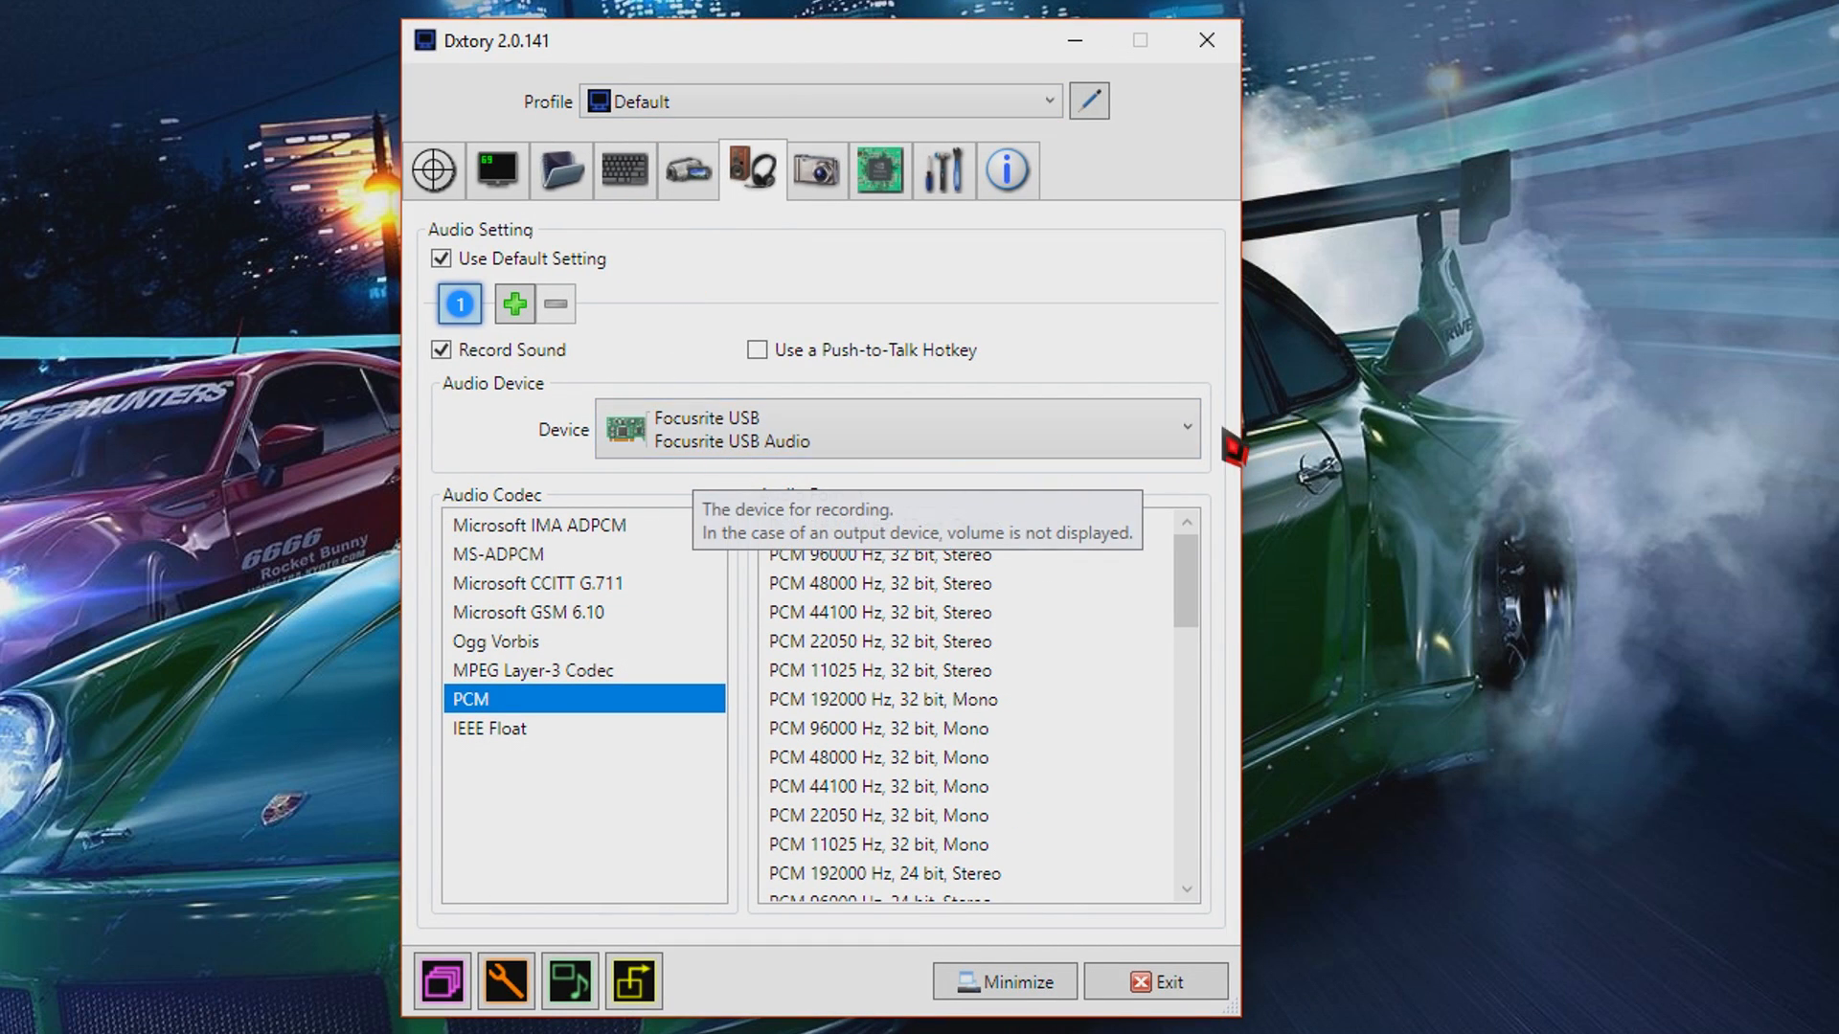
left_click(1092, 422)
left_click(1089, 423)
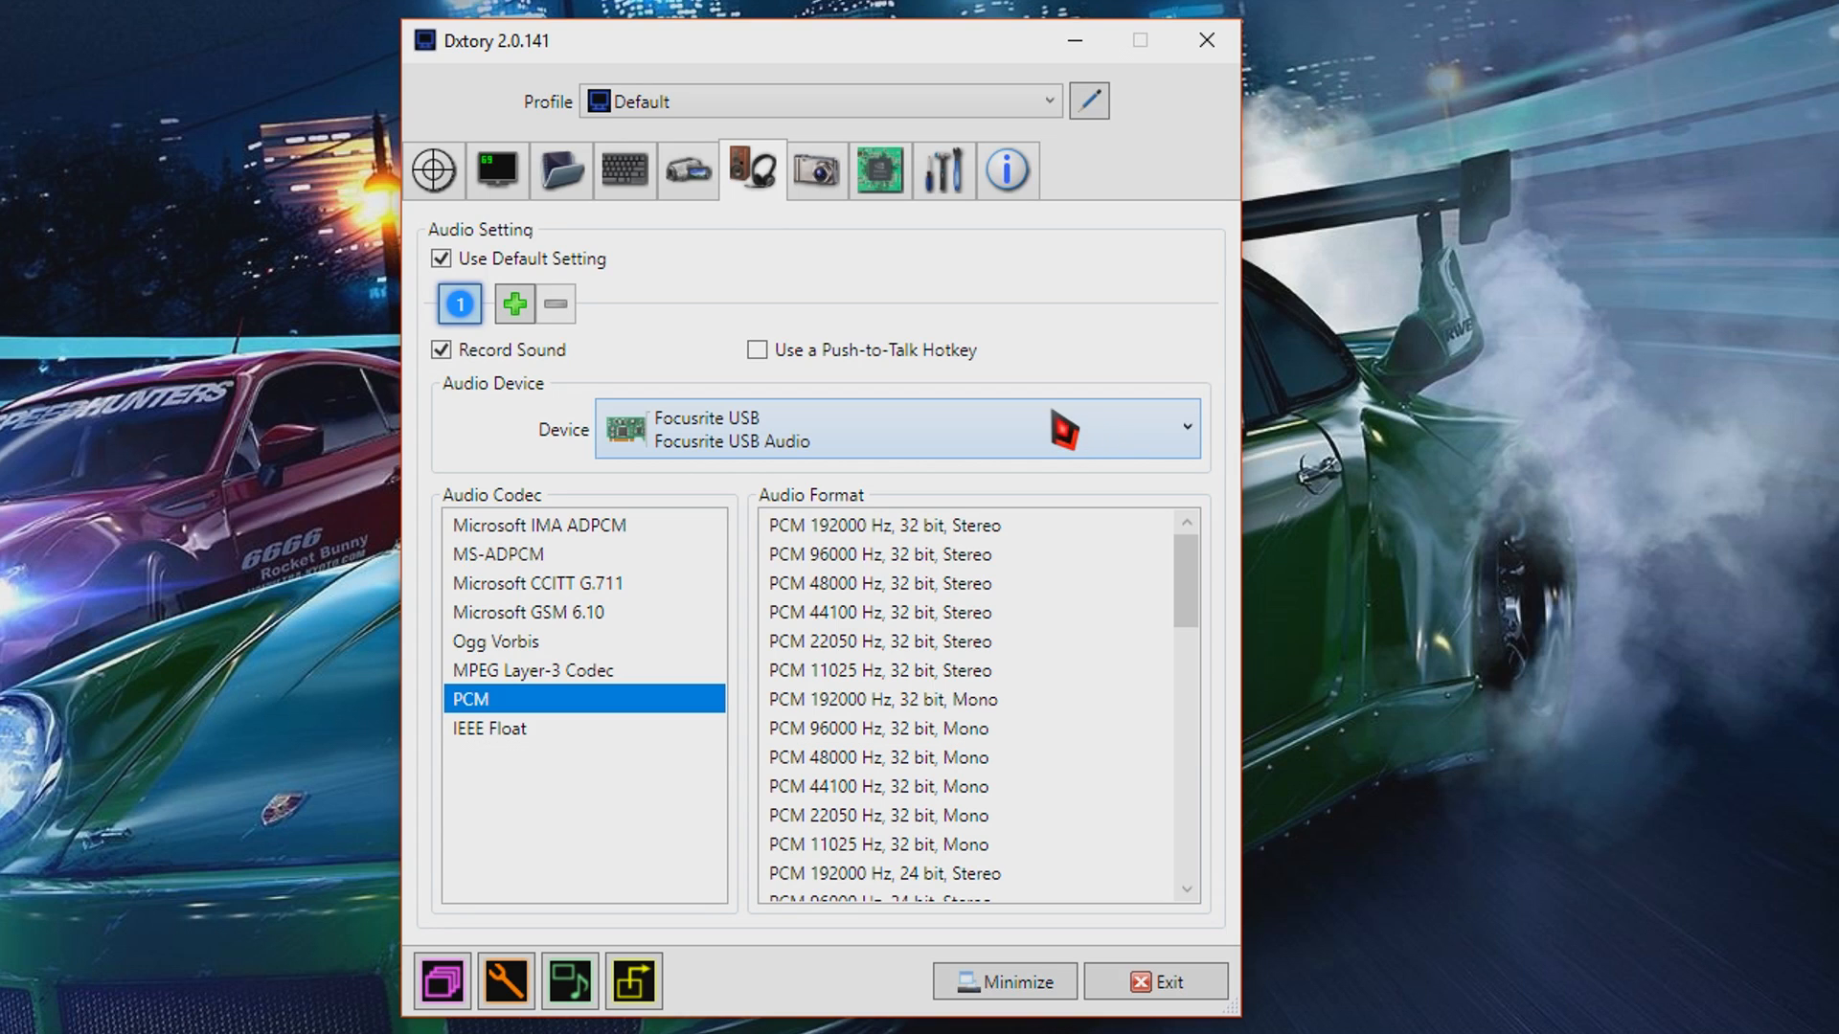
left_click(766, 446)
left_click(821, 431)
left_click(791, 450)
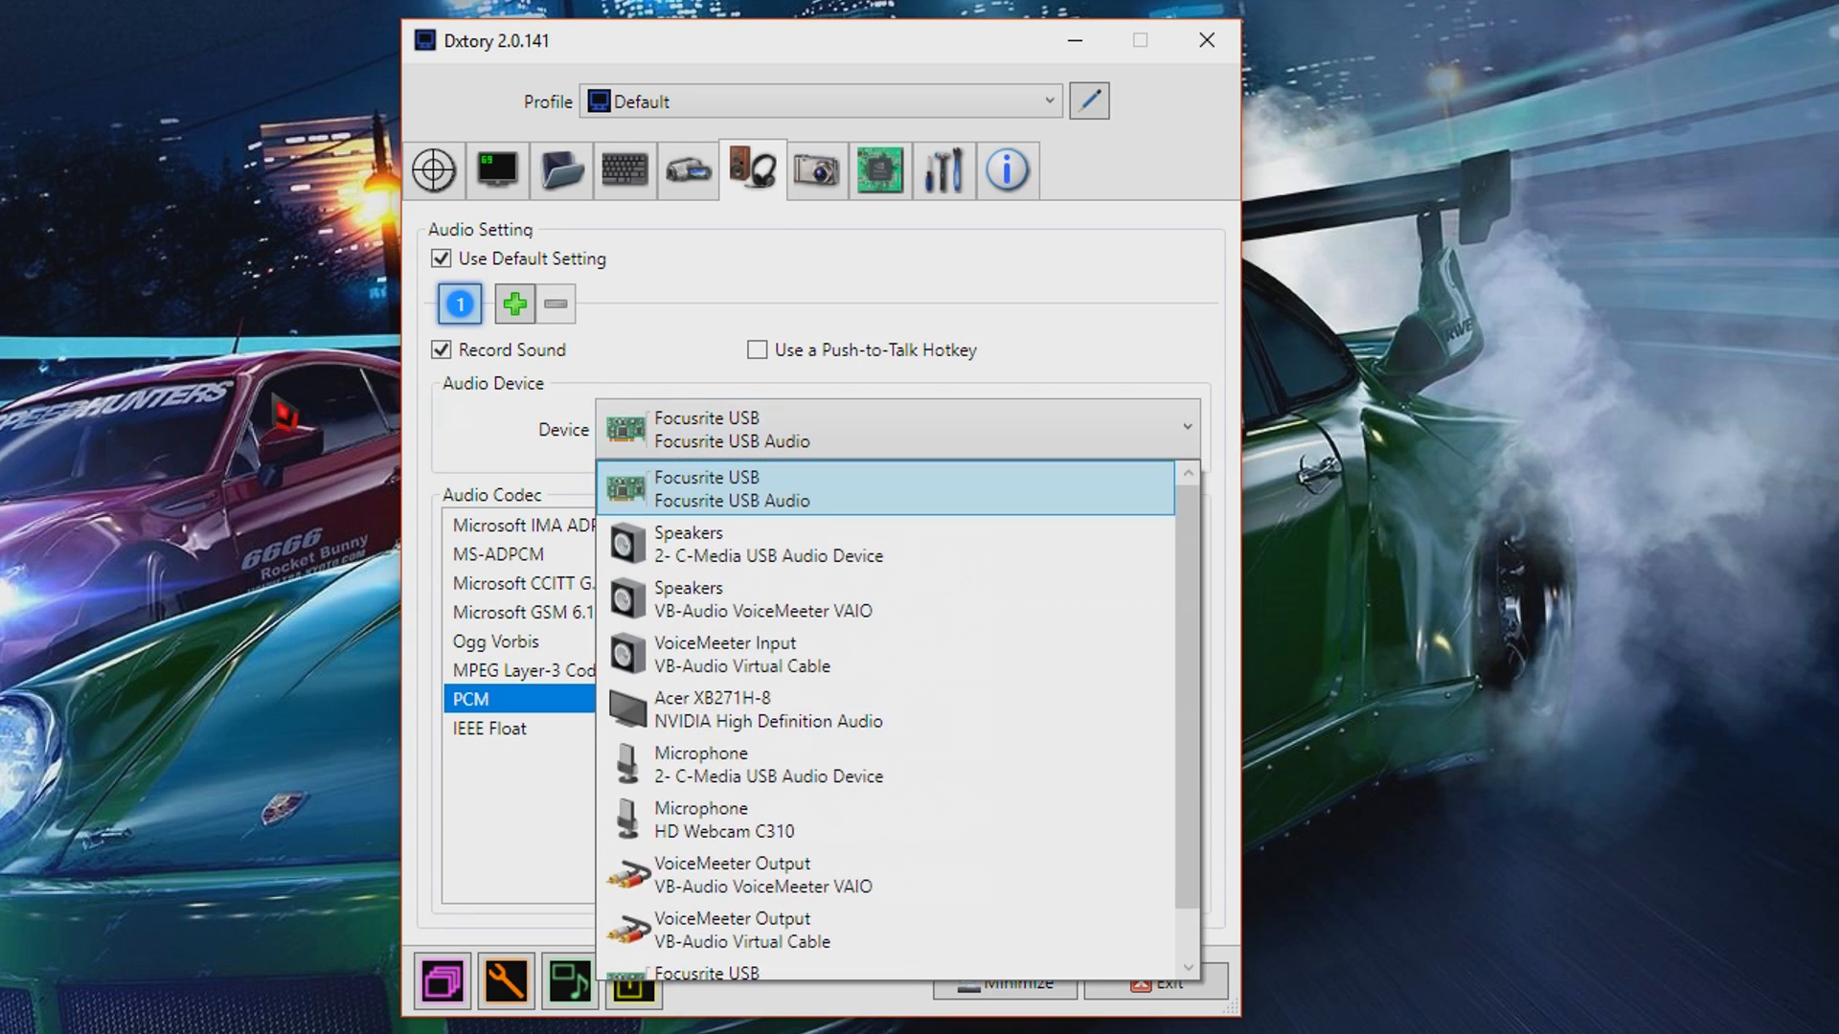
left_click(781, 439)
Add a second audio track, try the VB-Audio VoiceMeeter VAIO speakers, and set its device to the C-Media USB Audio Device microphone.
left_click(512, 306)
left_click(518, 314)
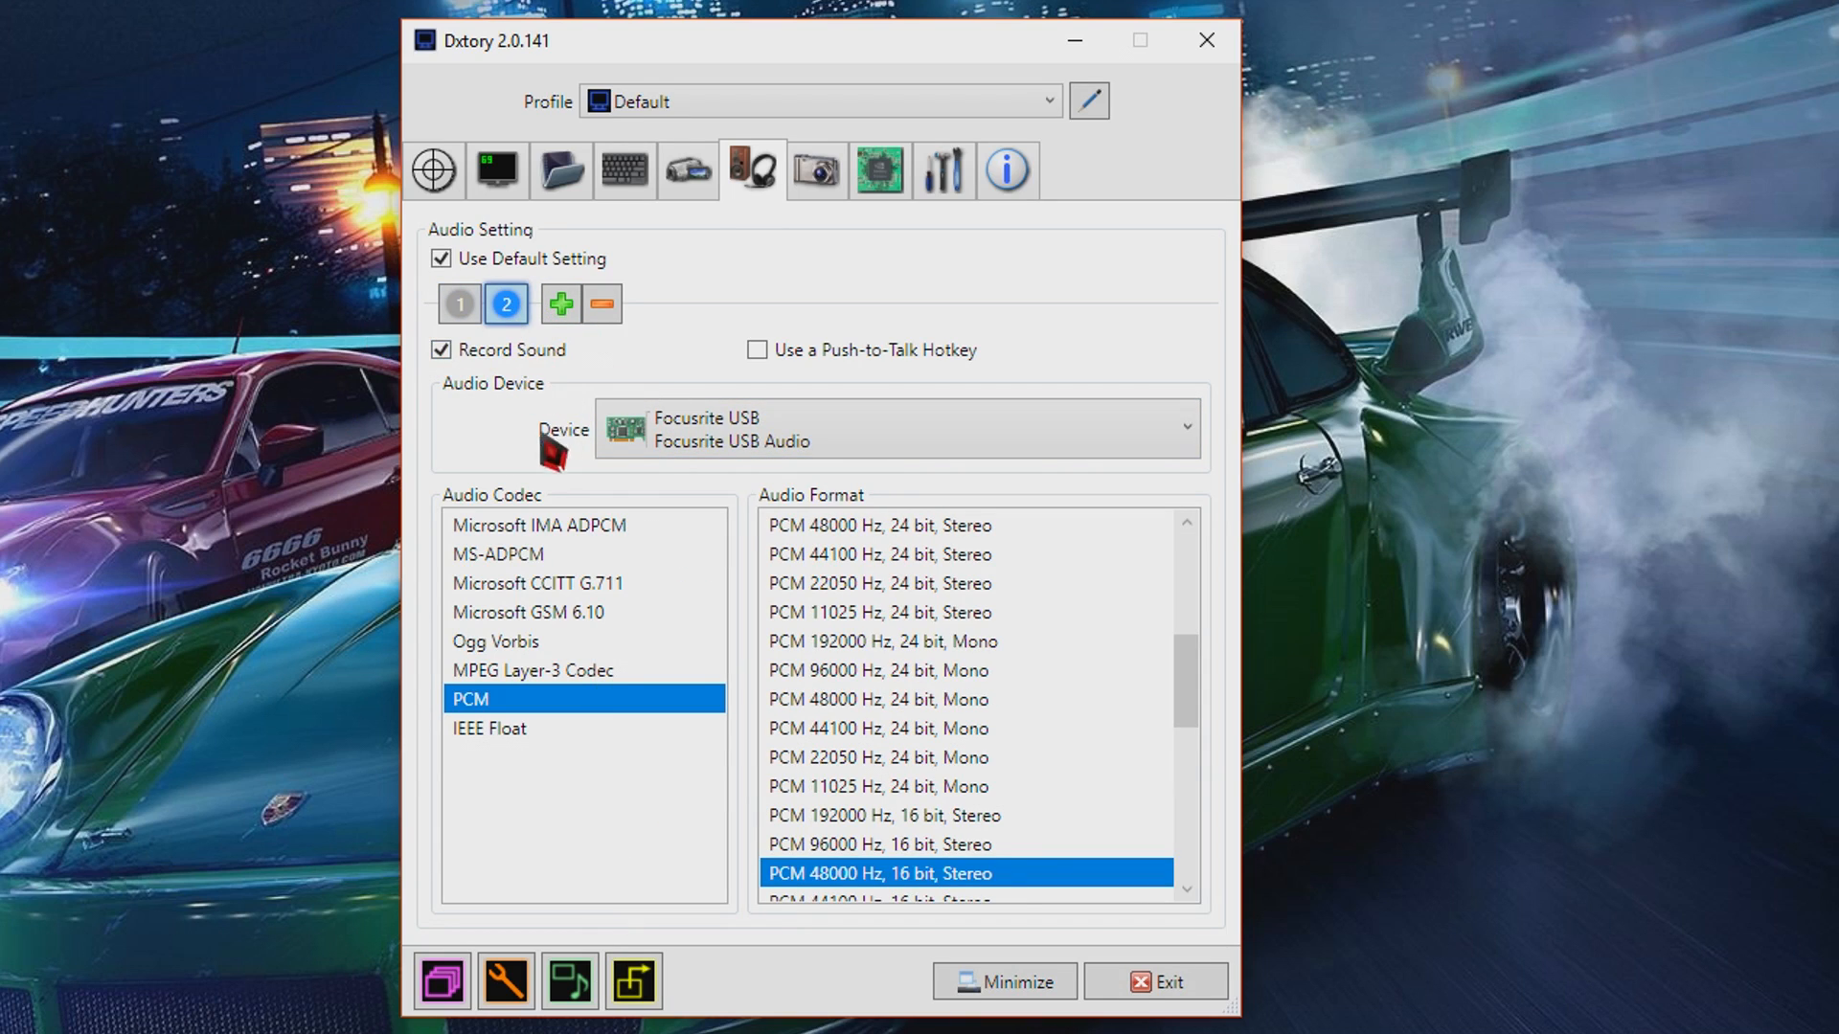
left_click(736, 446)
scroll(822, 795, "down", 1)
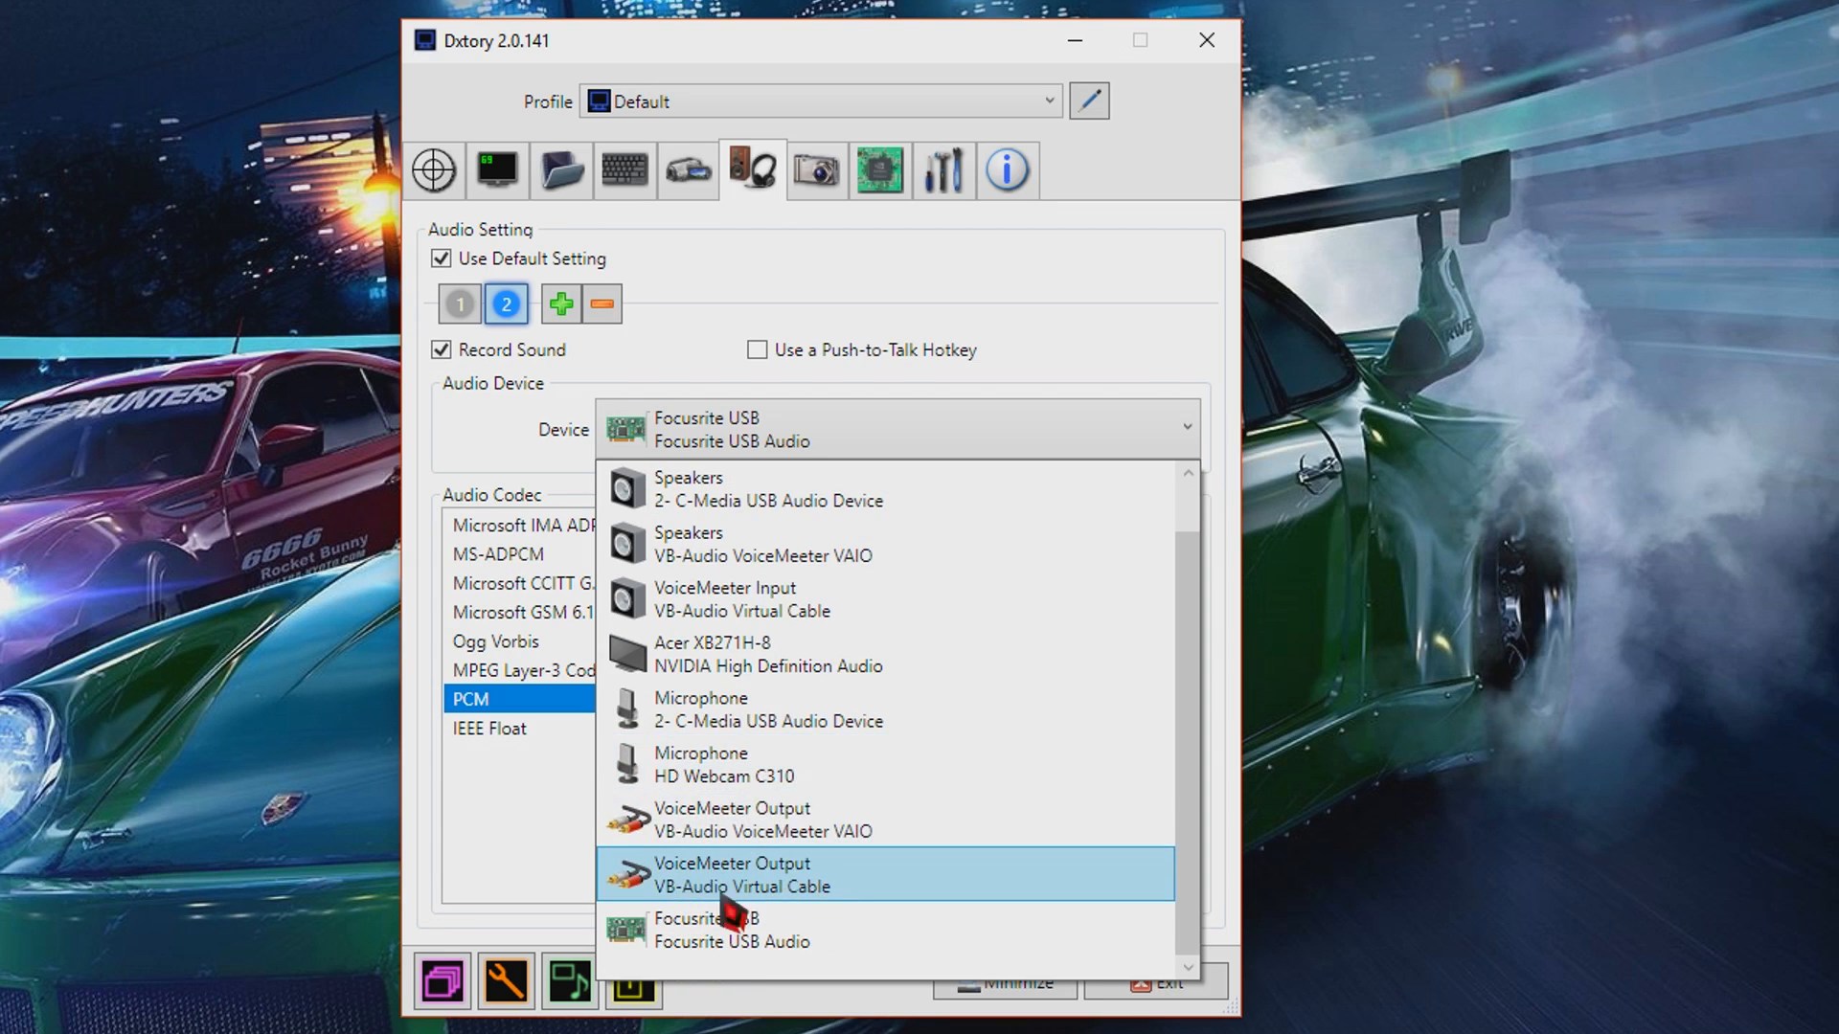
left_click(814, 654)
left_click(753, 446)
left_click(756, 543)
left_click(747, 445)
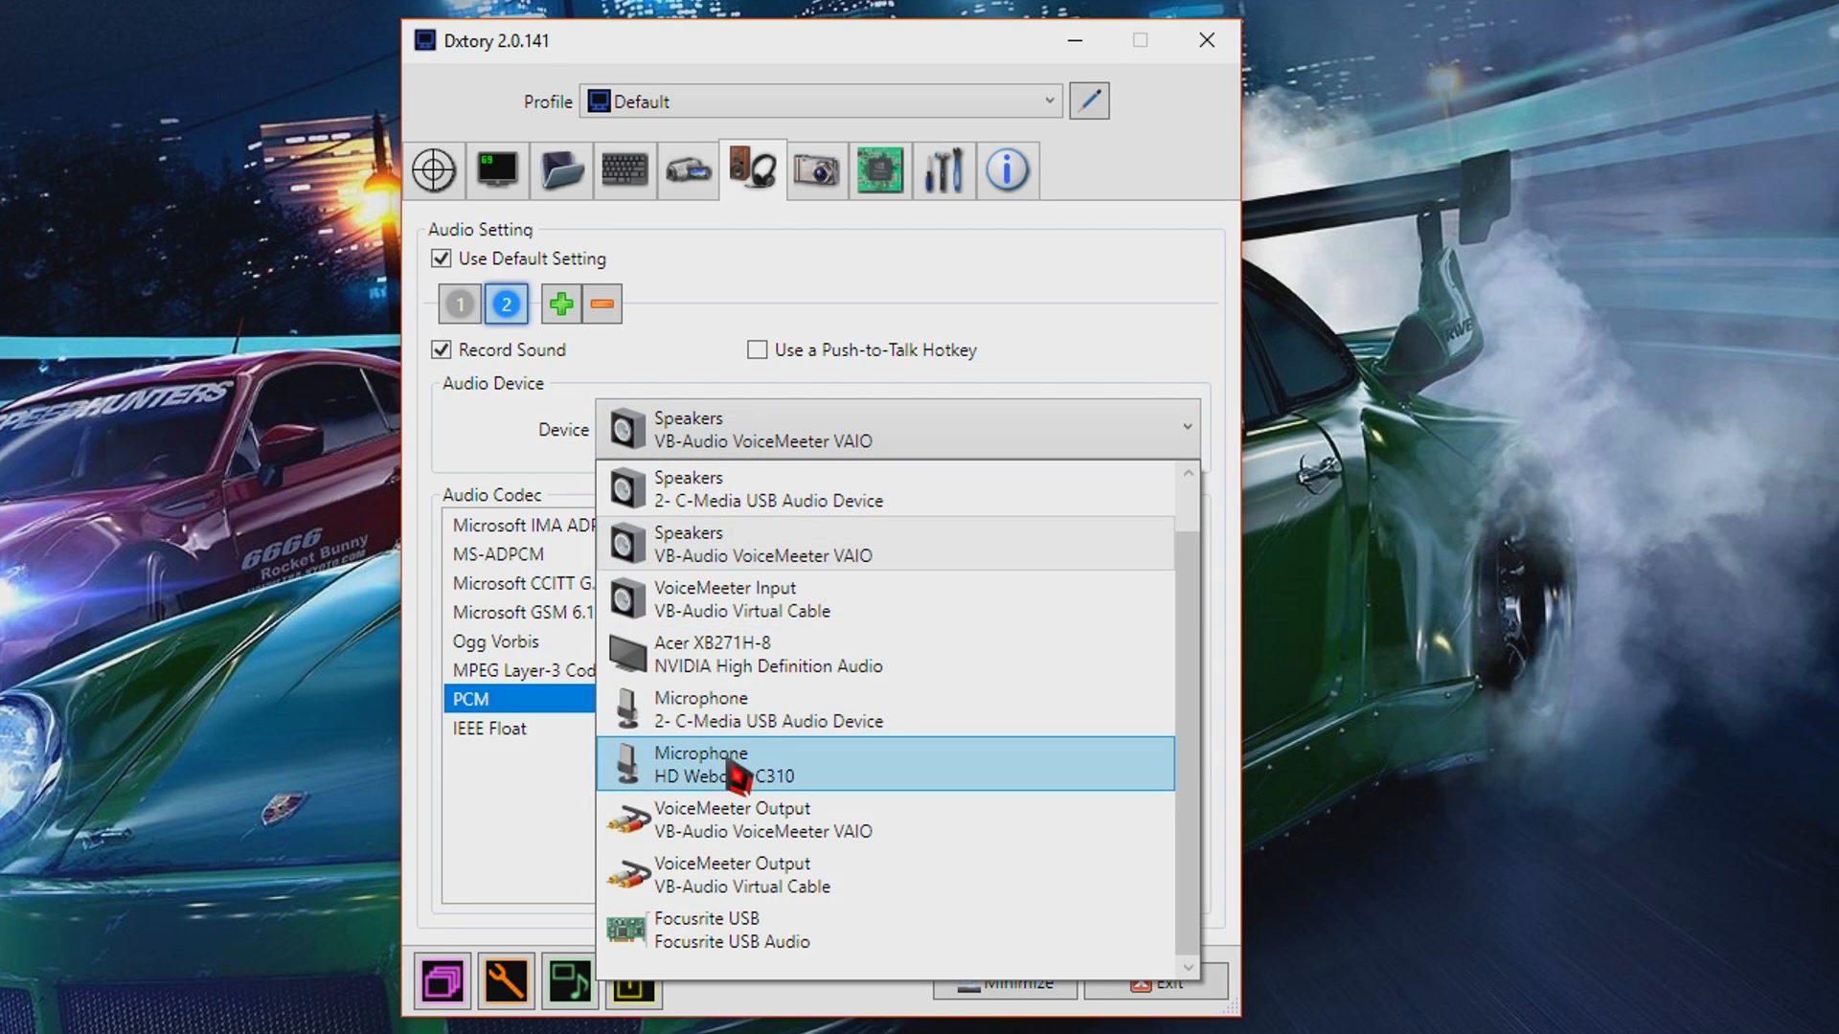
left_click(757, 708)
left_click_drag(1007, 487, 1012, 534)
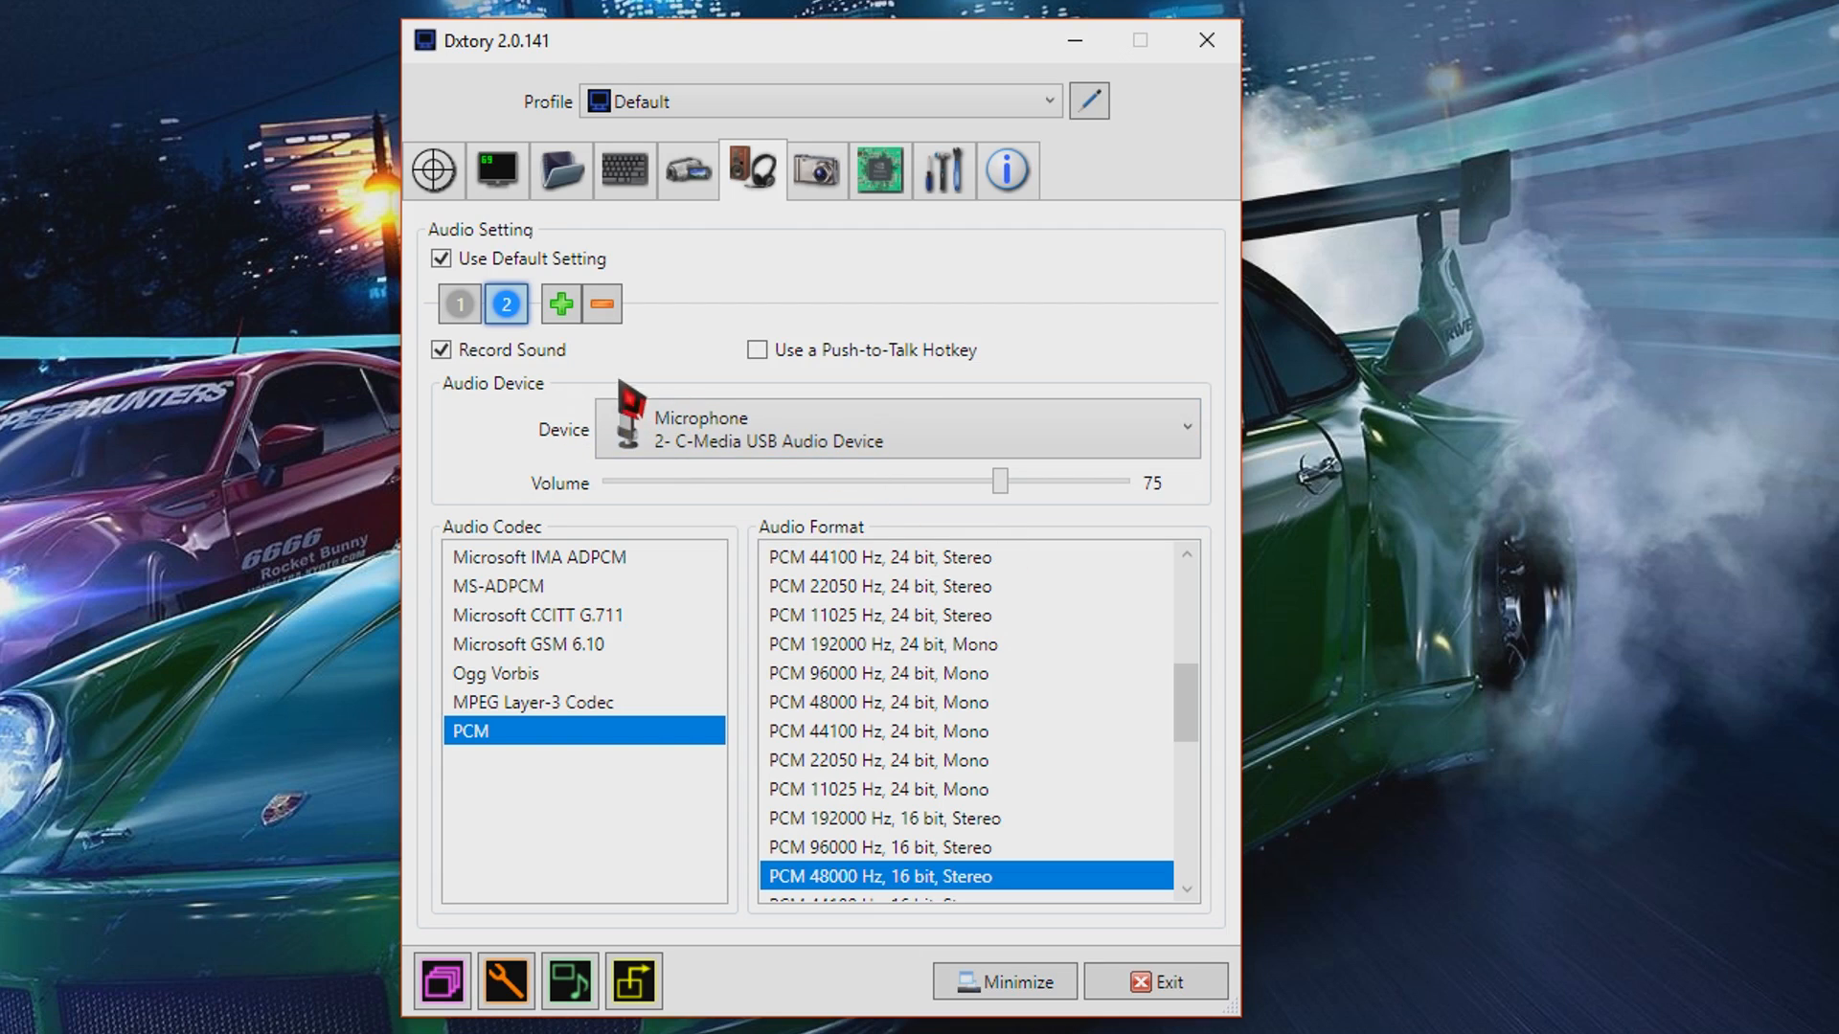
Remove the second audio track and review the recording devices available for the remaining track.
left_click(603, 306)
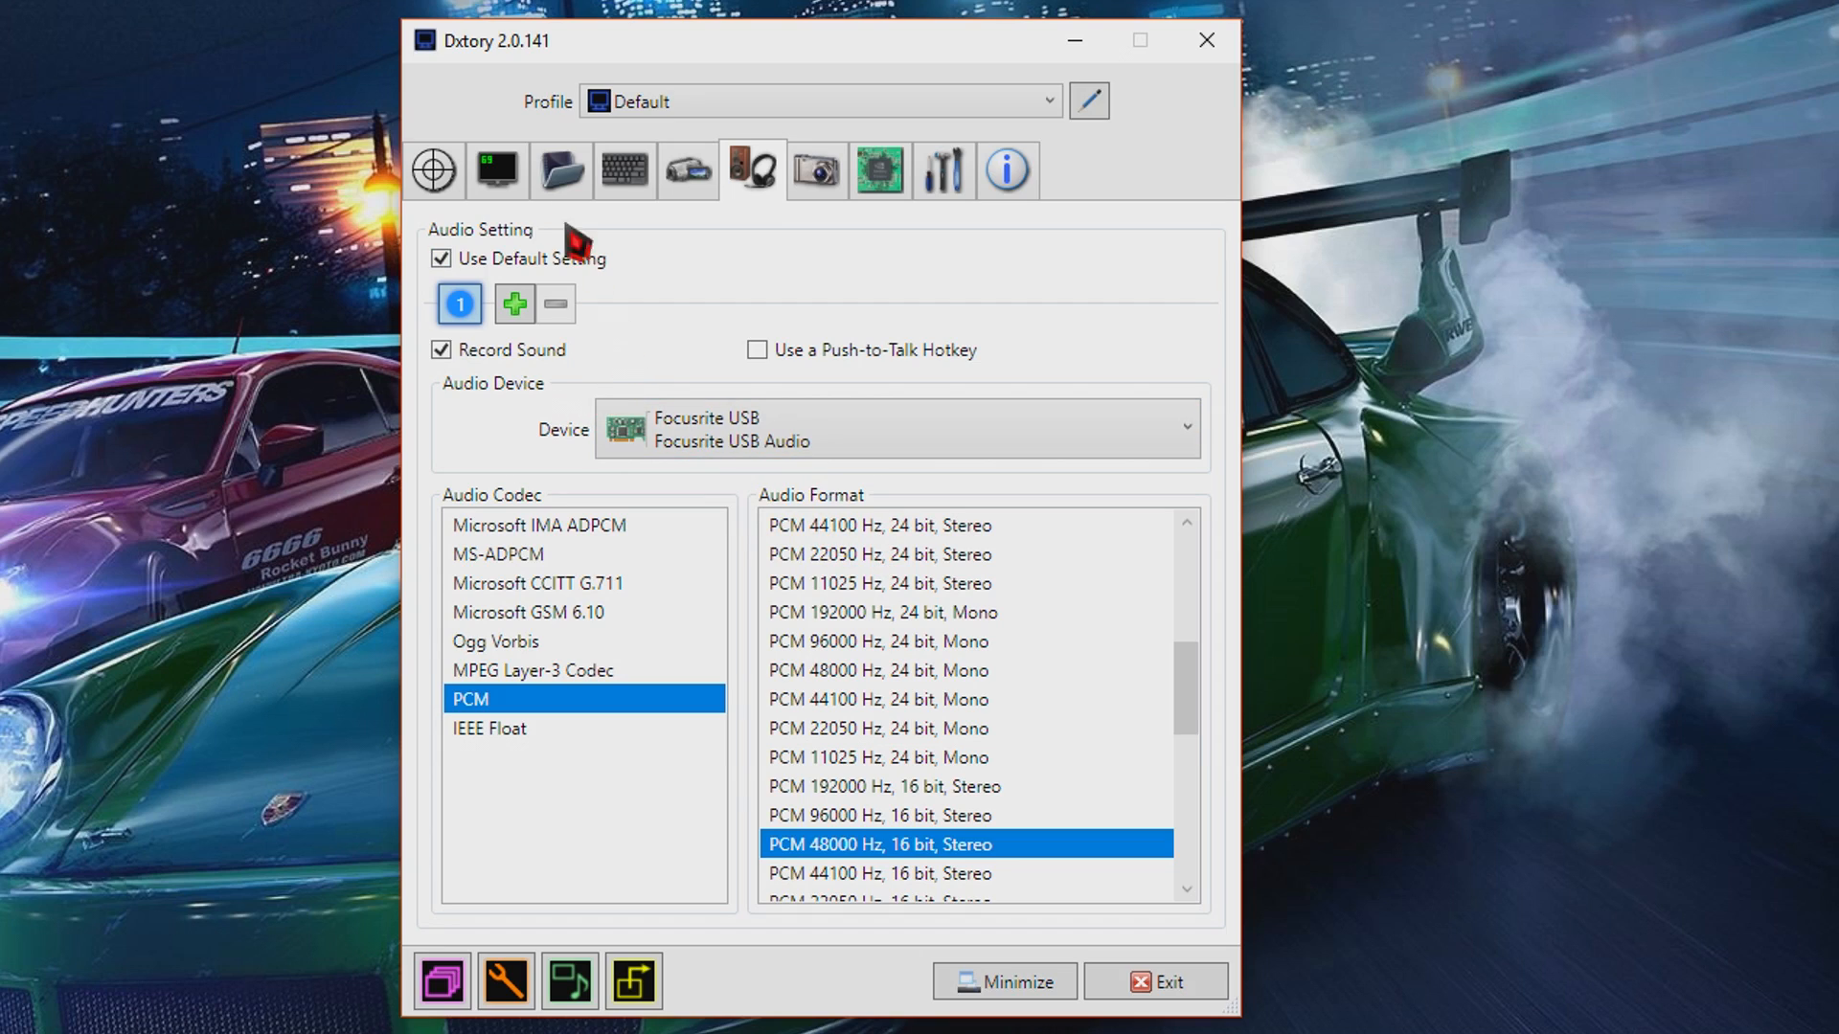
left_click(791, 443)
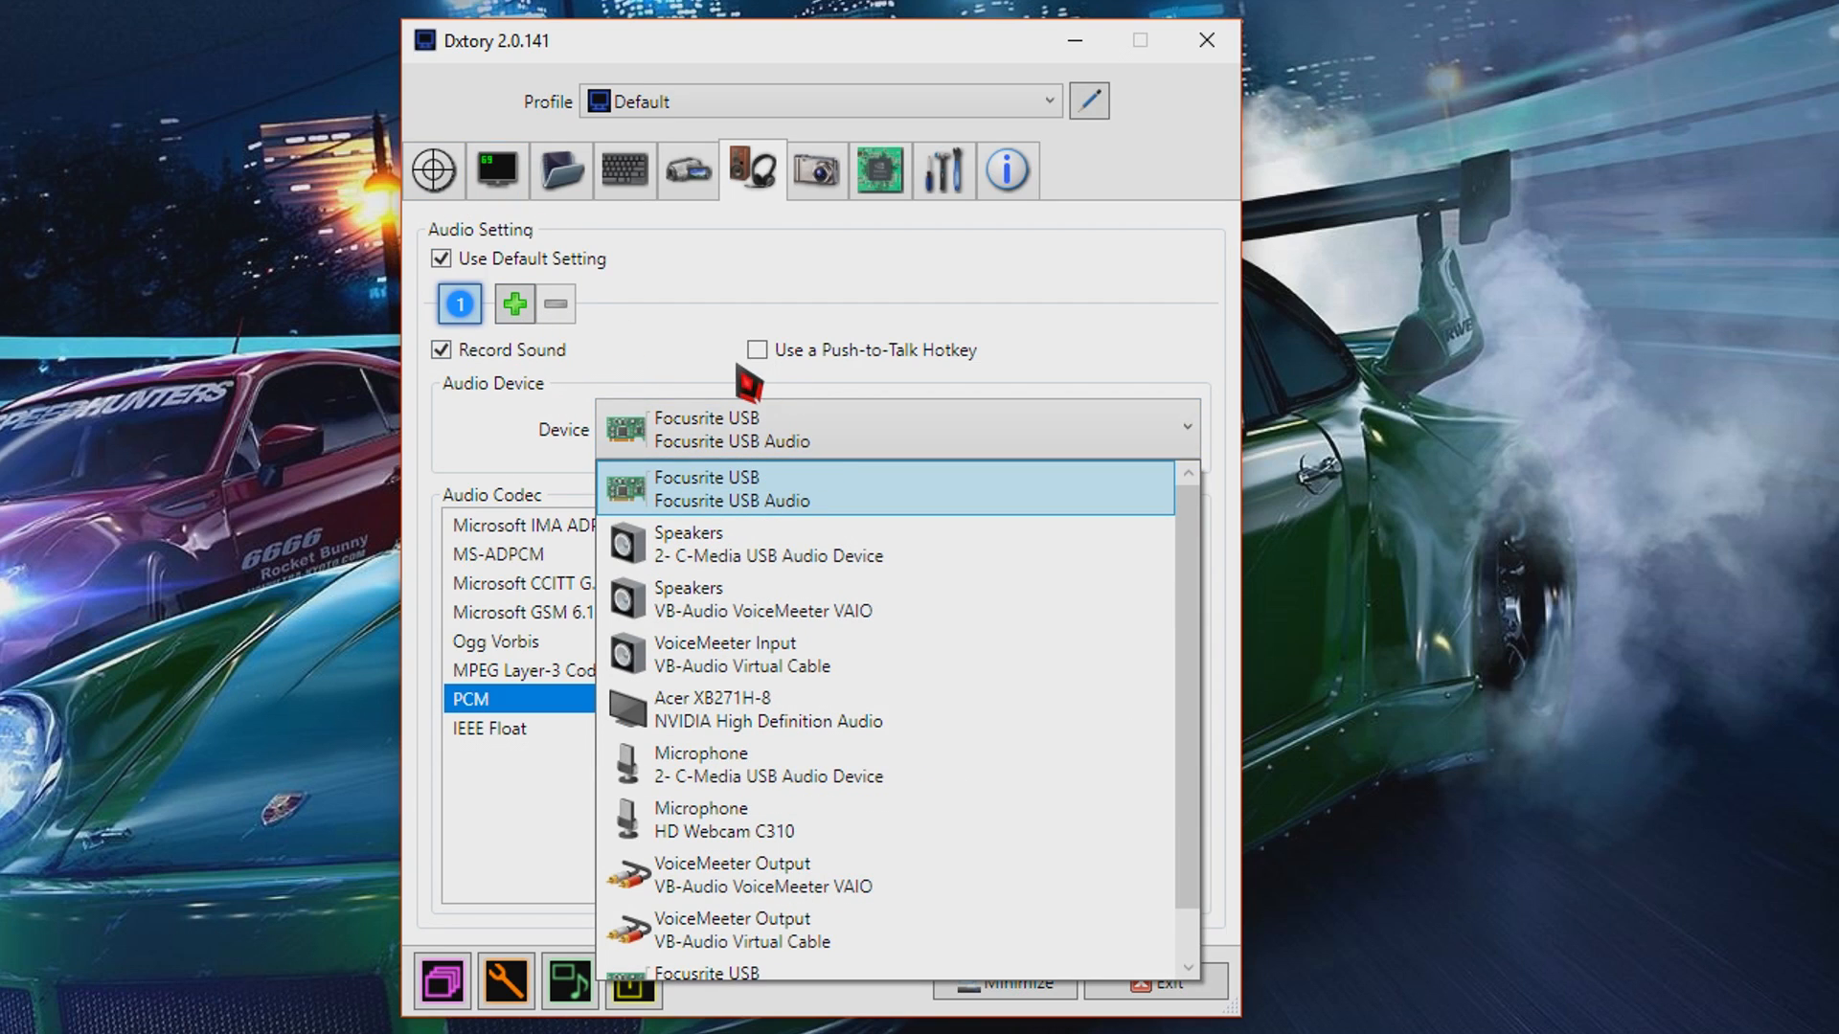
left_click(771, 442)
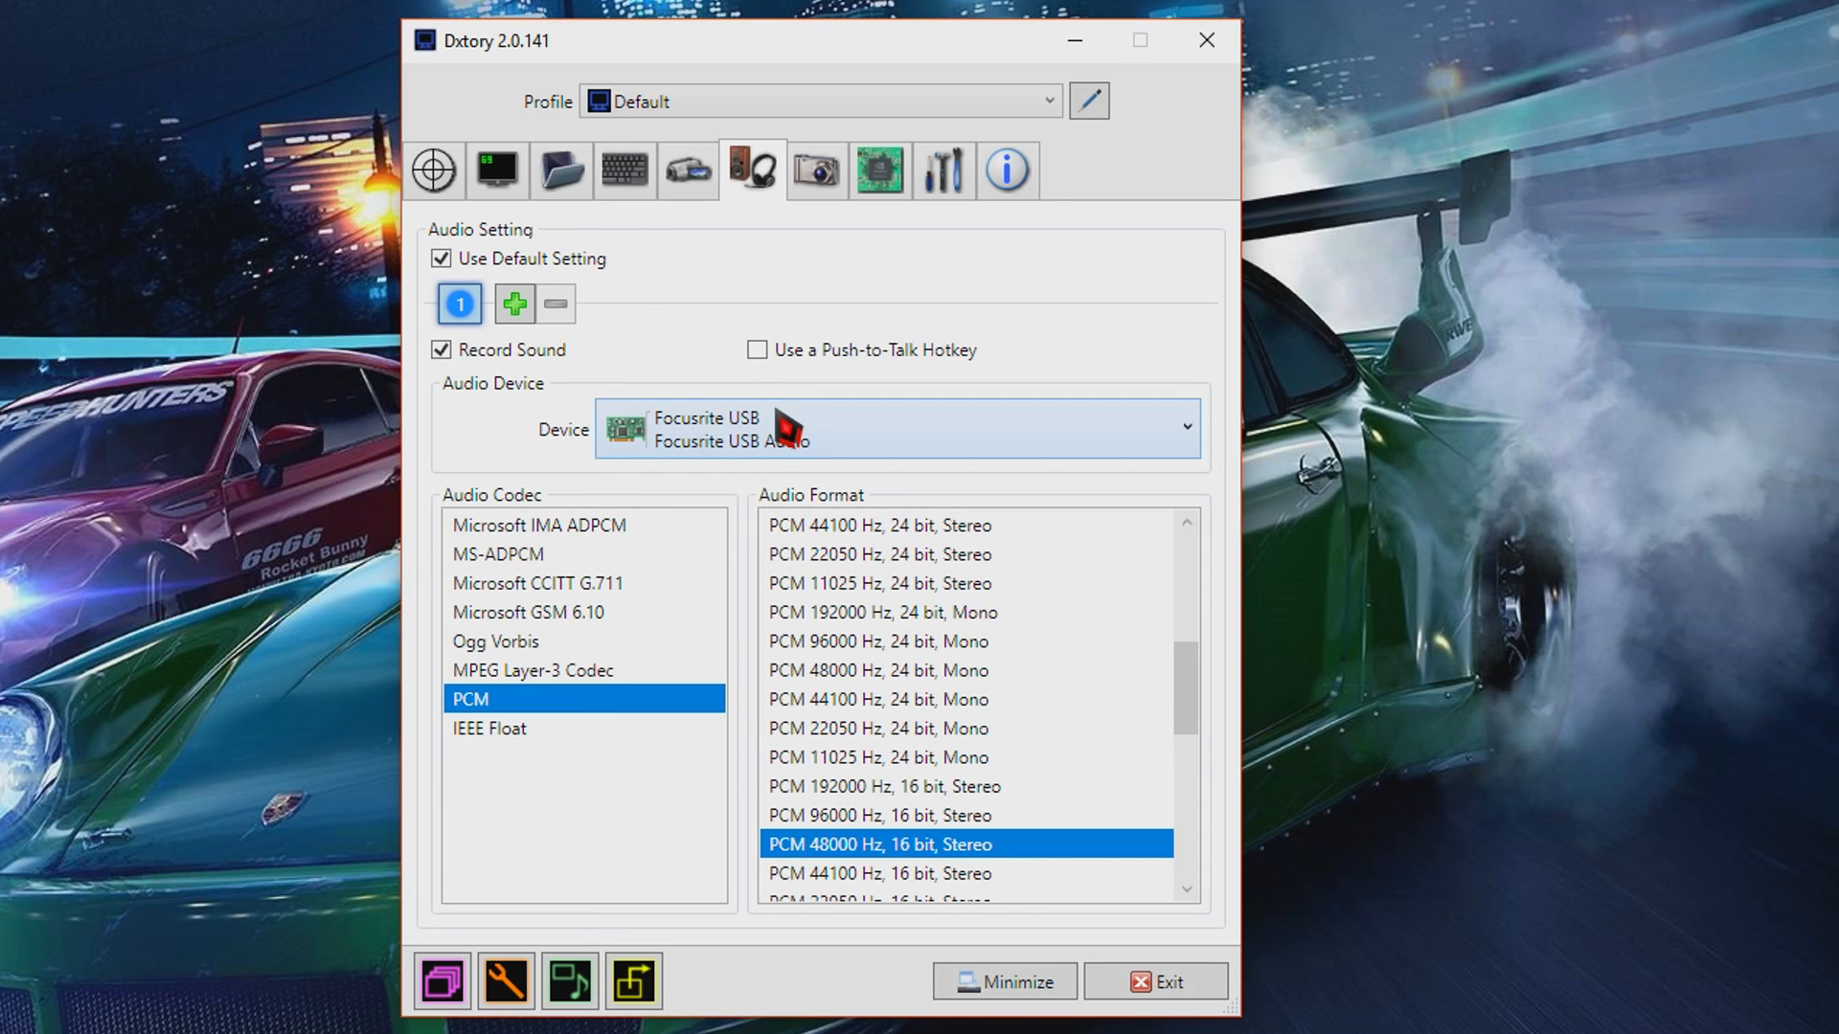
left_click(807, 442)
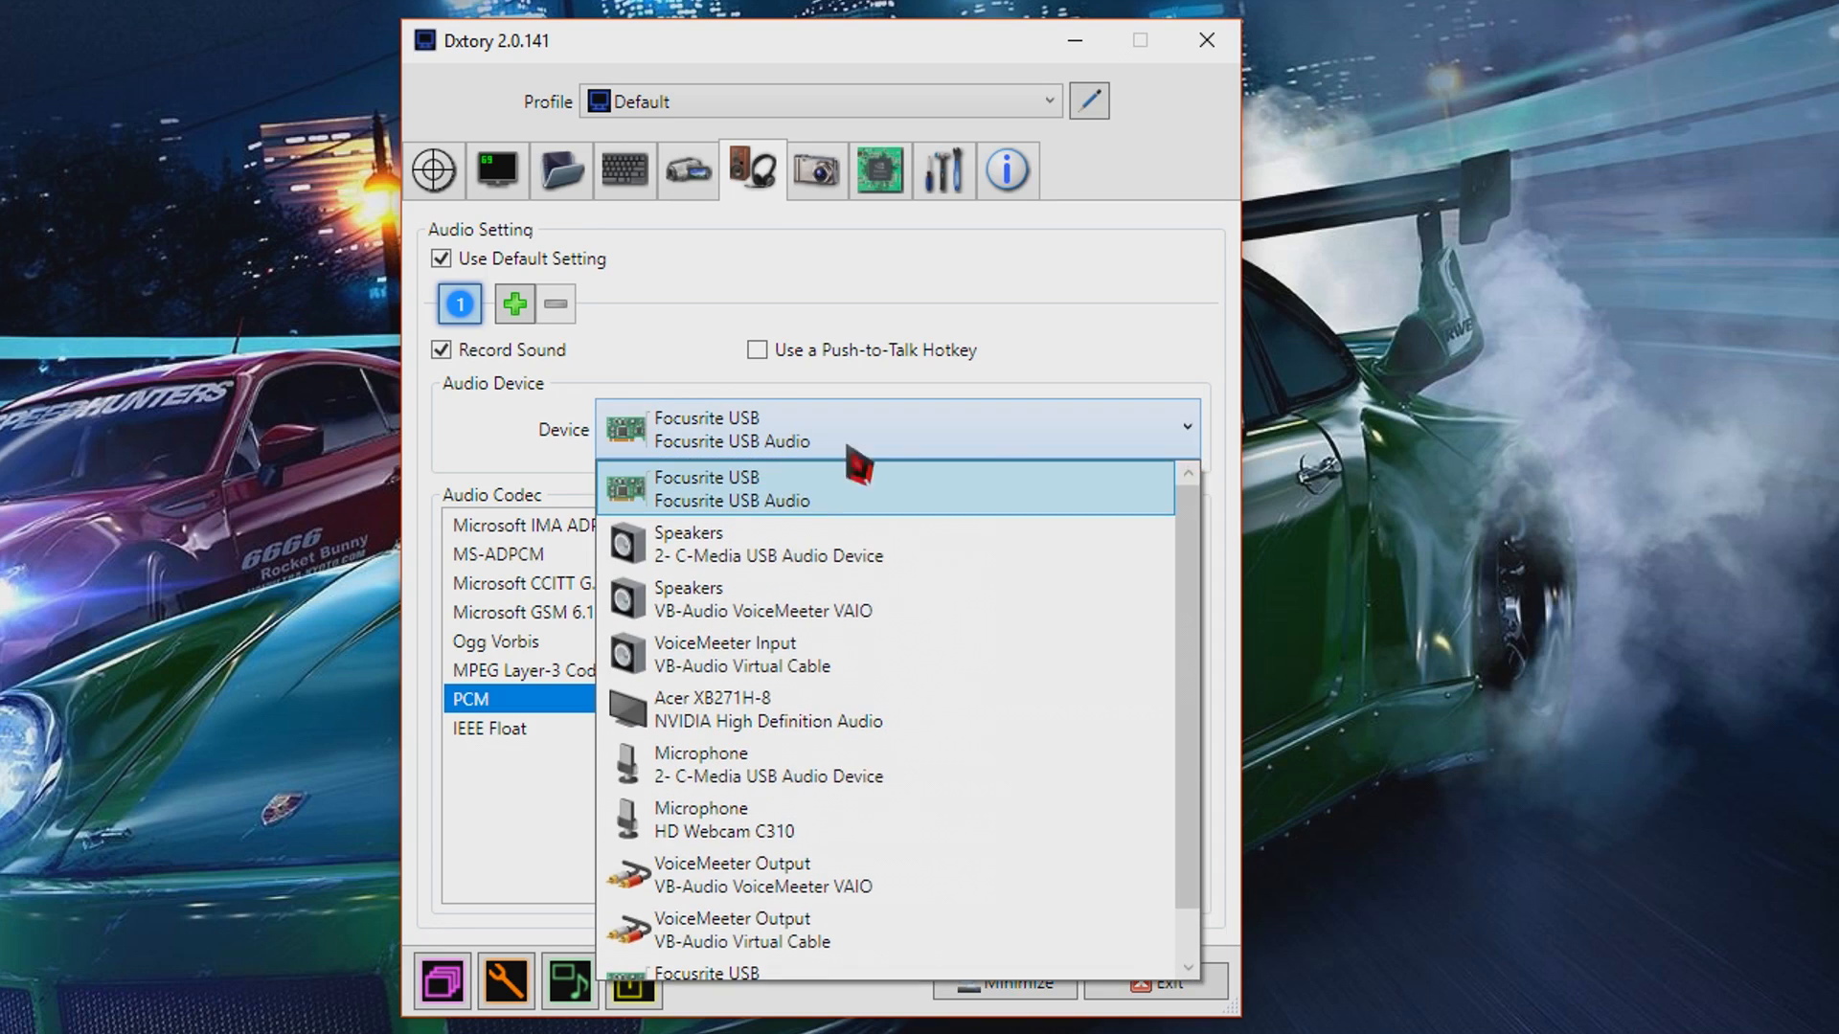
left_click(1191, 431)
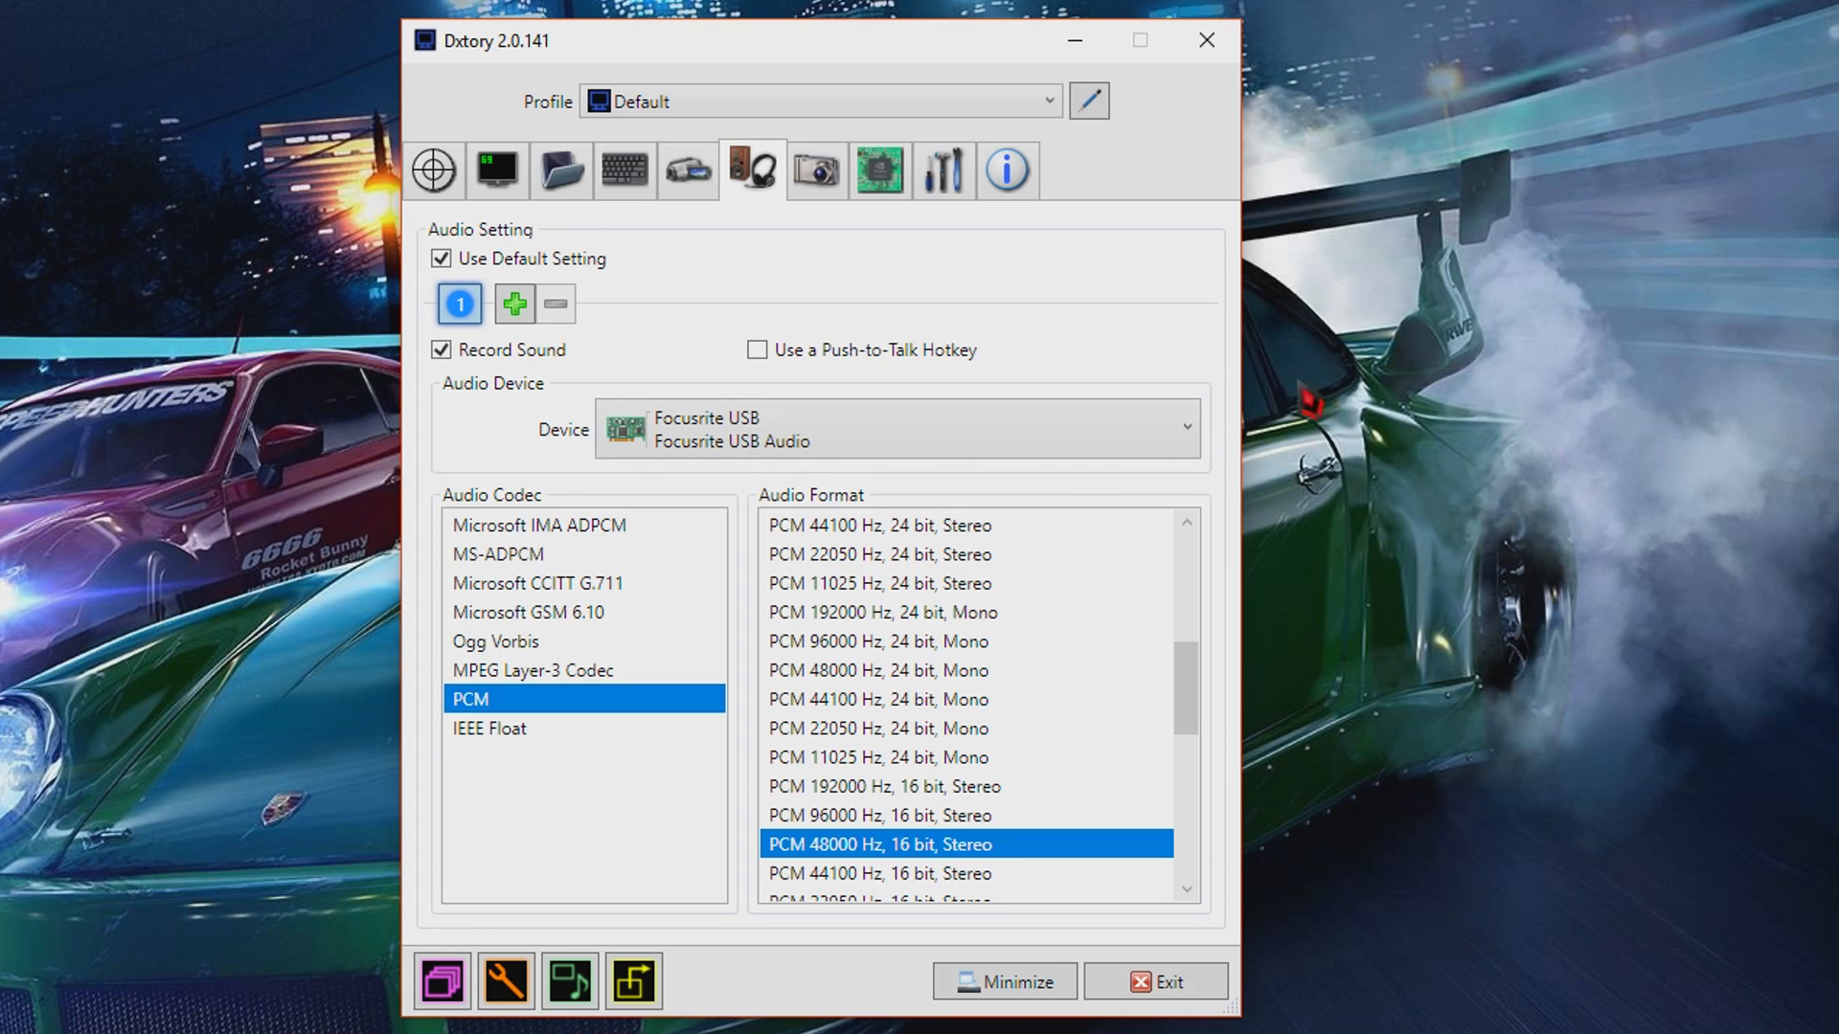
Open the screenshot settings and review the available image file formats.
mouse_move(533, 45)
left_mouse_down()
mouse_move(550, 44)
mouse_move(511, 47)
left_mouse_up()
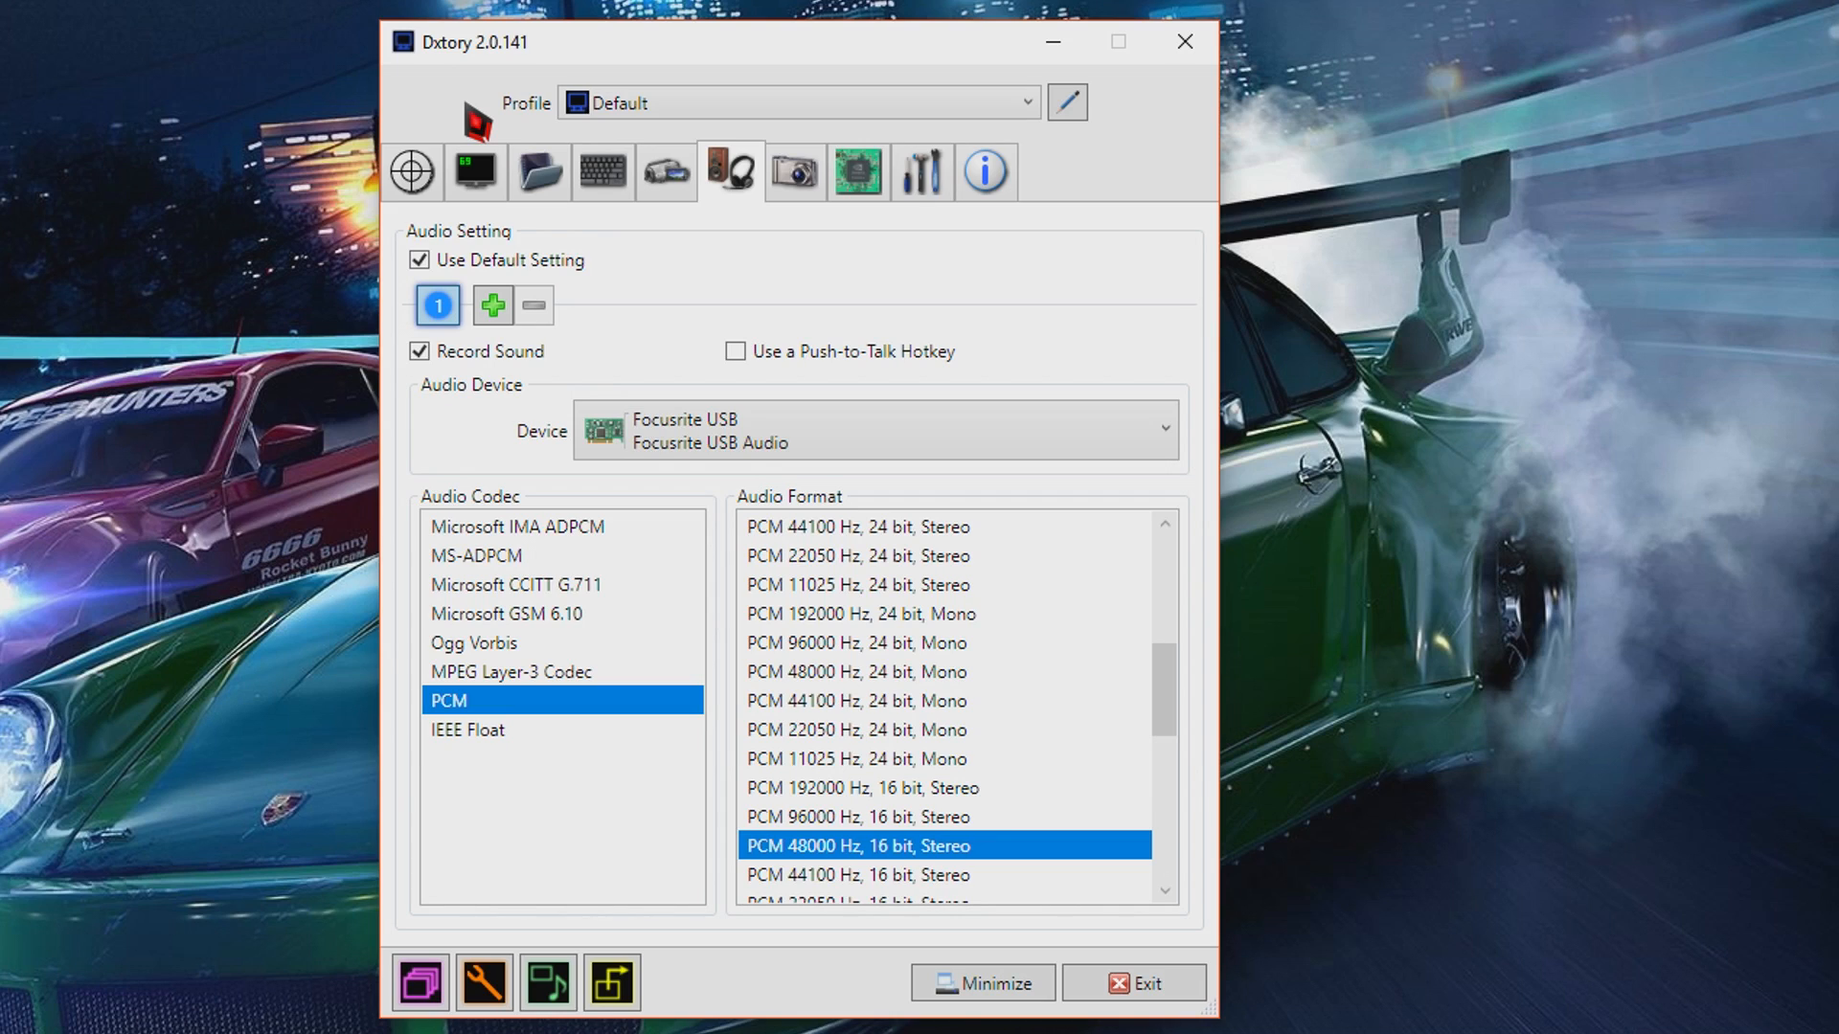
left_click(779, 174)
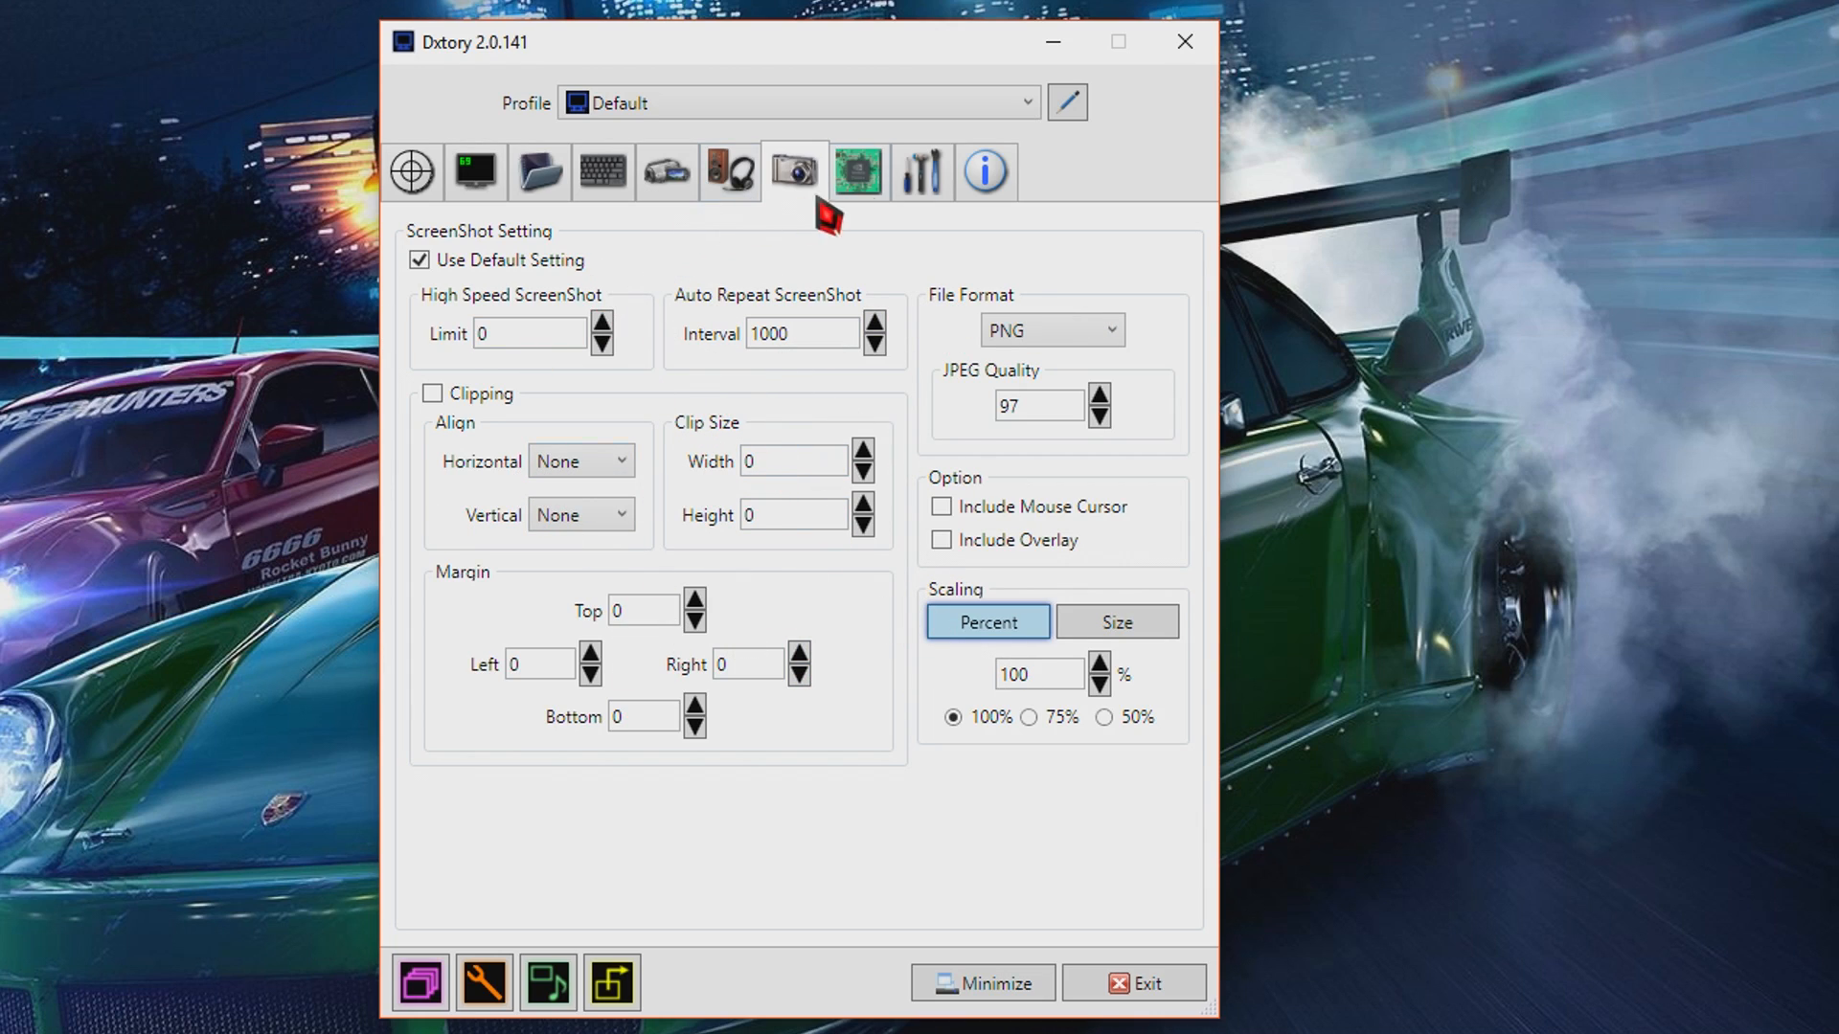
left_click(1064, 320)
left_click(1064, 320)
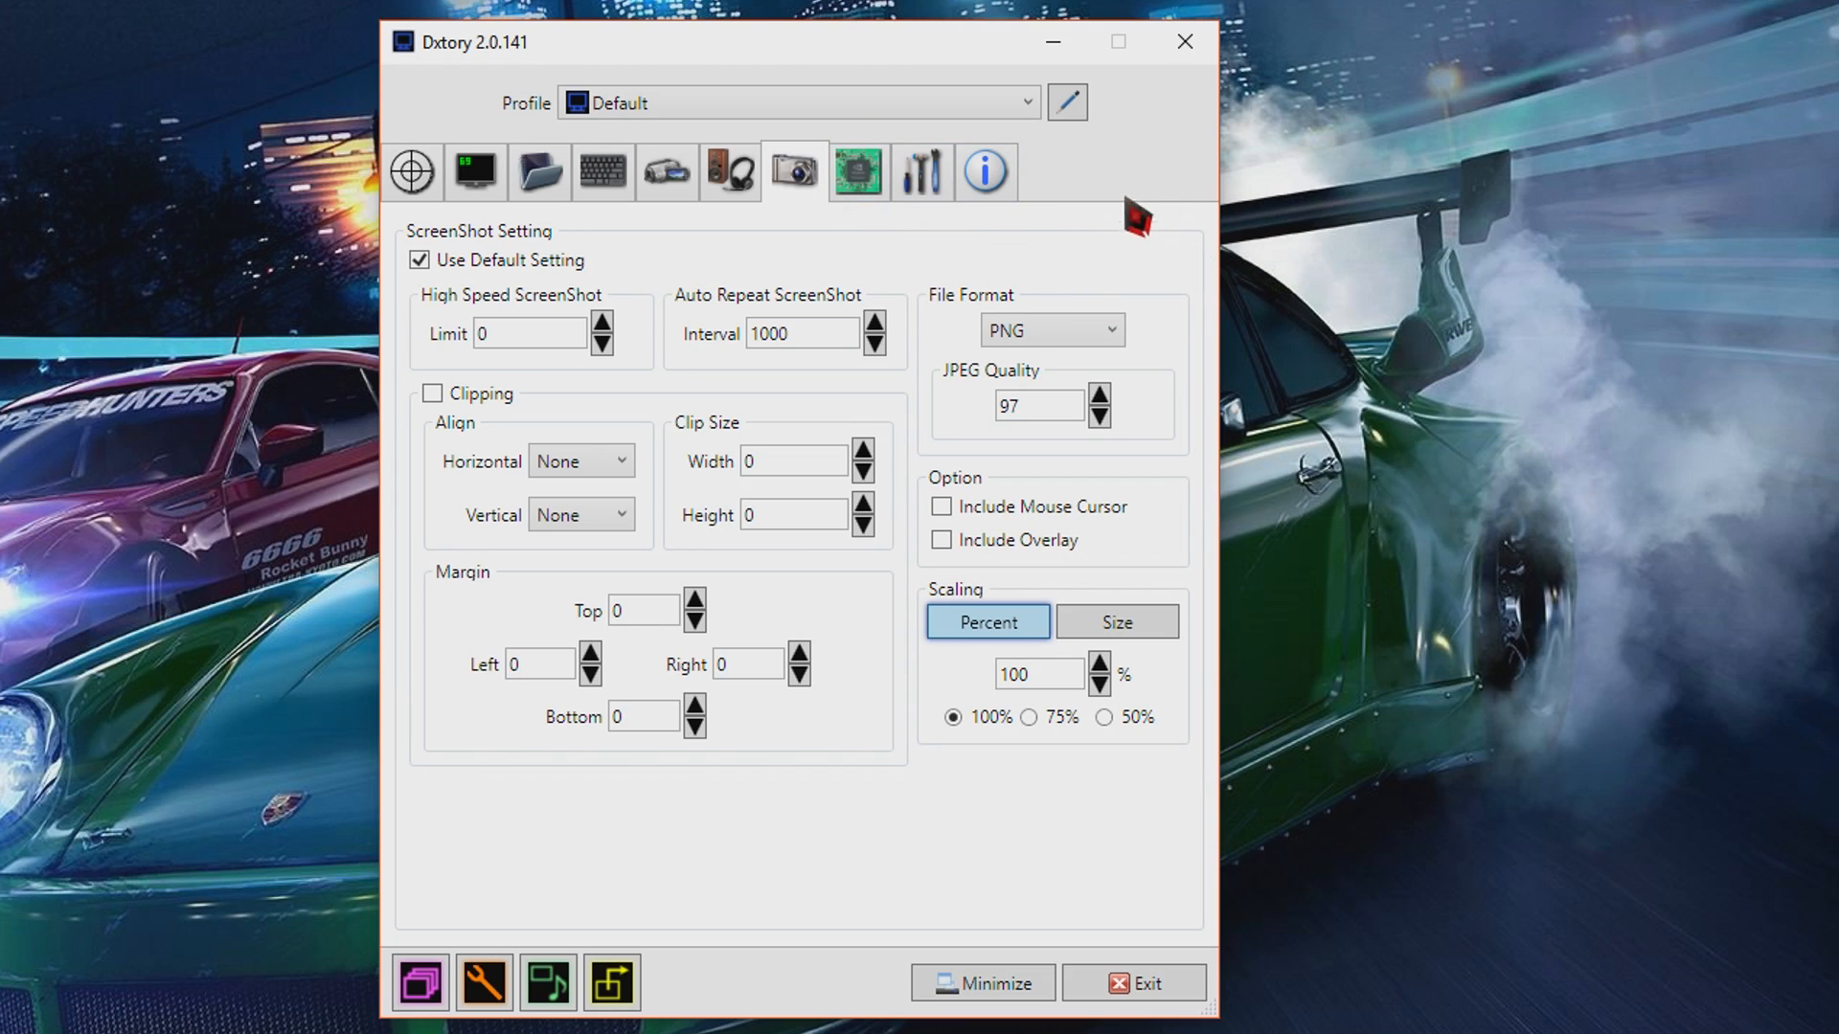
mouse_move(278, 2)
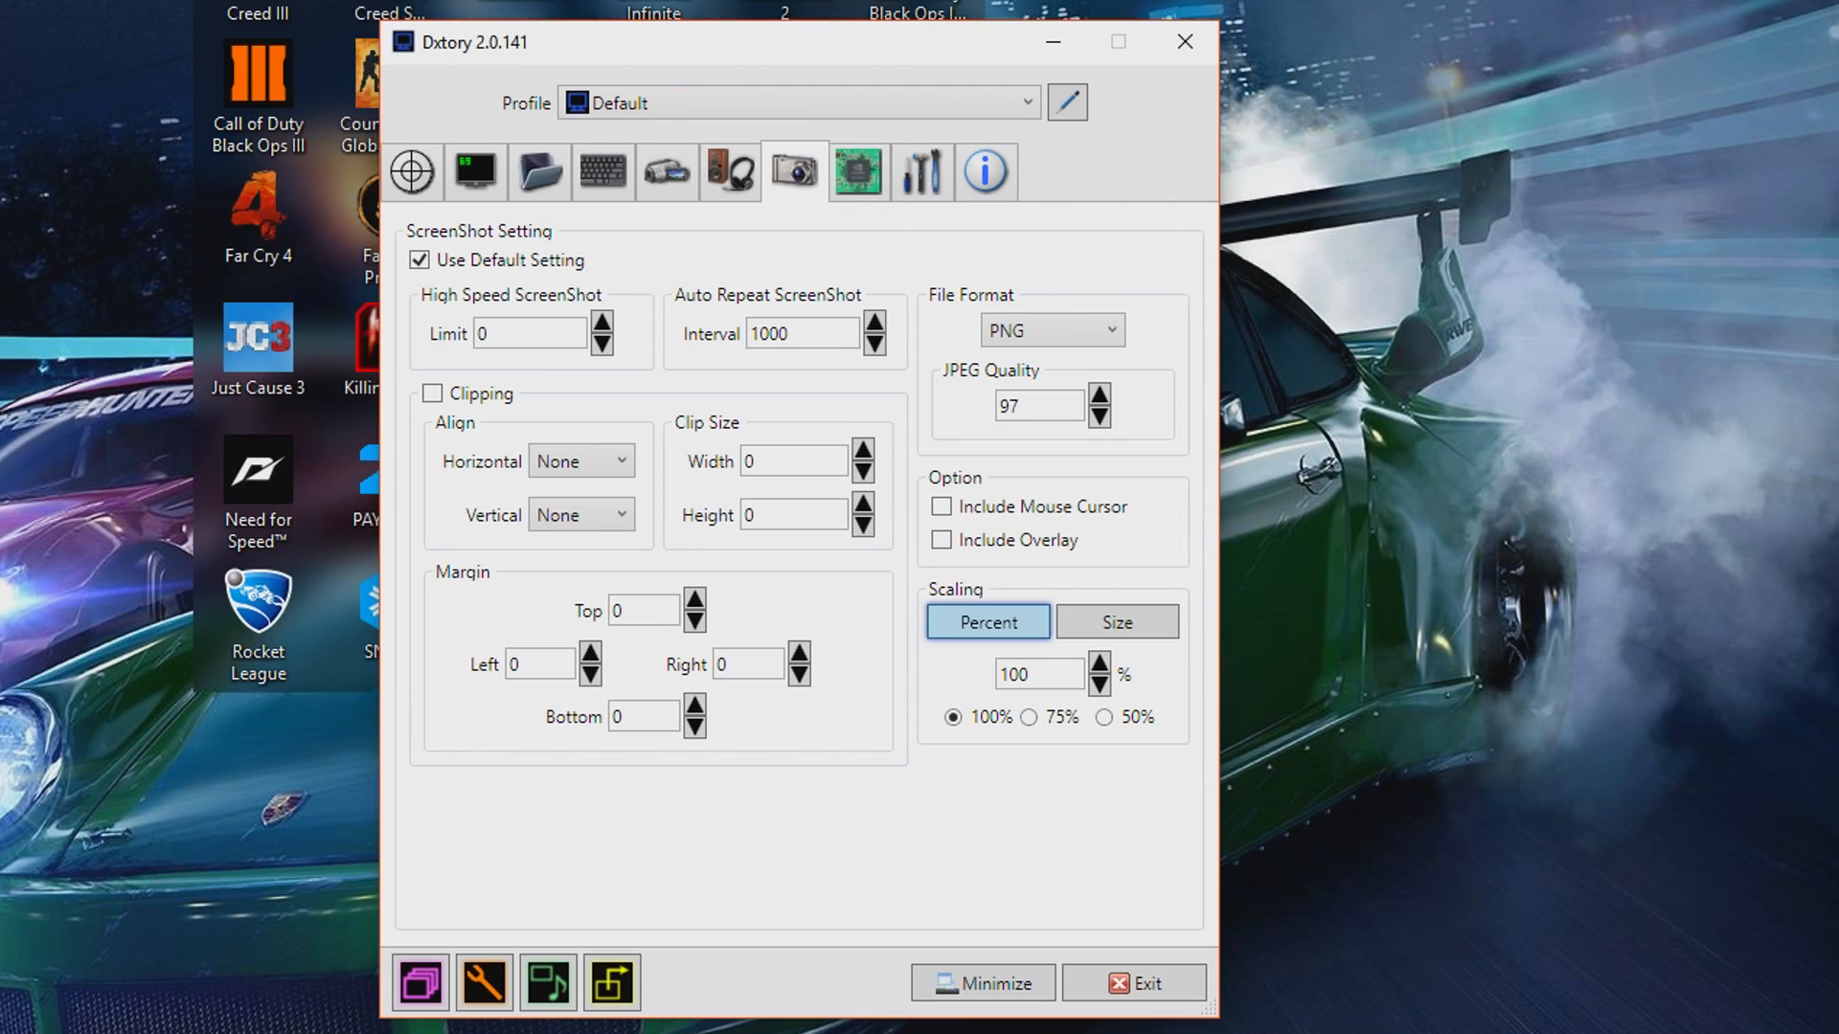
Set the processing thread priority to Highest in the advanced settings, and try the Multi GPU Stable Processing option.
left_click(883, 182)
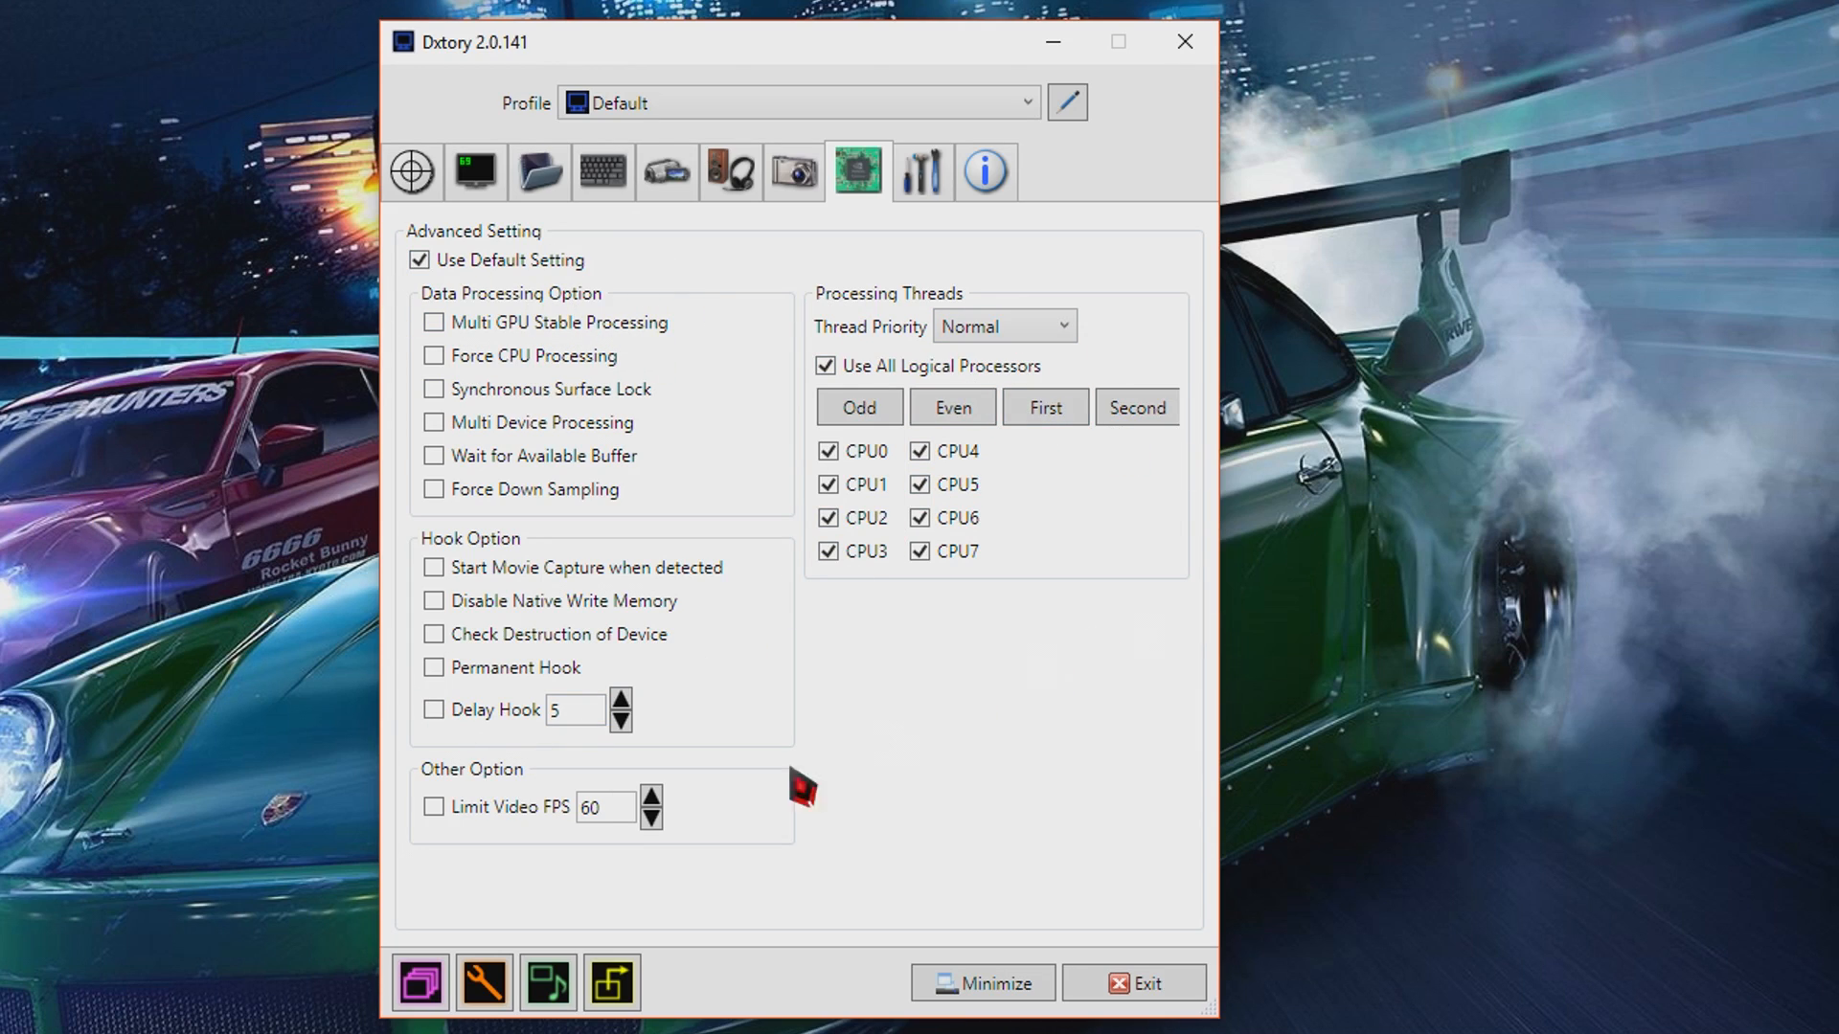
left_click(1035, 326)
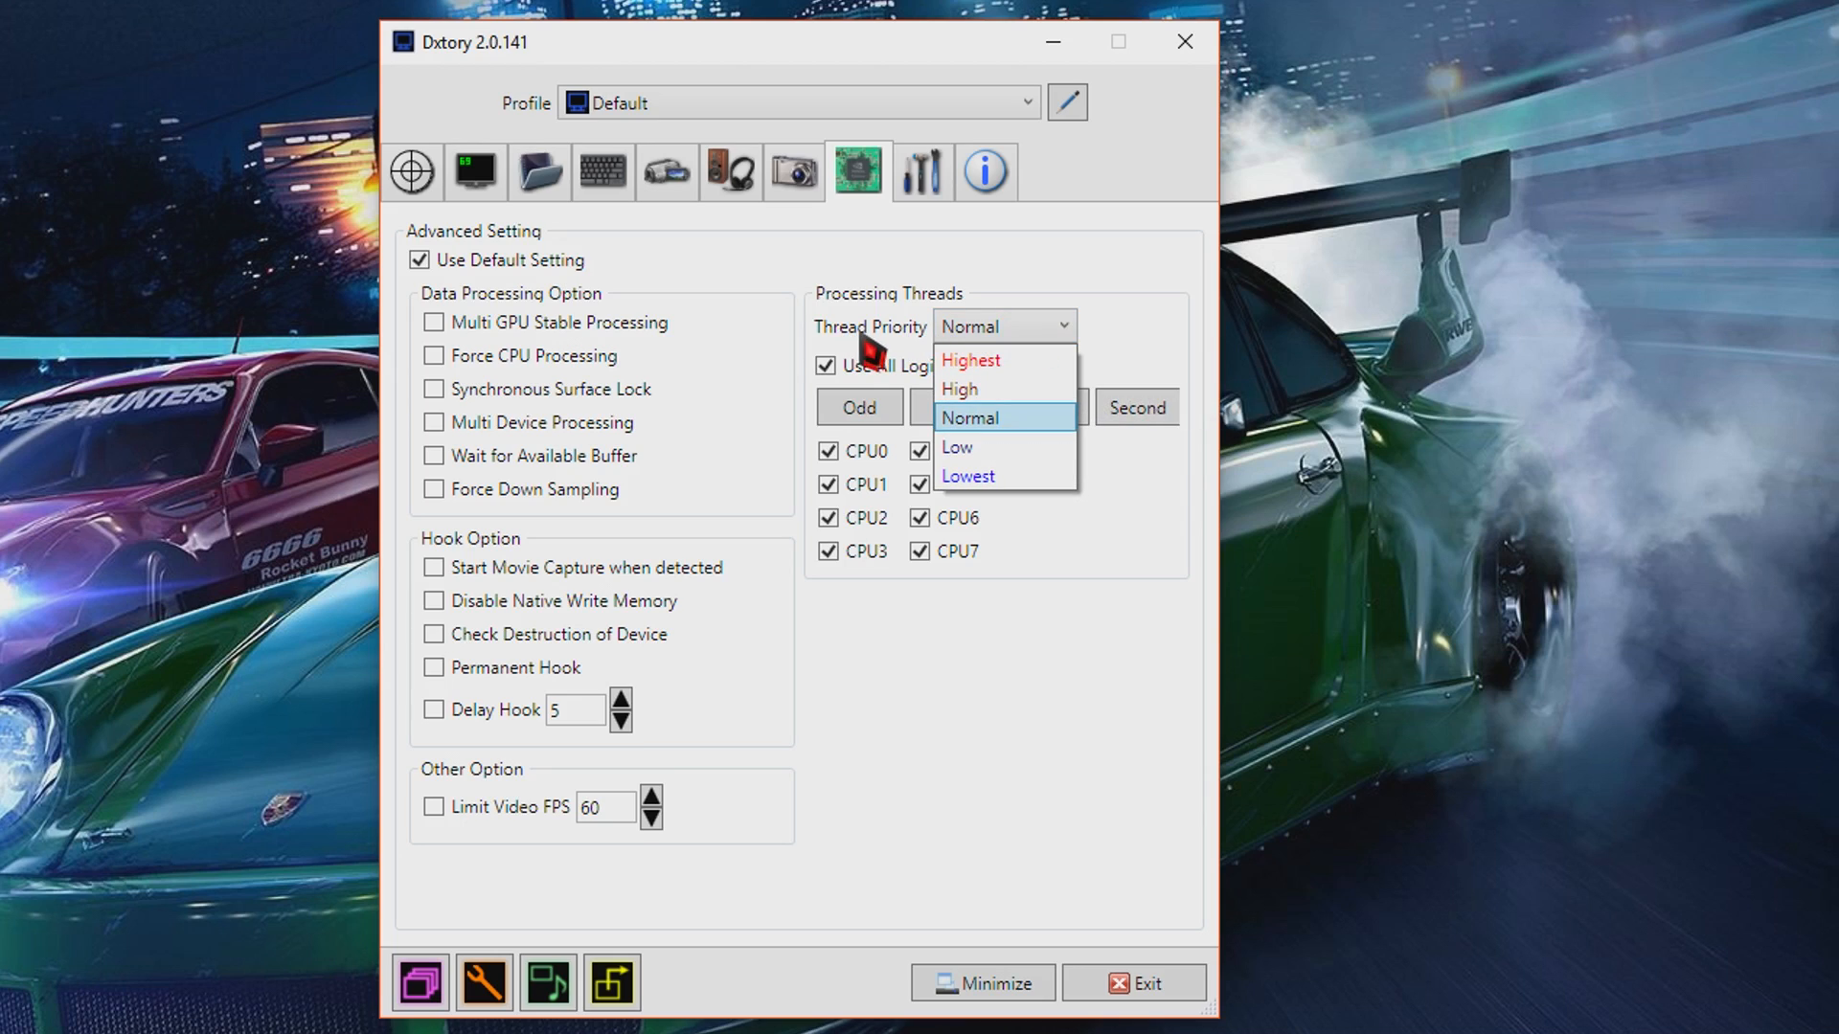
left_click(977, 361)
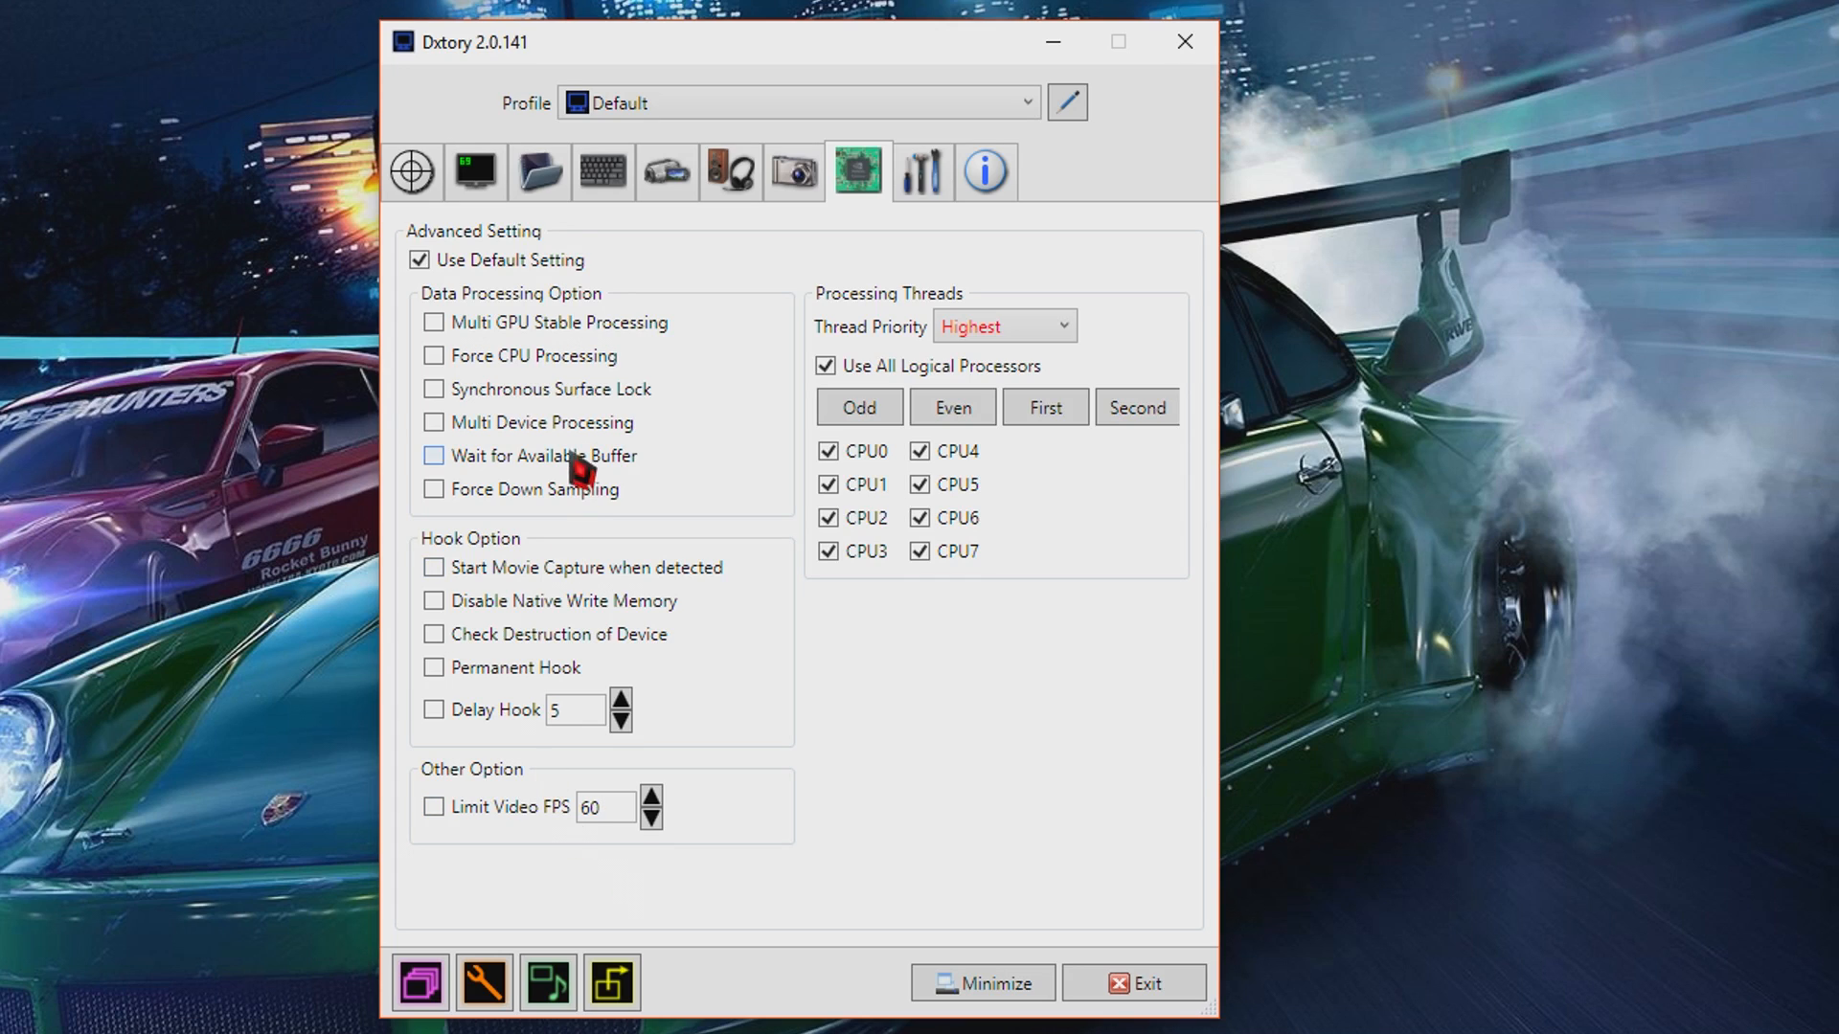
left_click(643, 328)
left_click(644, 328)
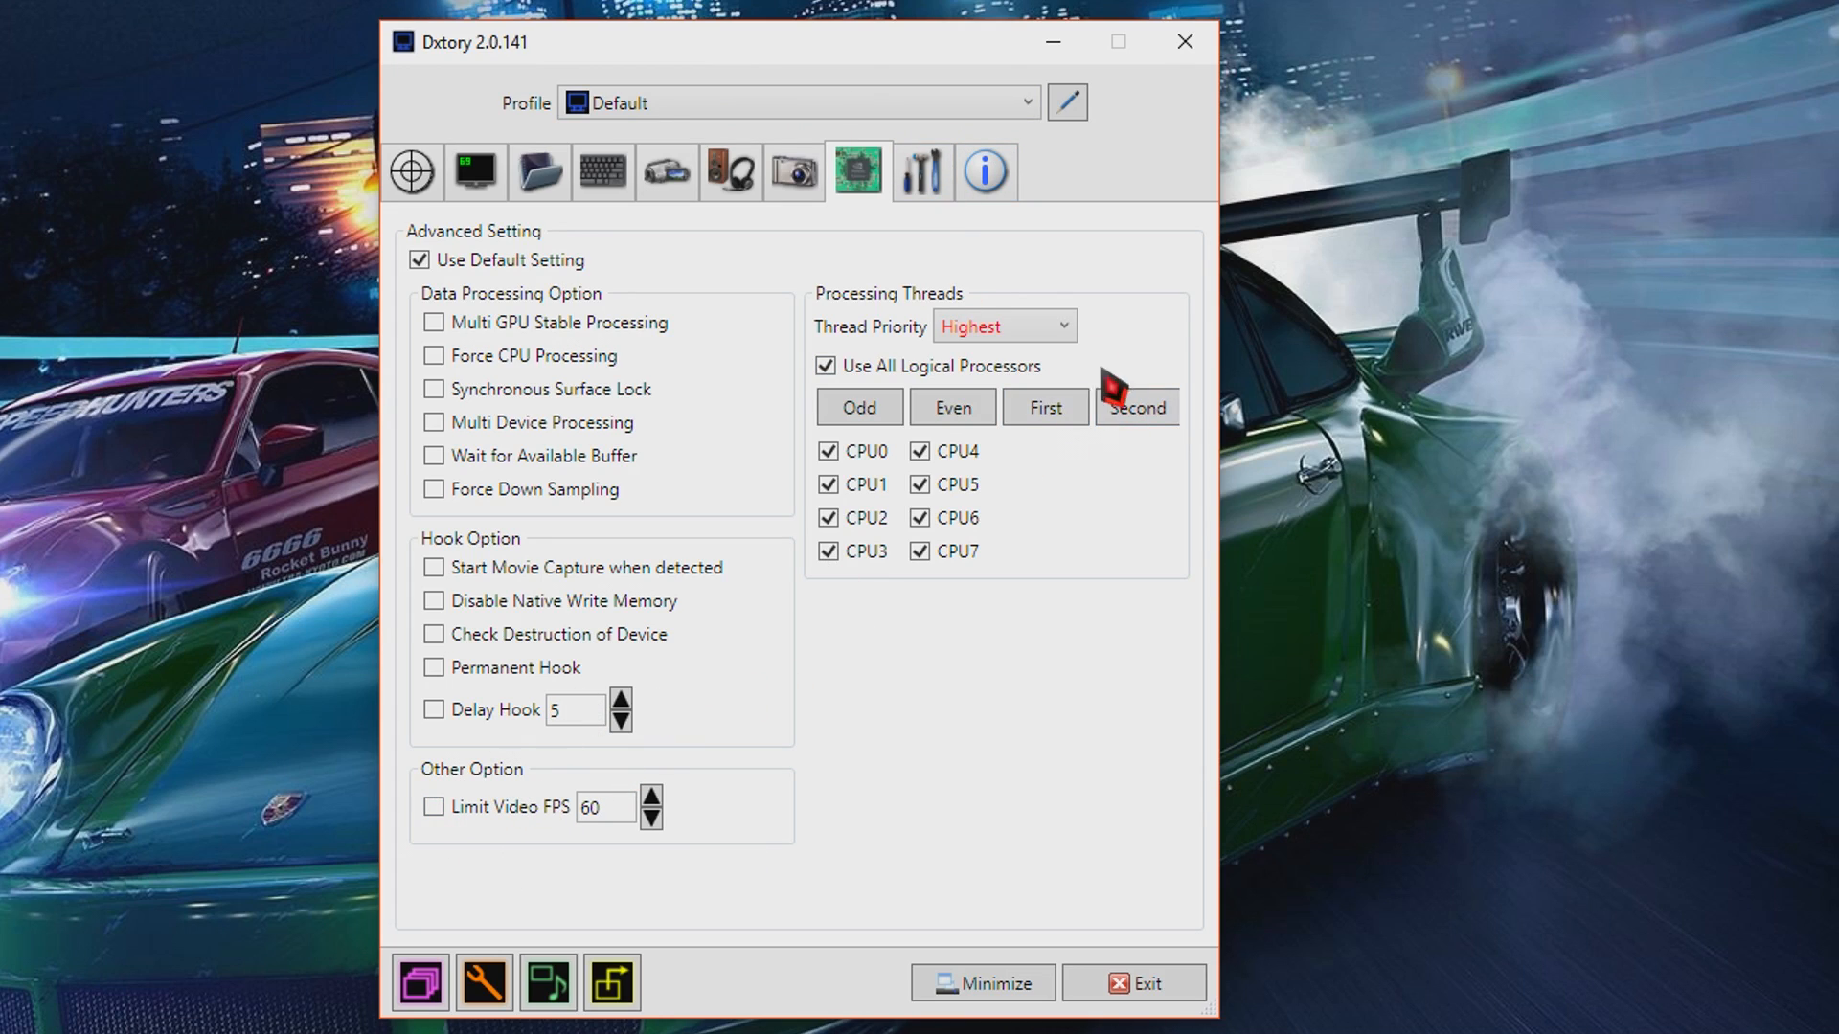
Try the Large Size profile icons in the global settings and set the icon size back to Small Size.
left_click(924, 180)
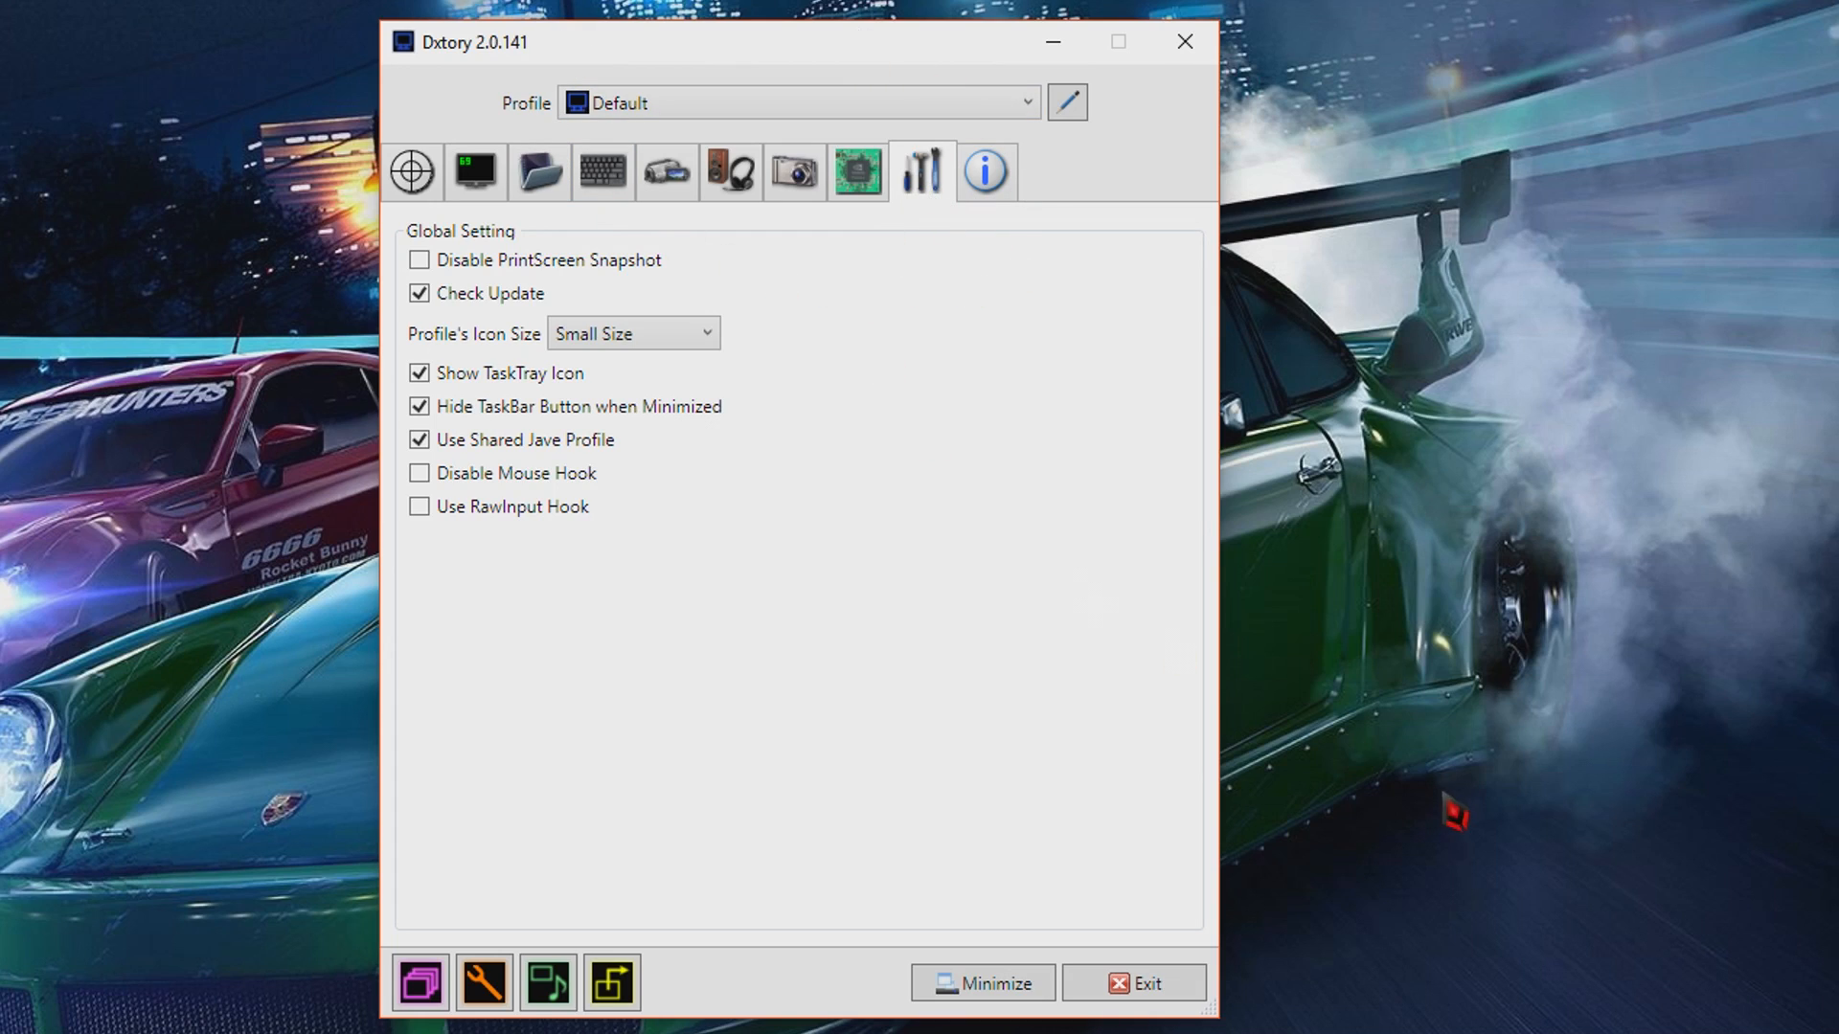
left_click(677, 344)
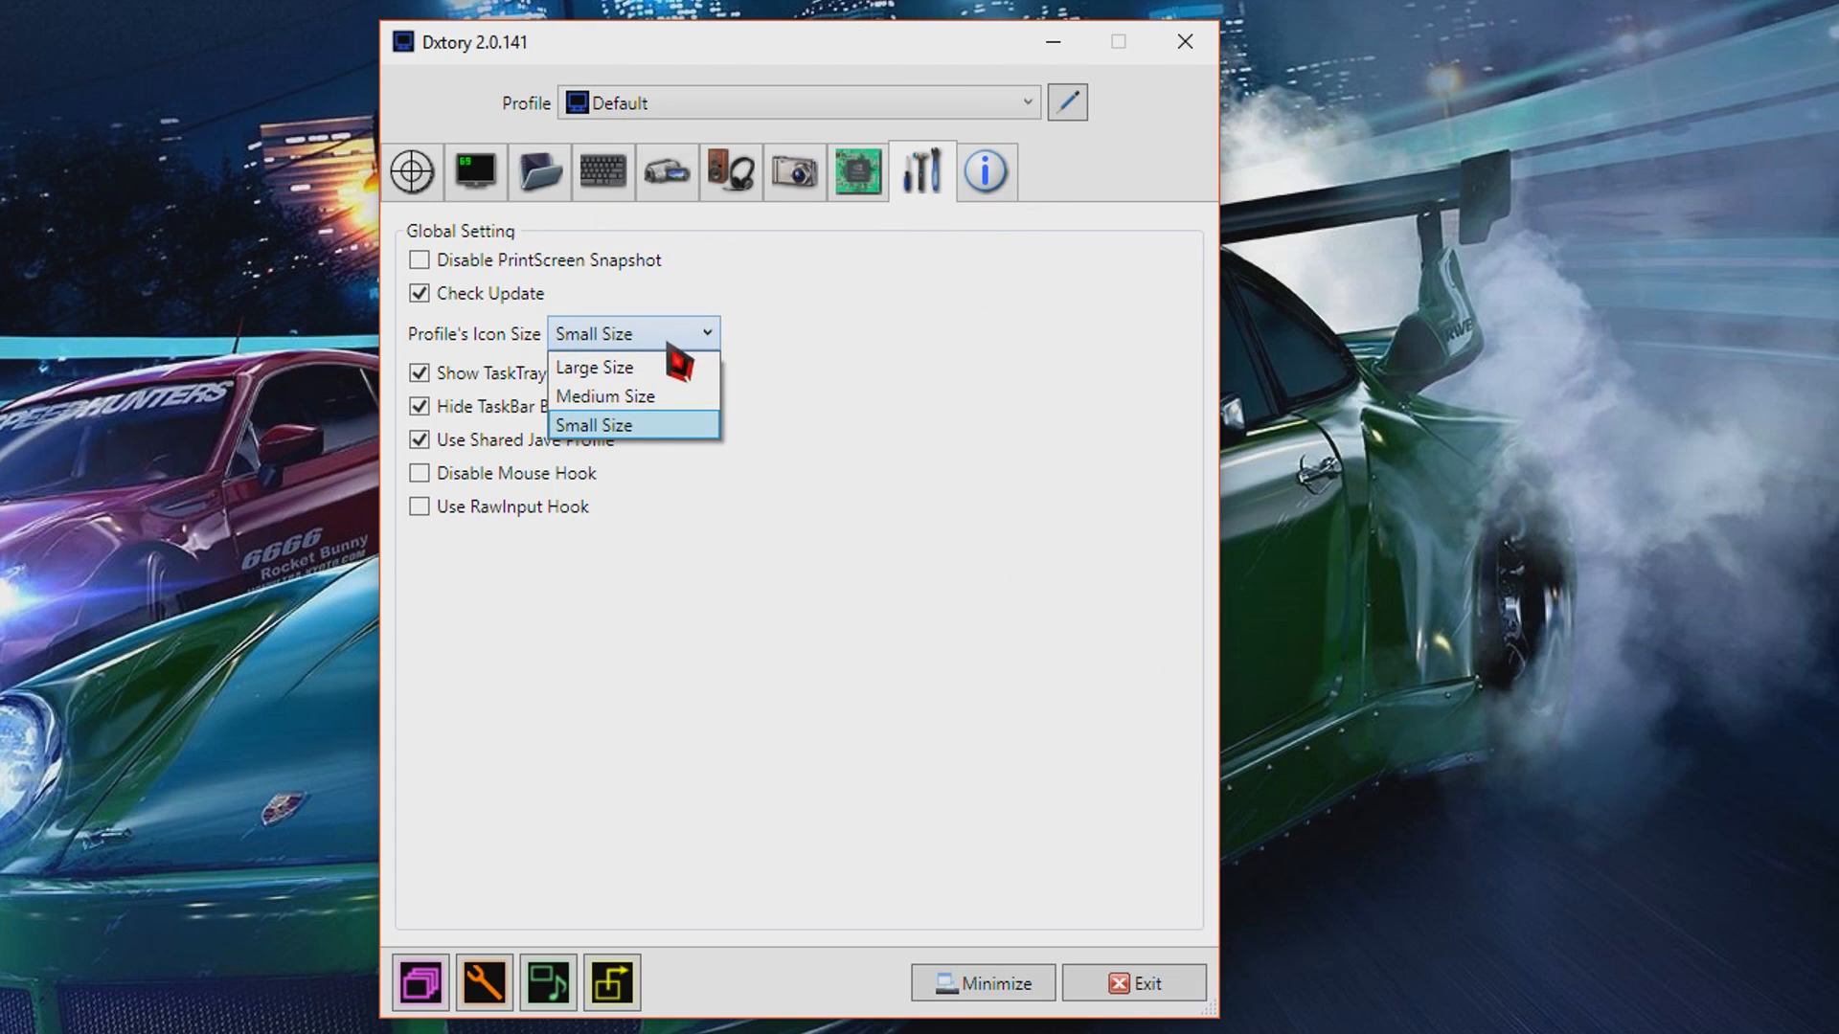
left_click(671, 364)
left_click(676, 345)
left_click(632, 426)
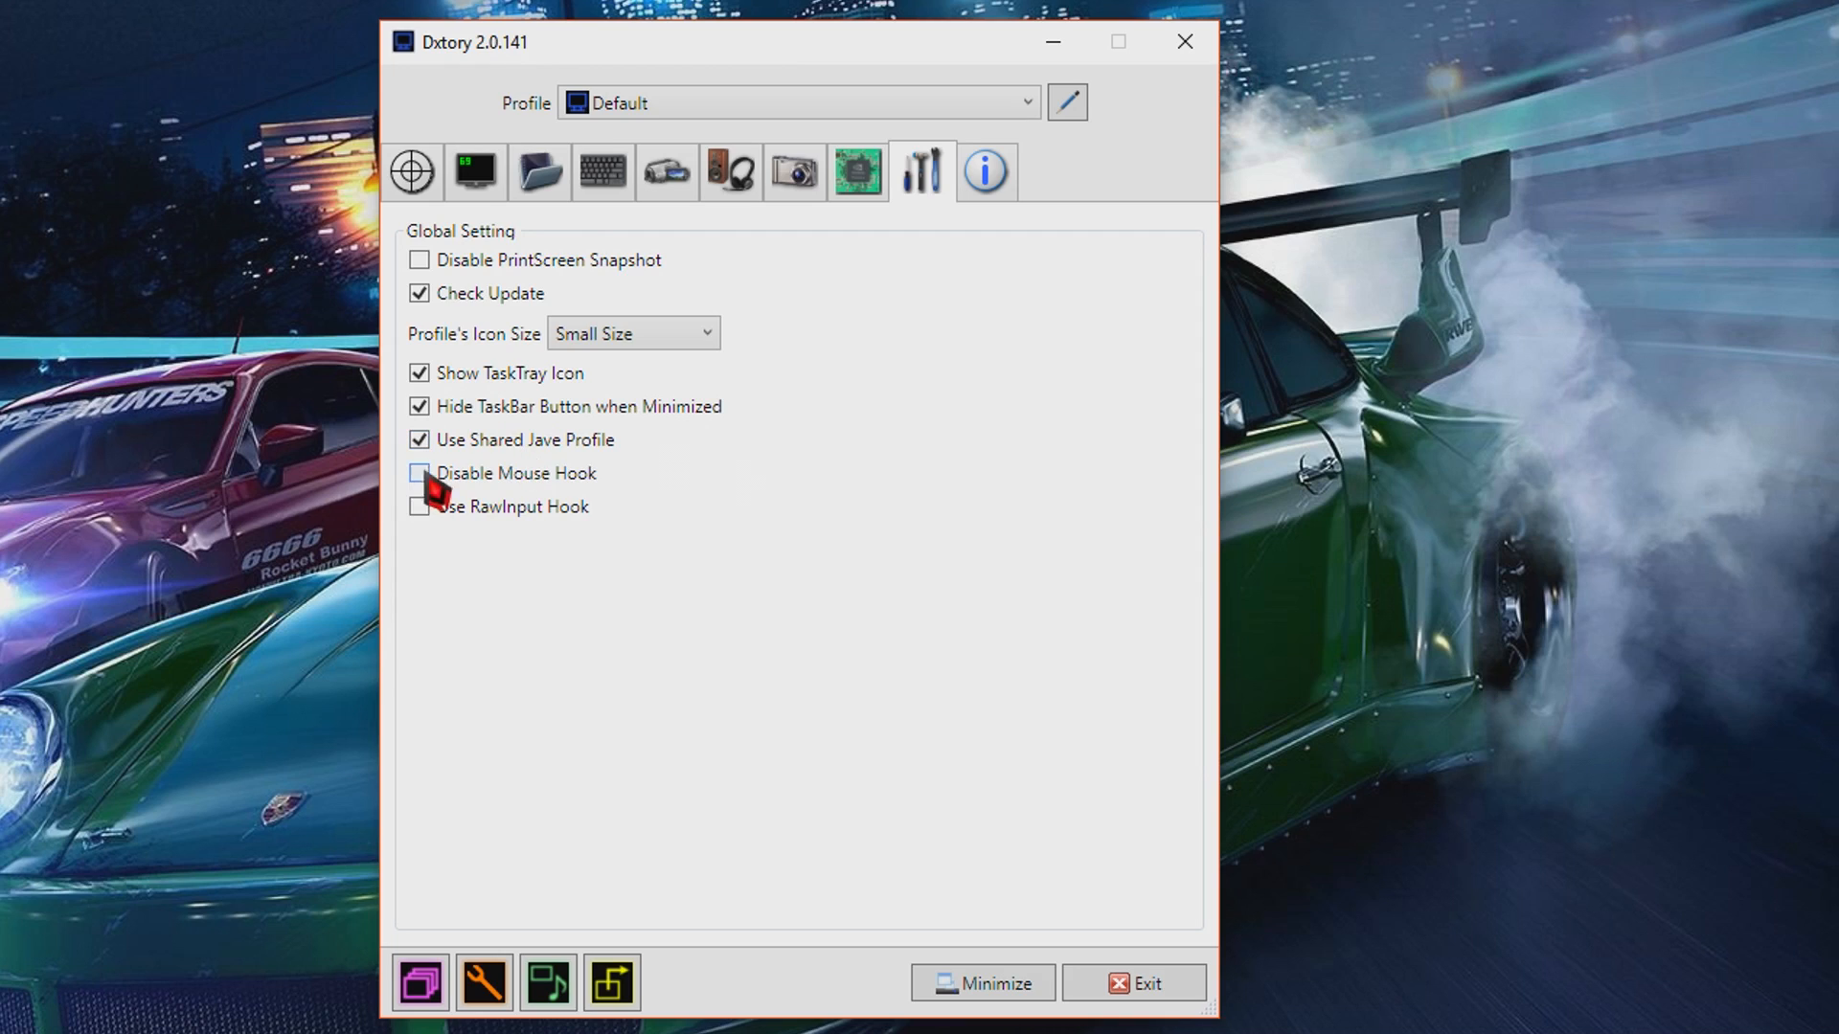
left_click(427, 169)
left_click(984, 168)
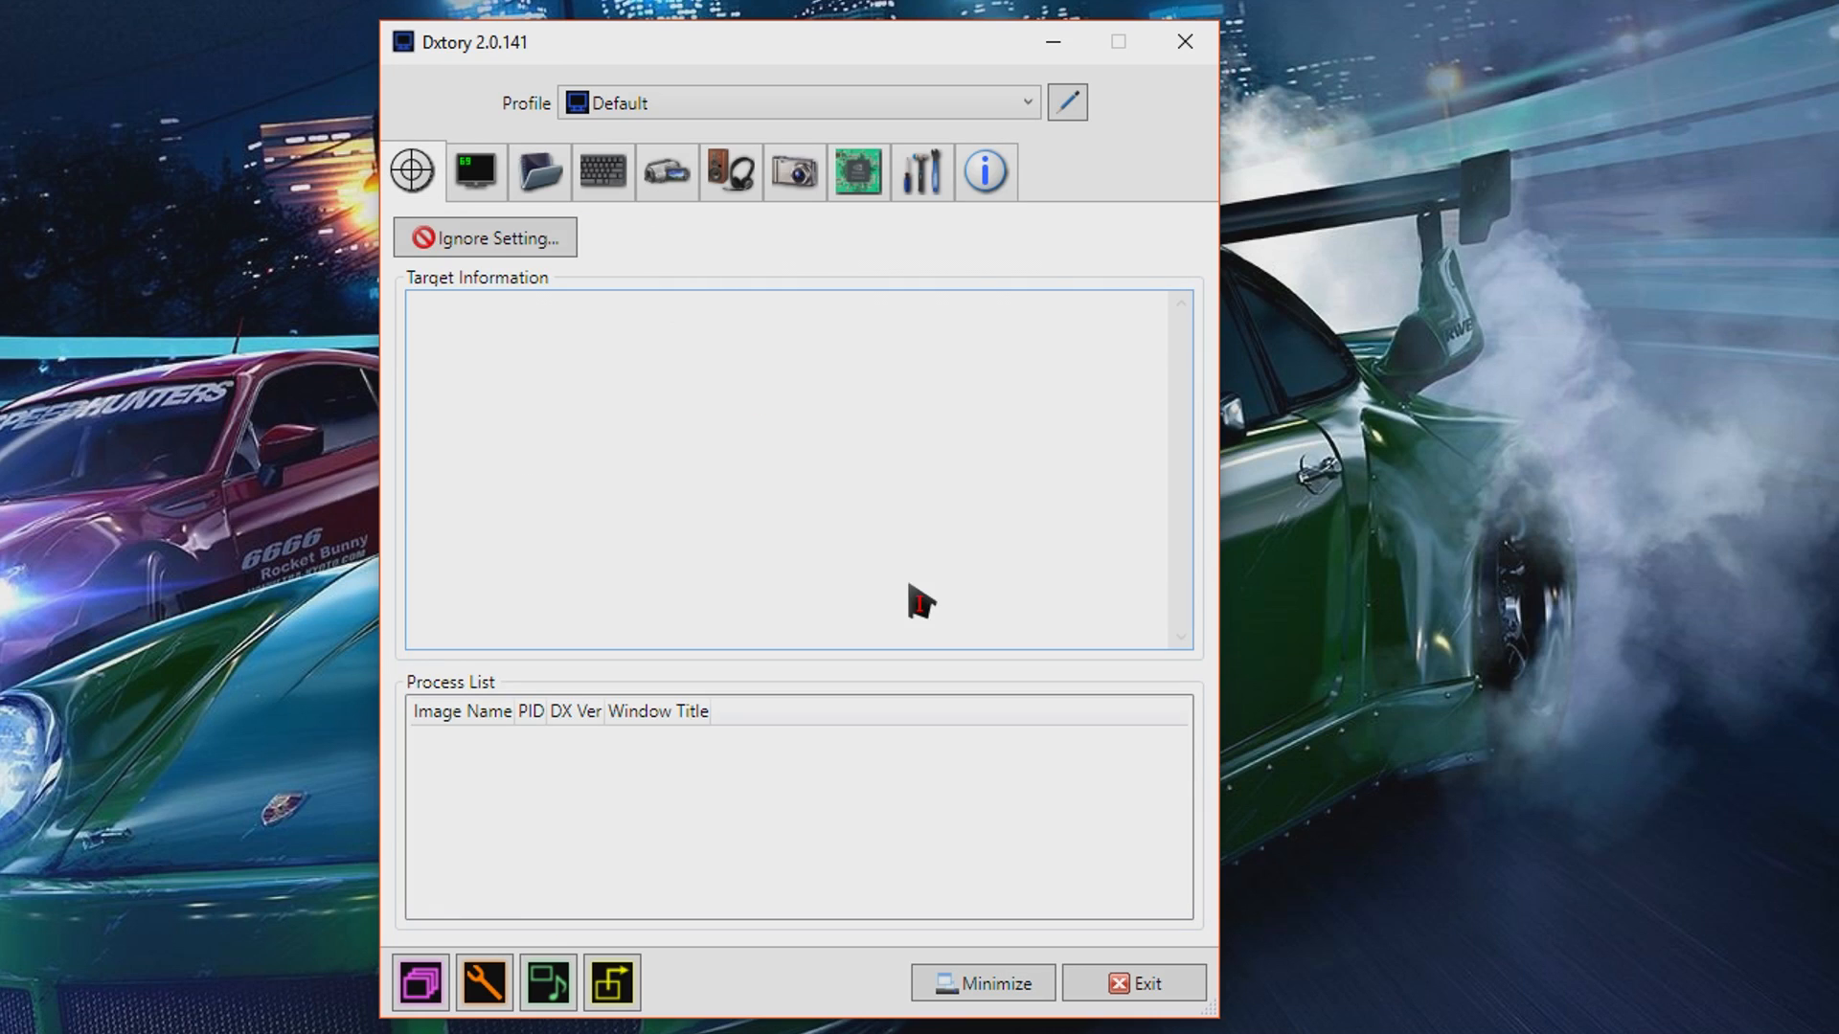
left_click(493, 173)
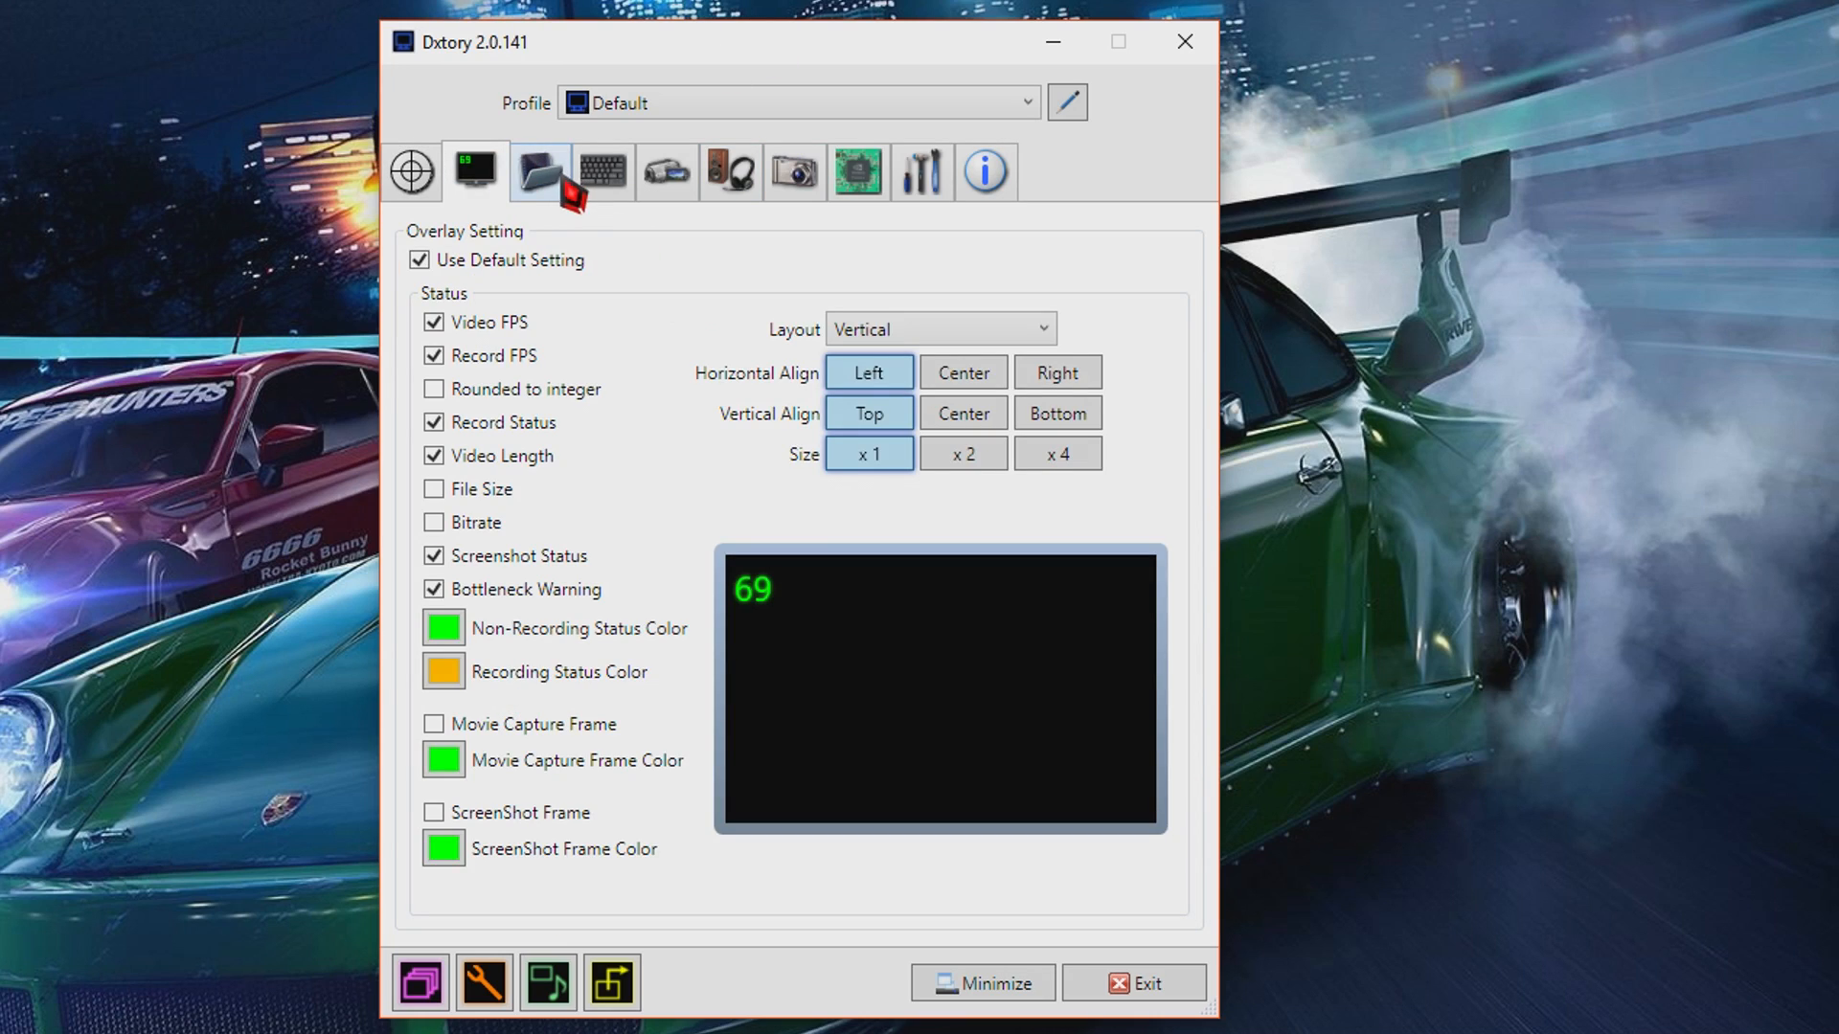
left_click(934, 178)
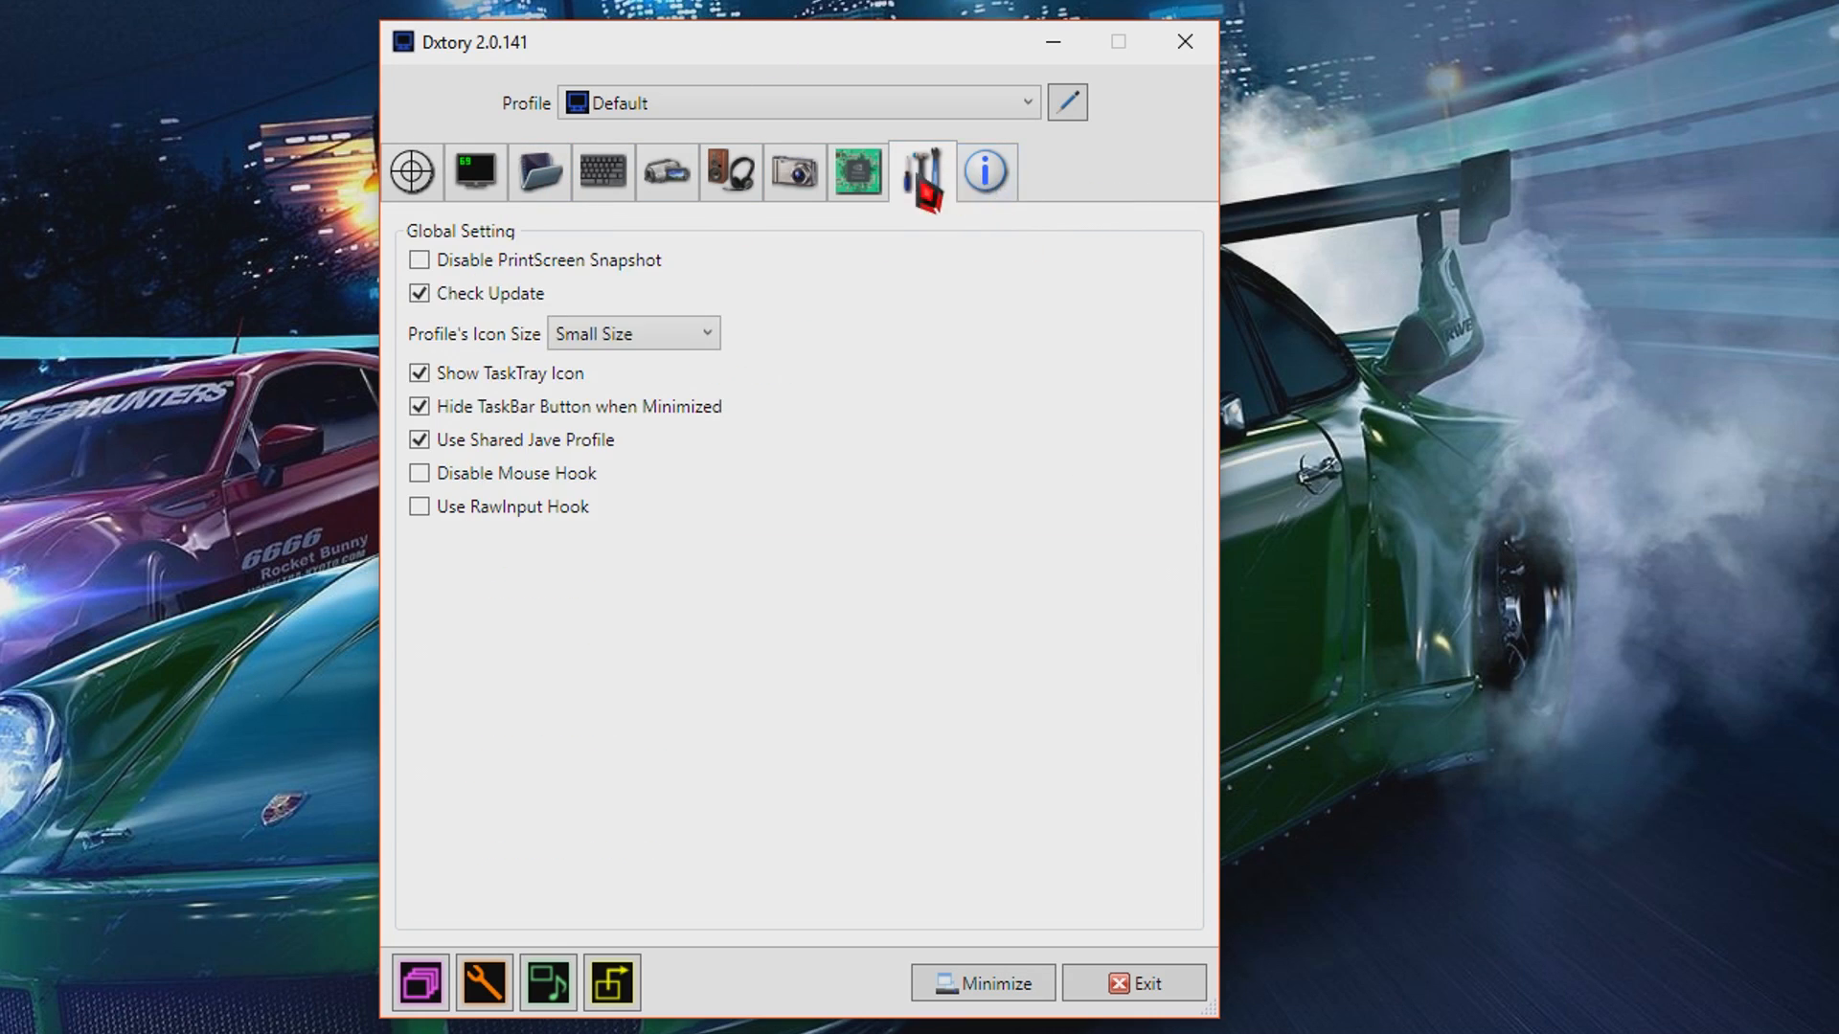
left_click(860, 184)
left_click(426, 171)
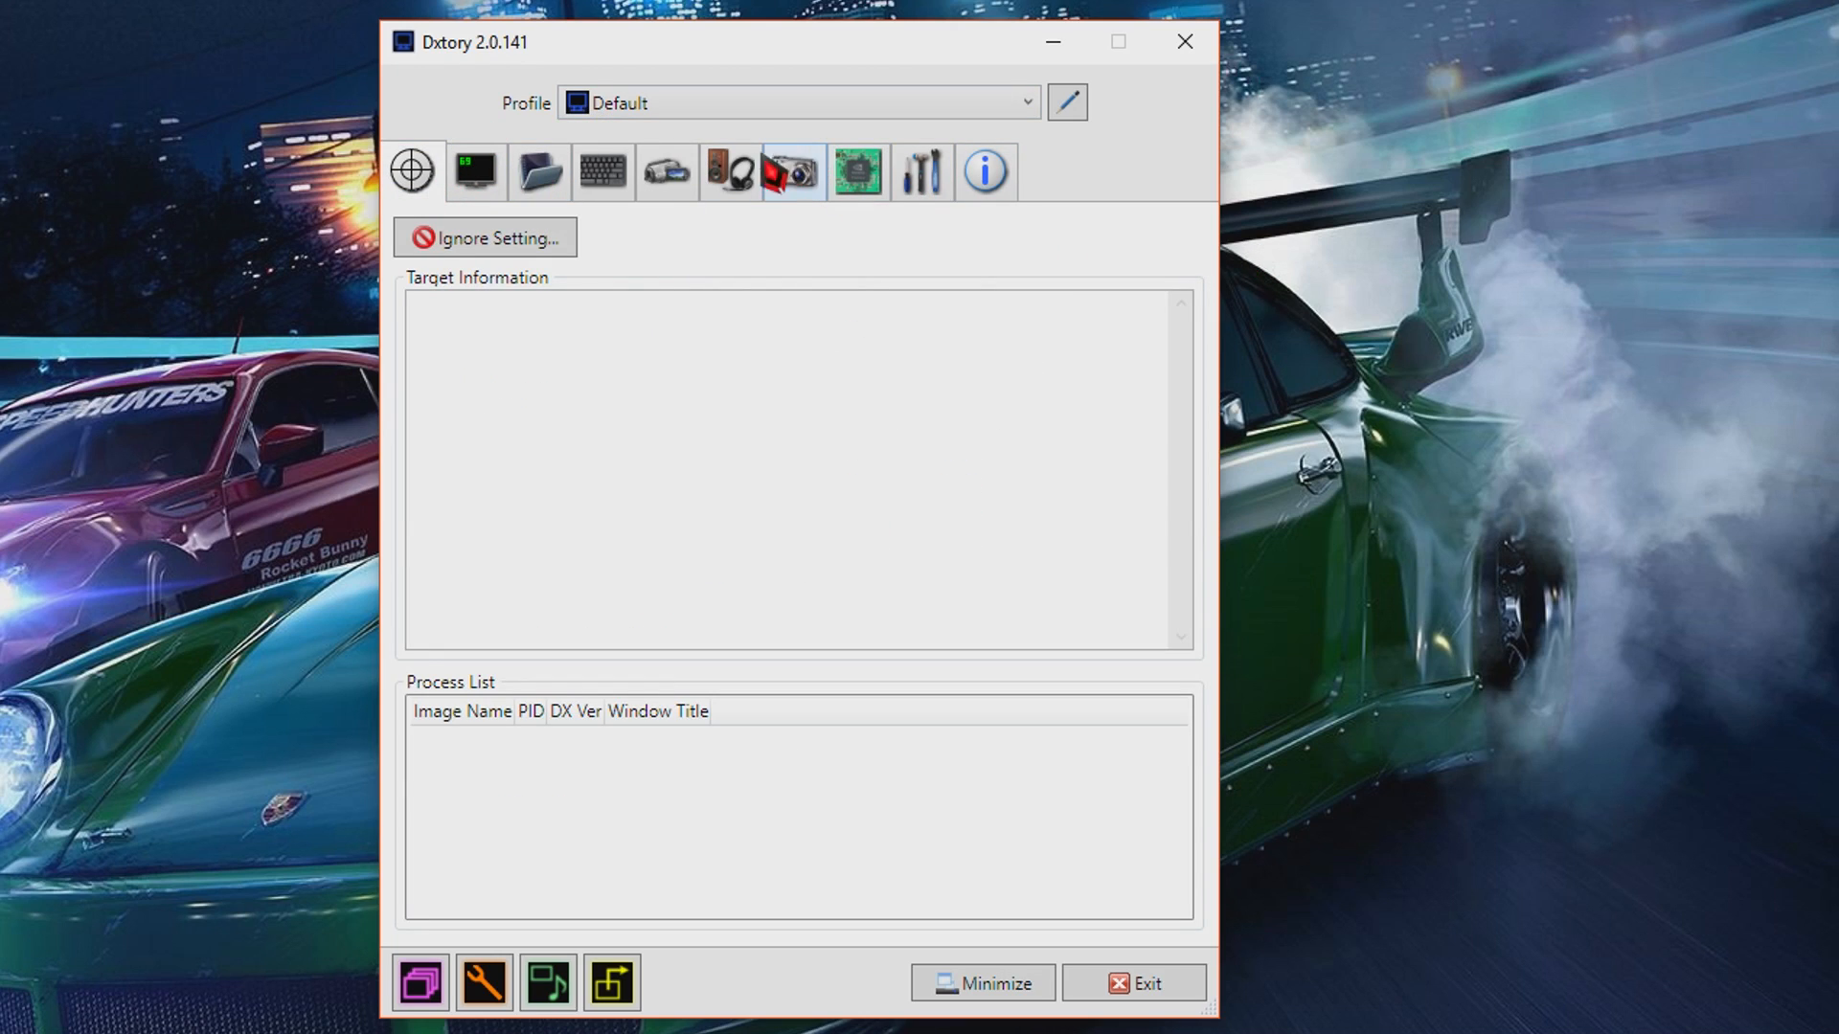
left_click(670, 178)
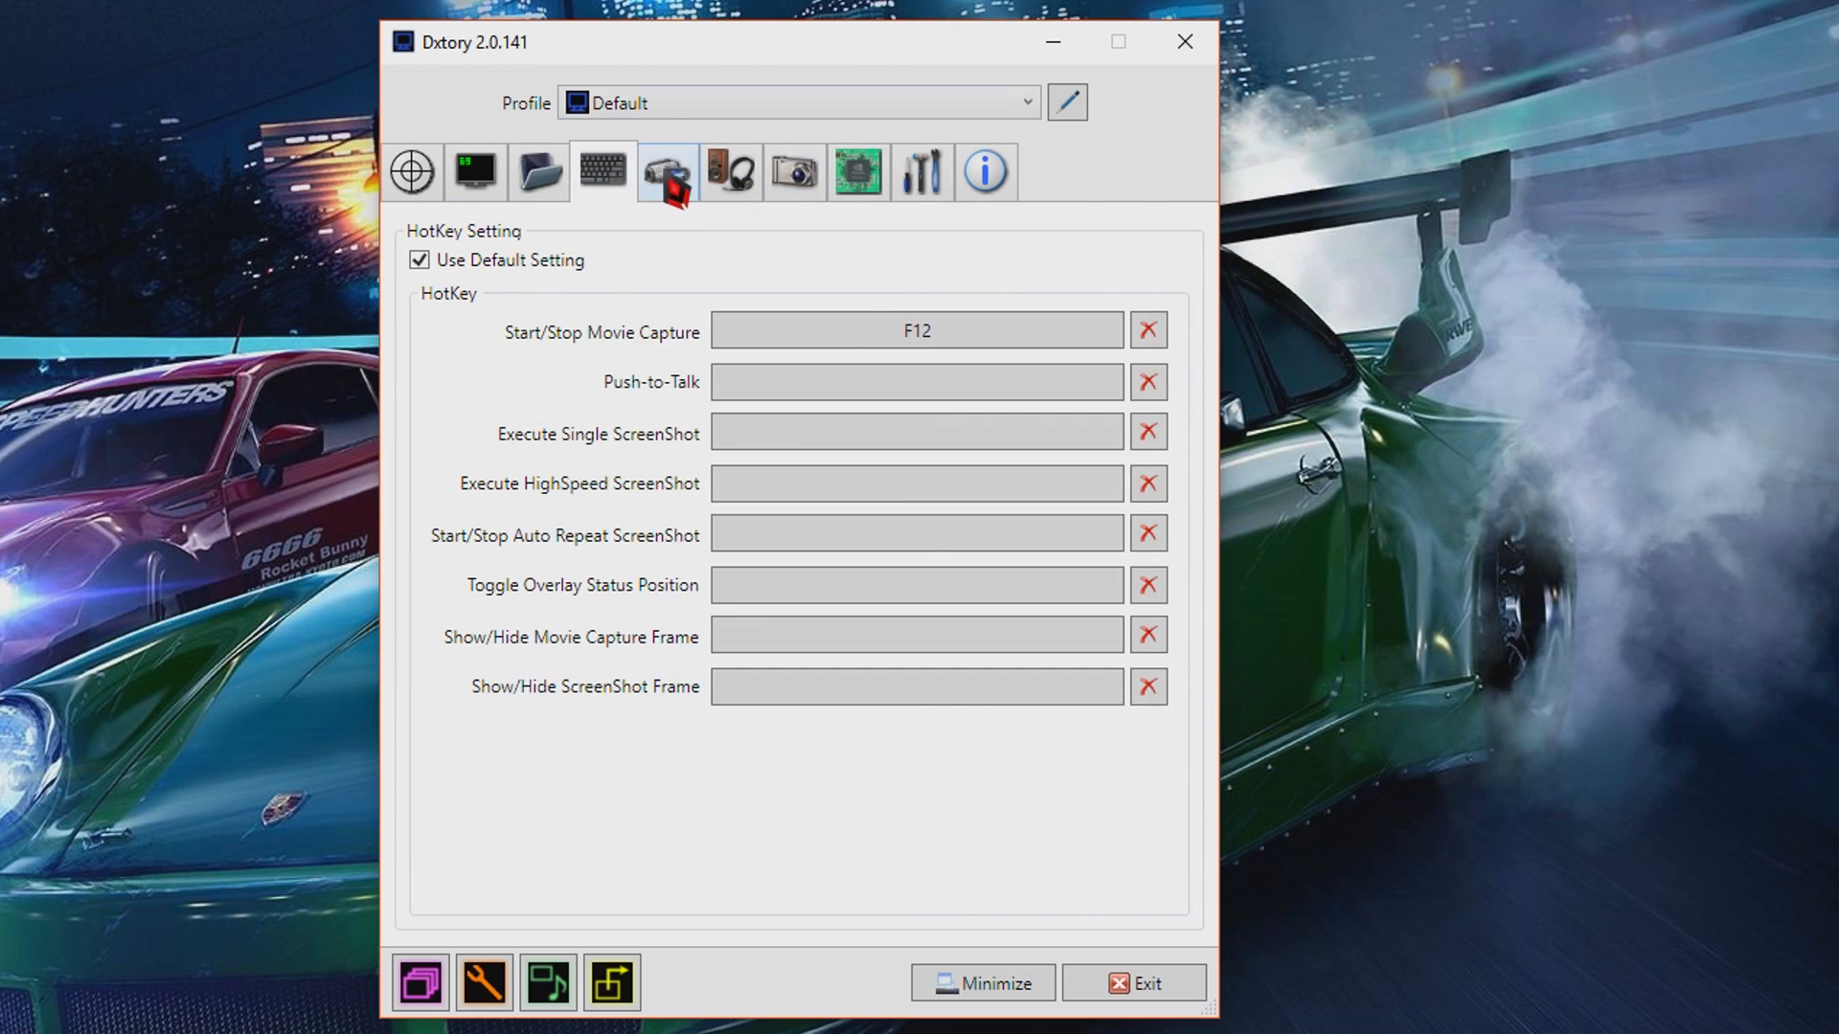